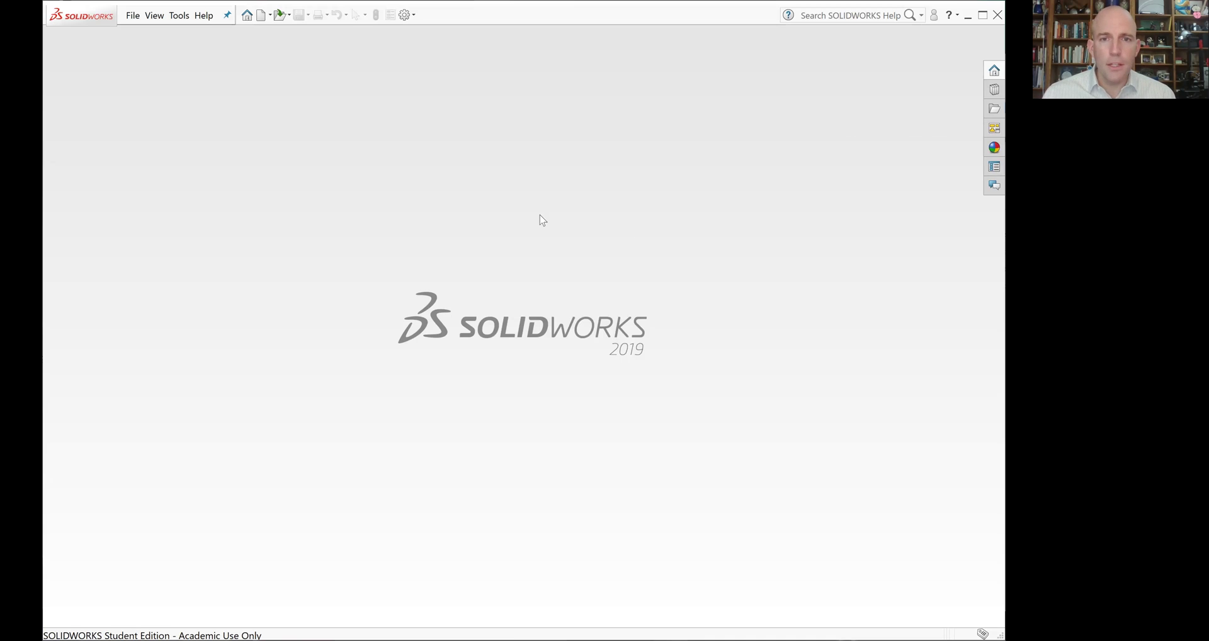
Create a new part document
{"action": "left_click", "coordinate": [134, 15]}
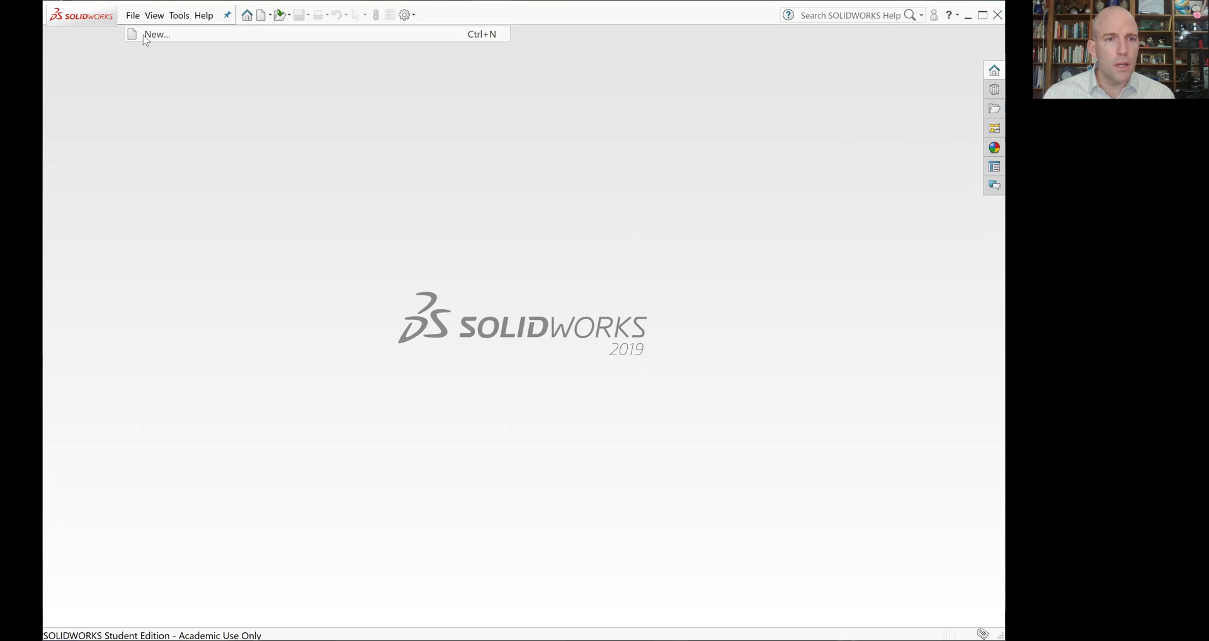
{"action": "left_click", "coordinate": [146, 35]}
{"action": "left_click", "coordinate": [224, 177]}
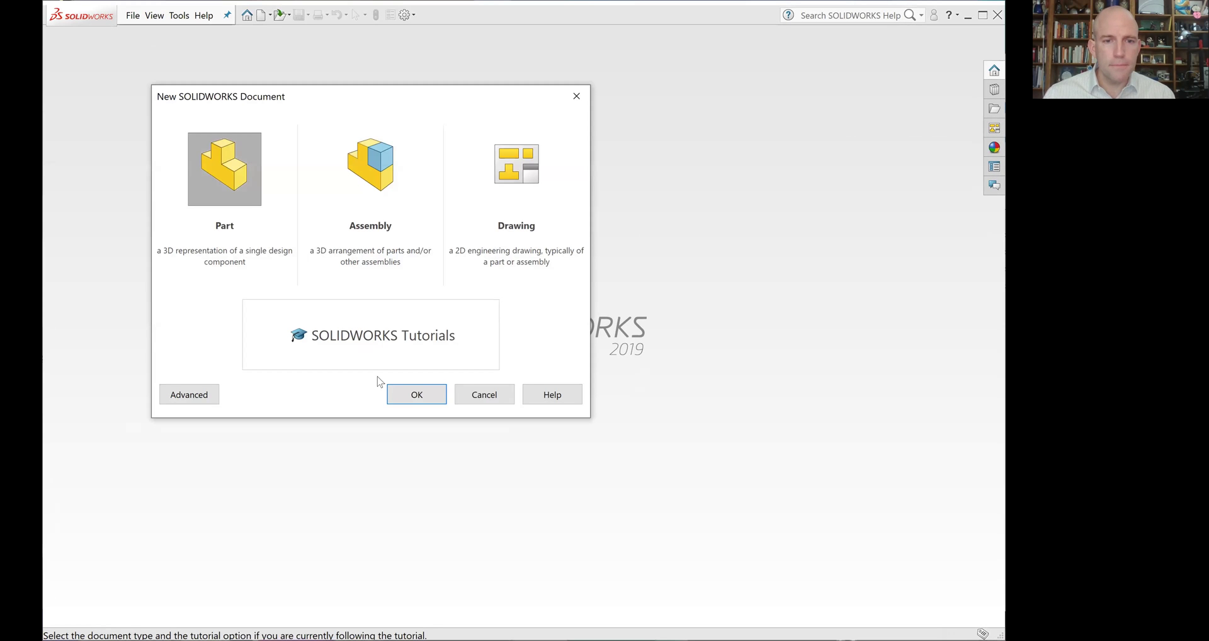
{"action": "left_click", "coordinate": [408, 394]}
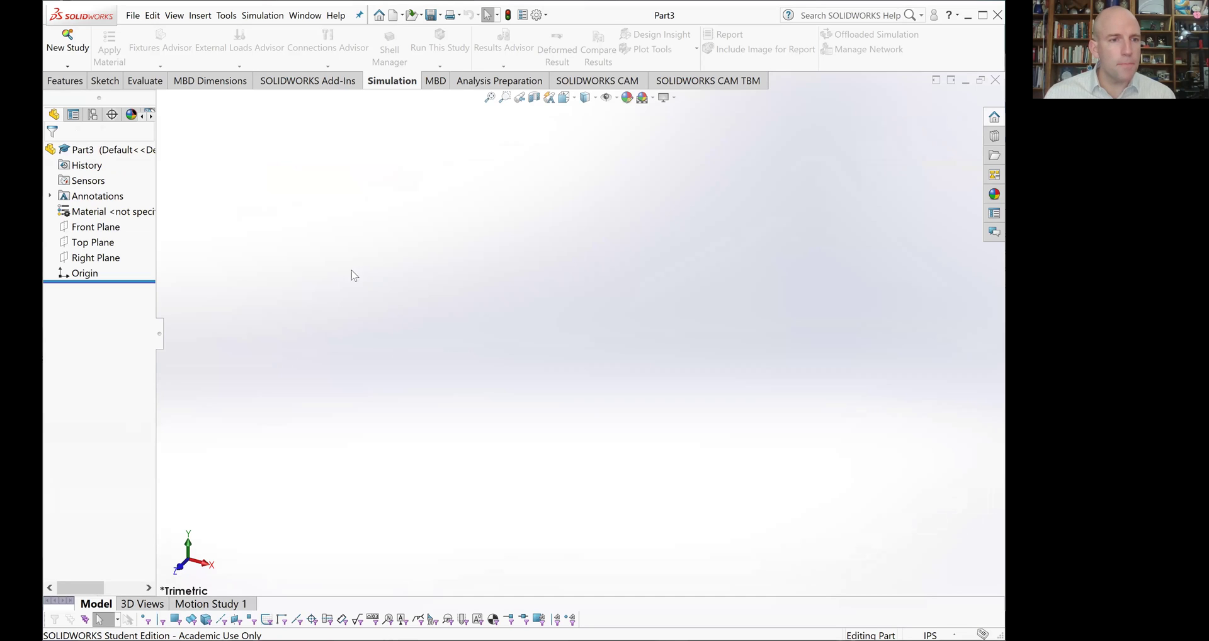
Start a new sketch on the Front Plane
{"action": "left_click", "coordinate": [105, 231]}
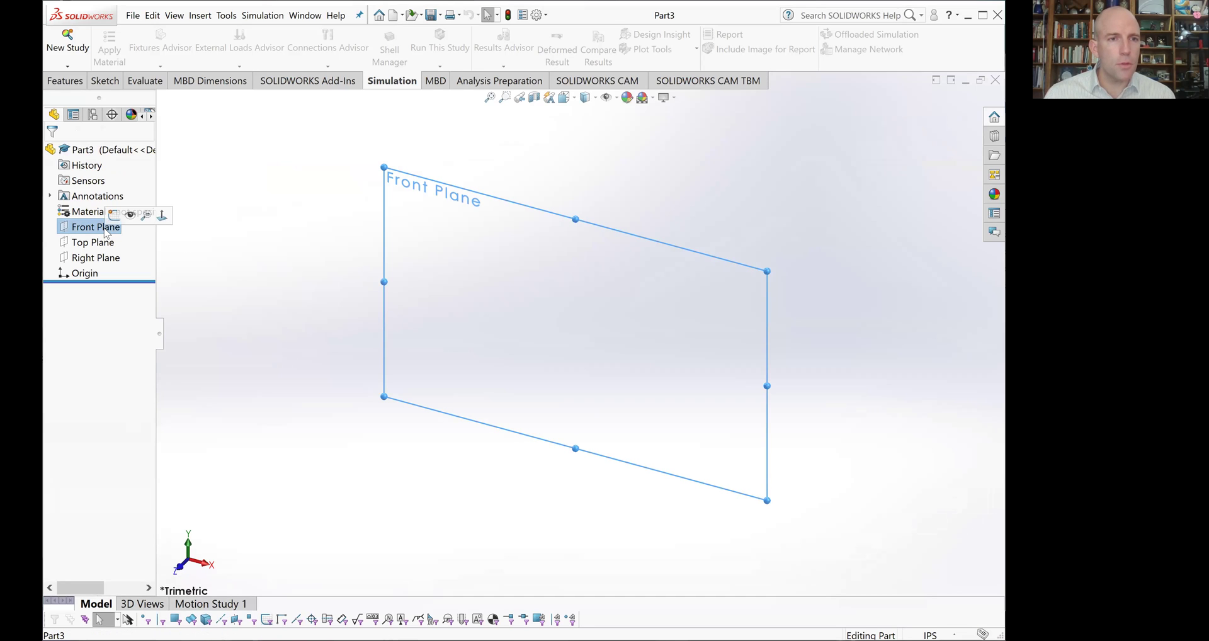
{"action": "left_click", "coordinate": [105, 81]}
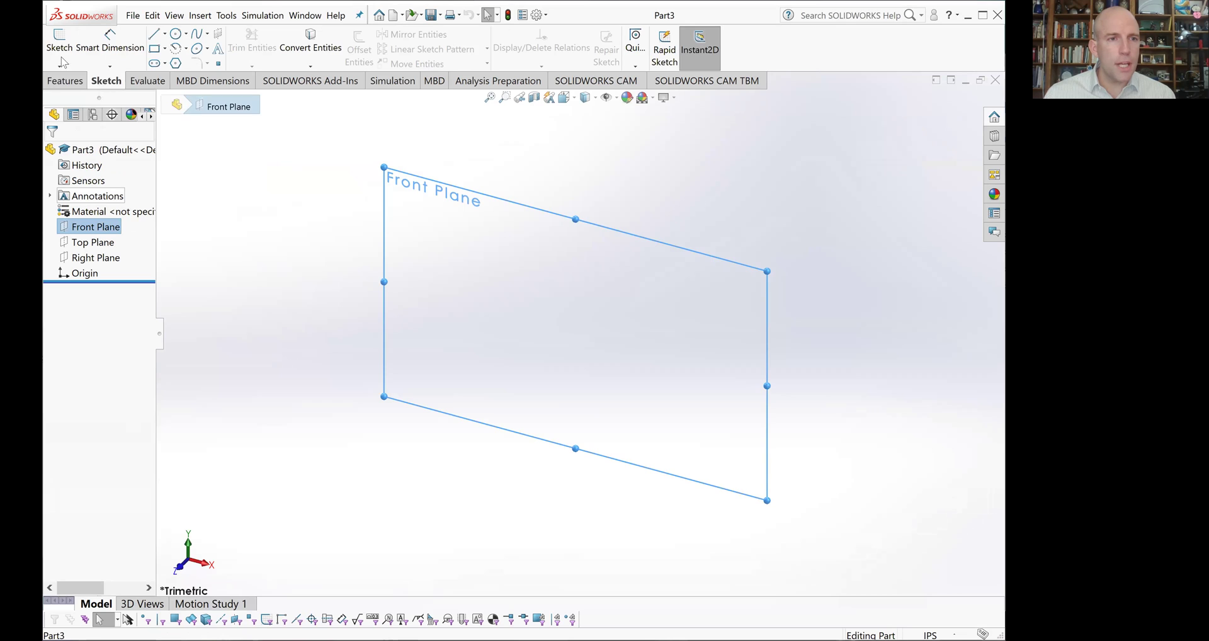
{"action": "left_click", "coordinate": [54, 40]}
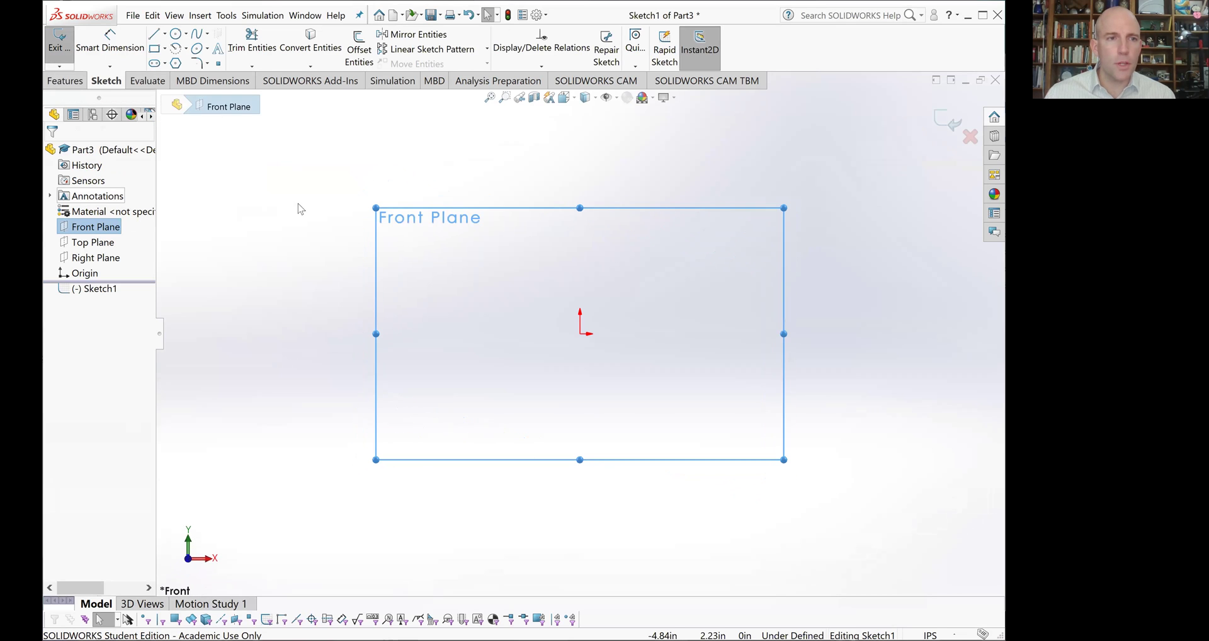
Sketch an I-profile's top edge about 3.41 in leftward from the origin and its stepped left side, ending with a lower flange end about 0.5 in high
{"action": "scroll", "coordinate": [486, 416], "scroll_direction": "up", "scroll_amount": 3}
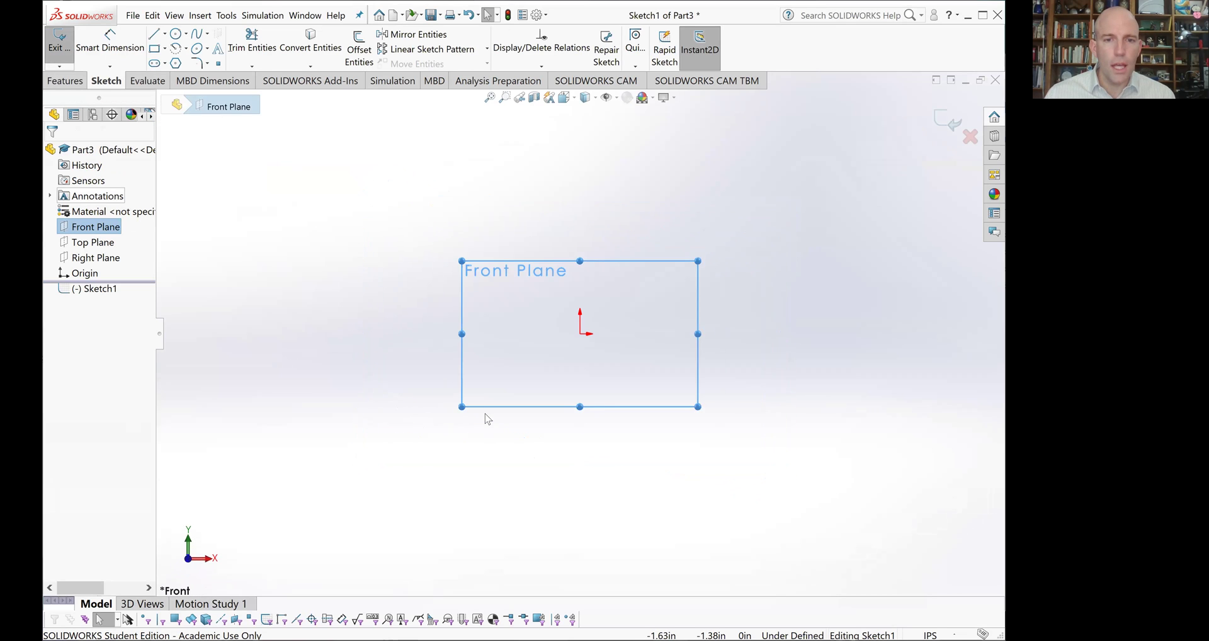
{"action": "scroll", "coordinate": [483, 413], "scroll_direction": "down", "scroll_amount": 5}
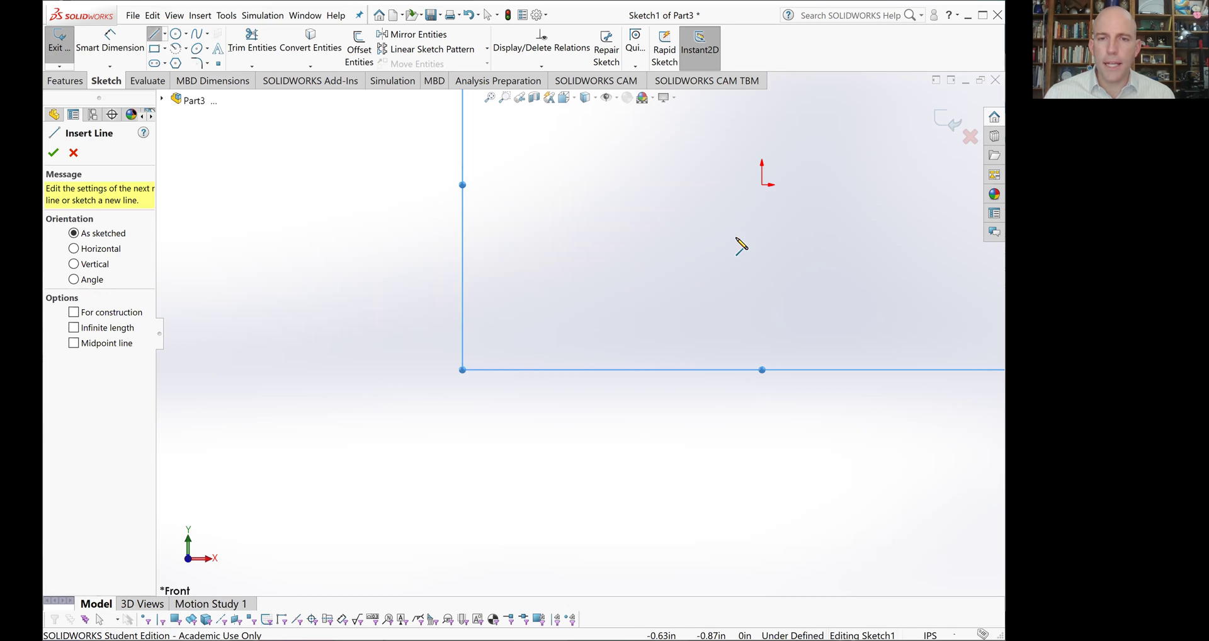
{"action": "left_click", "coordinate": [762, 184]}
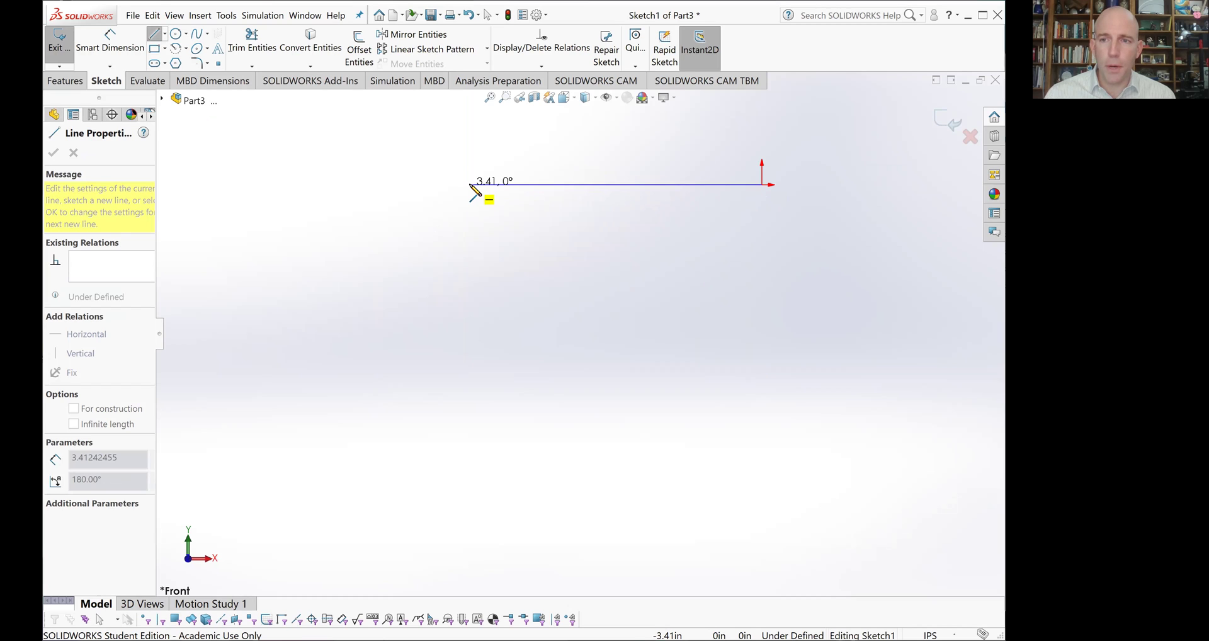
{"action": "left_click", "coordinate": [470, 185]}
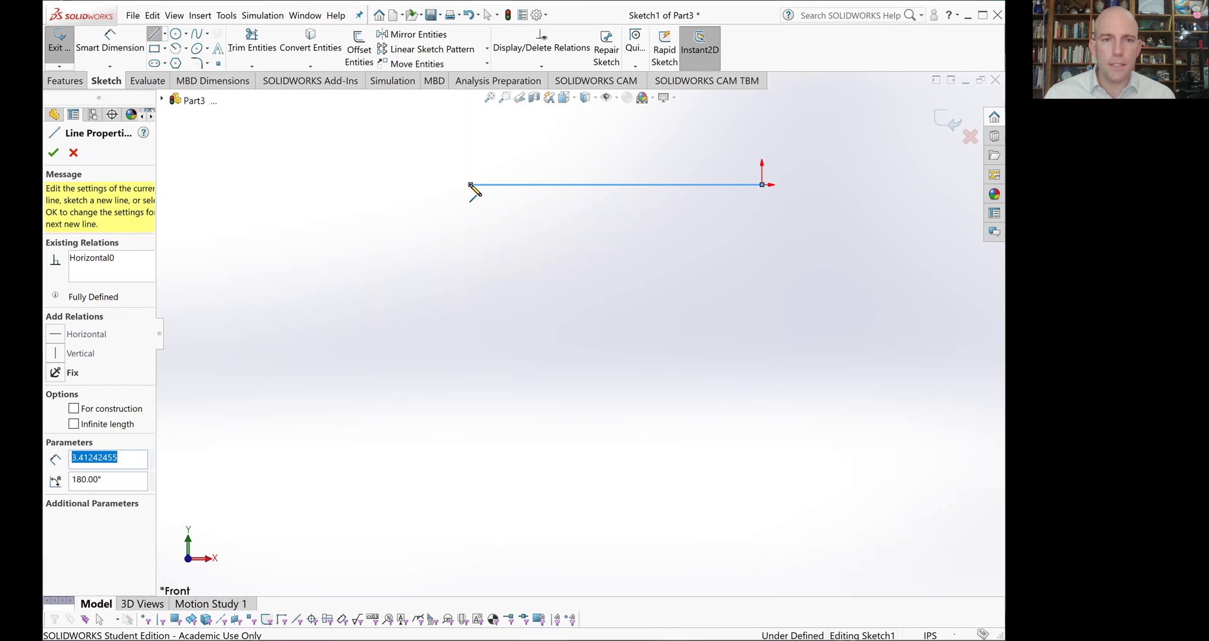
{"action": "left_click", "coordinate": [470, 221]}
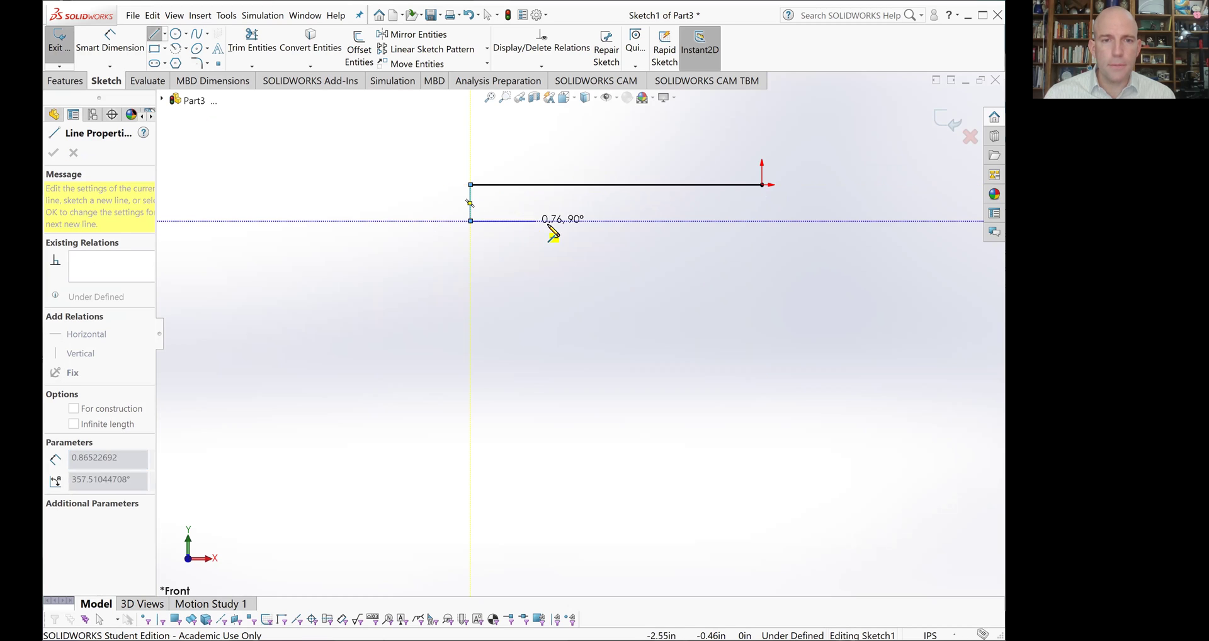
{"action": "left_click", "coordinate": [562, 220]}
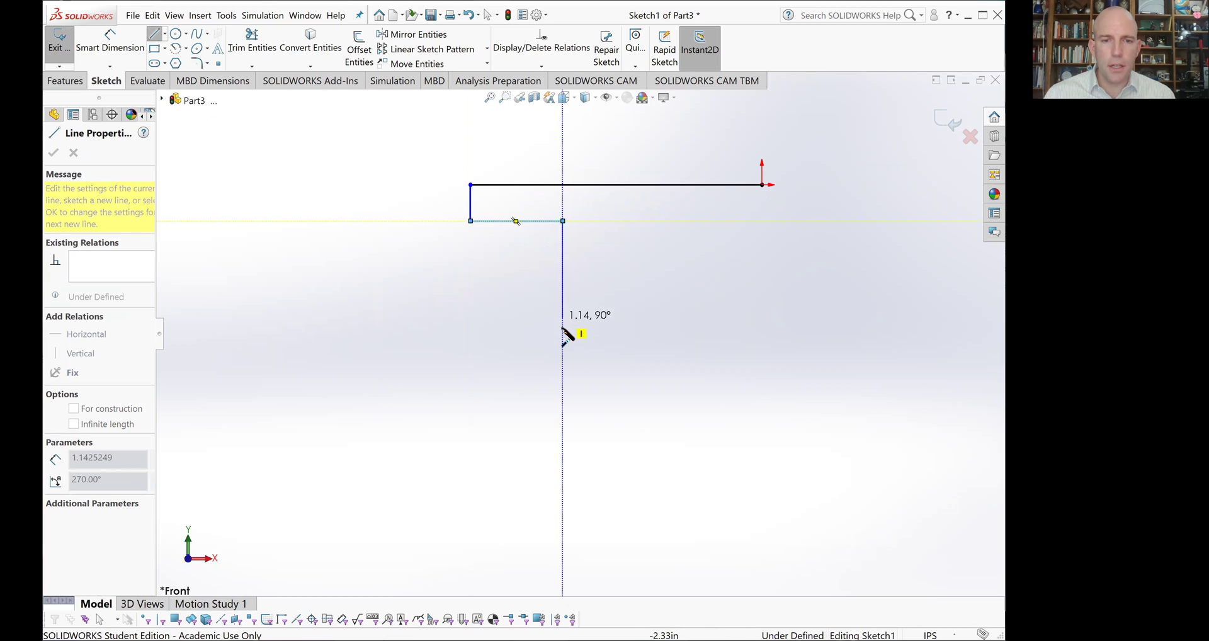
{"action": "left_click", "coordinate": [563, 393]}
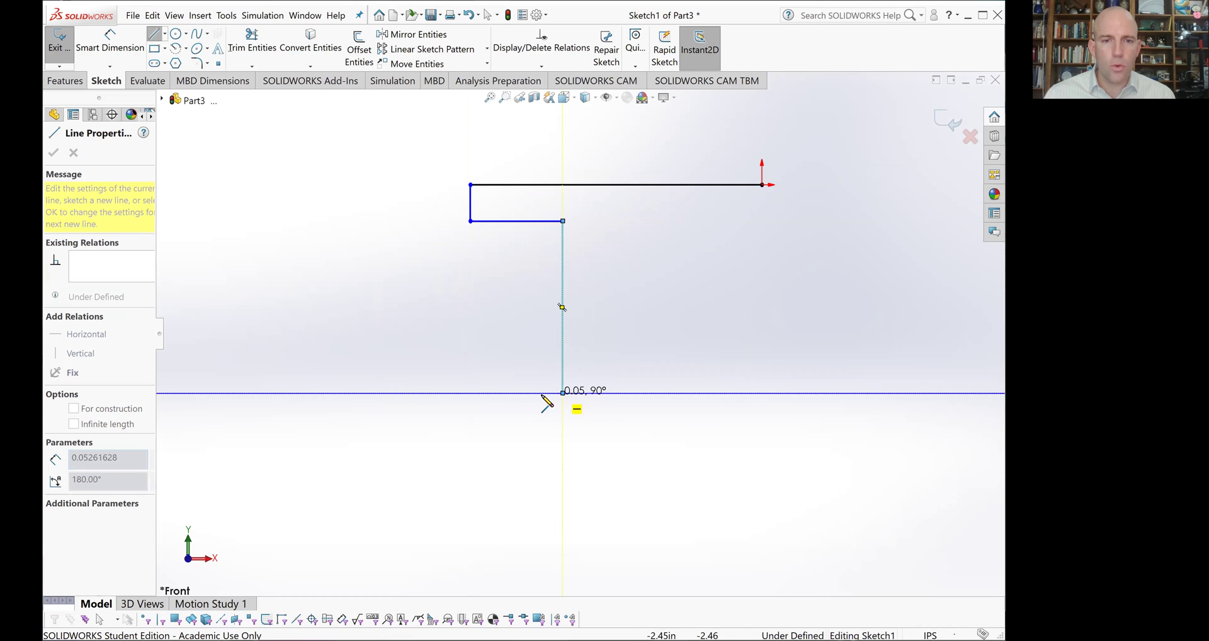
{"action": "left_click", "coordinate": [471, 394]}
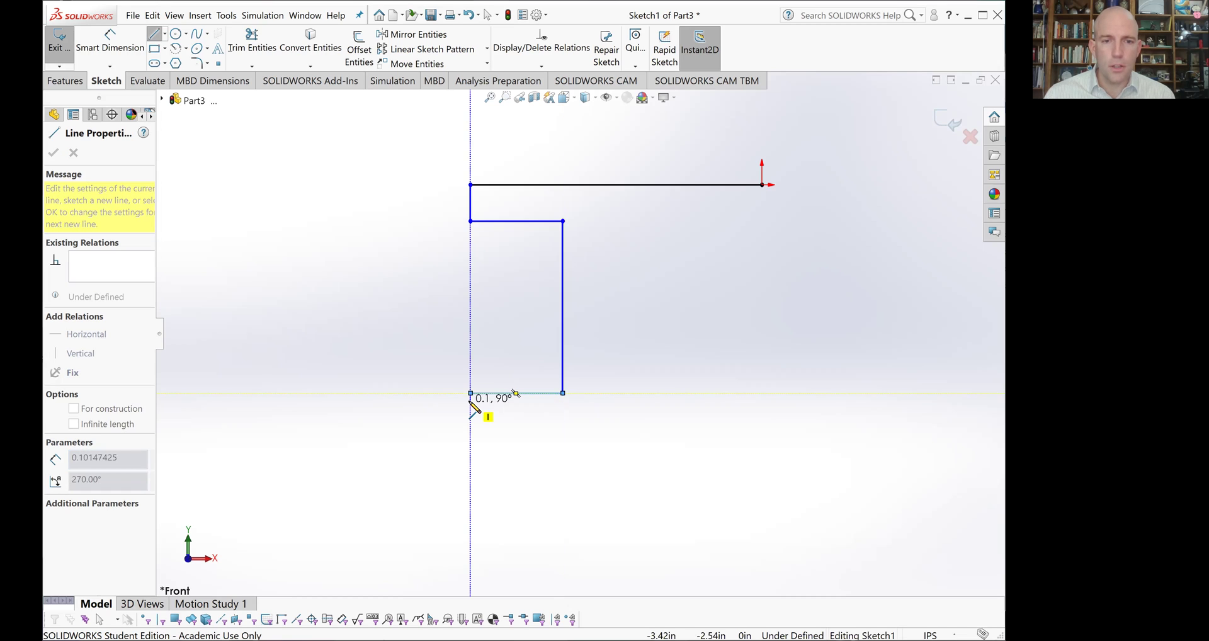
{"action": "left_click", "coordinate": [471, 435]}
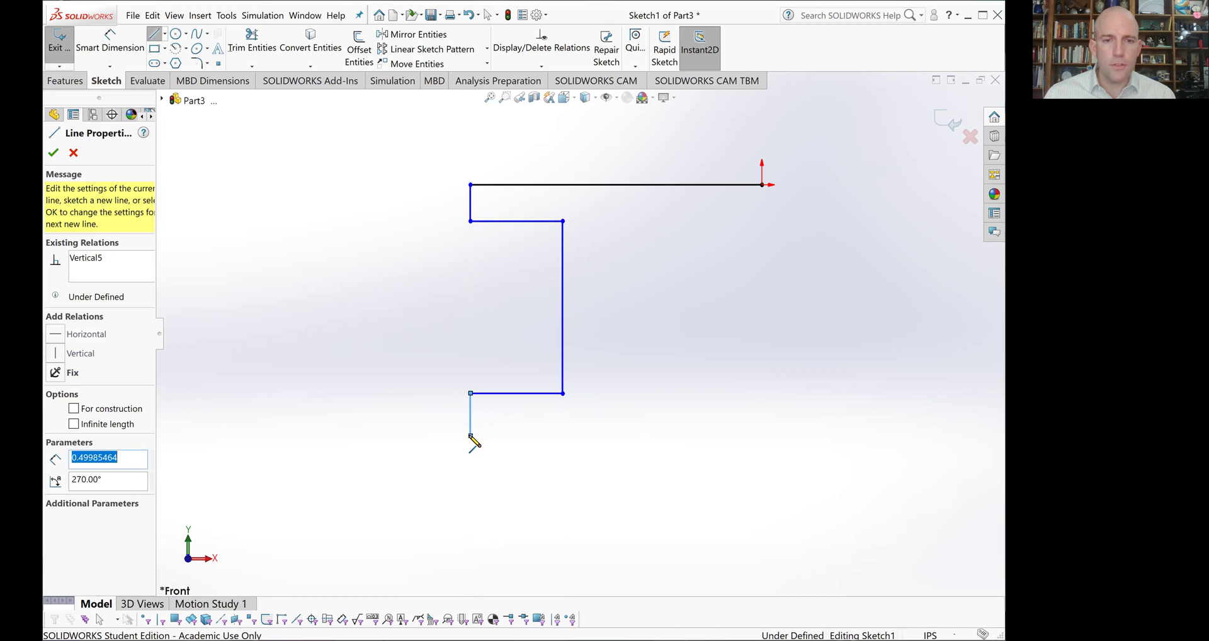
Close the I-profile back to the origin with connected lines, giving the lower flange's right half a slanted upper edge about 1.62 in long
{"action": "left_click", "coordinate": [751, 436]}
{"action": "left_click", "coordinate": [750, 369]}
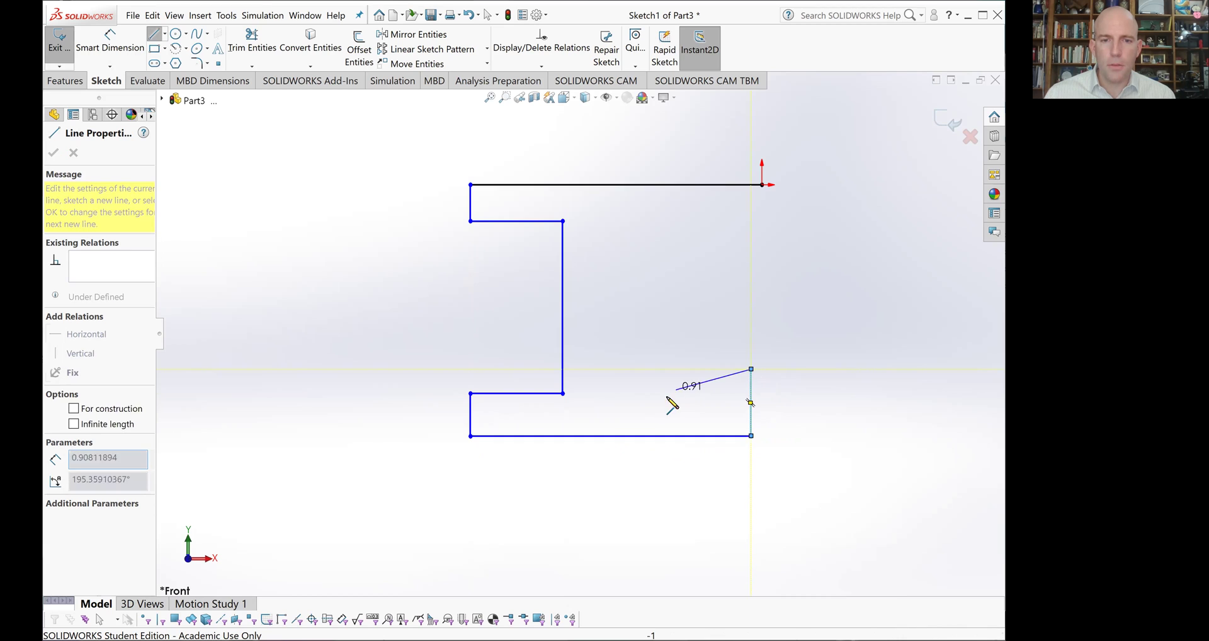
{"action": "left_click", "coordinate": [616, 402]}
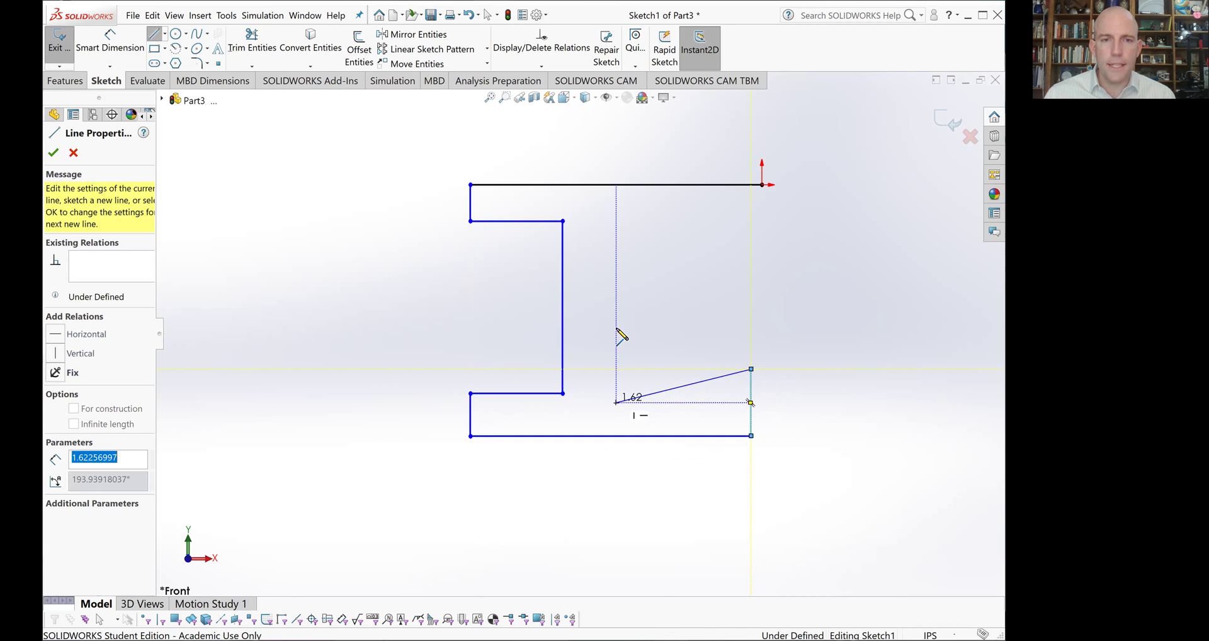
{"action": "left_click", "coordinate": [616, 221]}
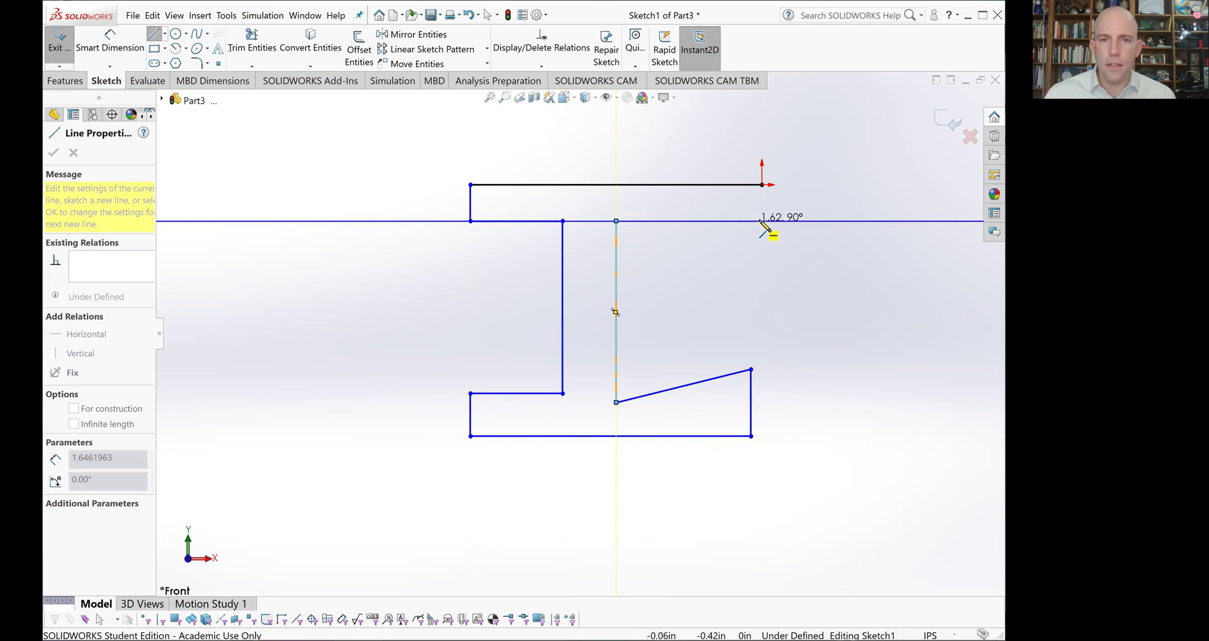
{"action": "left_click", "coordinate": [762, 221]}
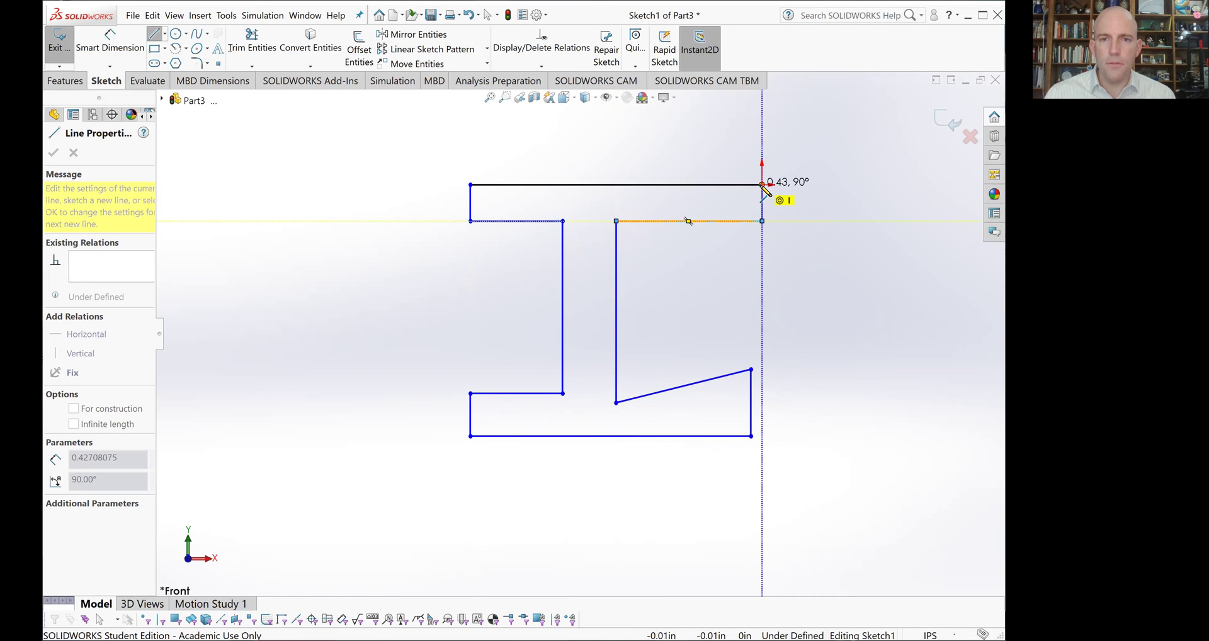
{"action": "left_click", "coordinate": [762, 184]}
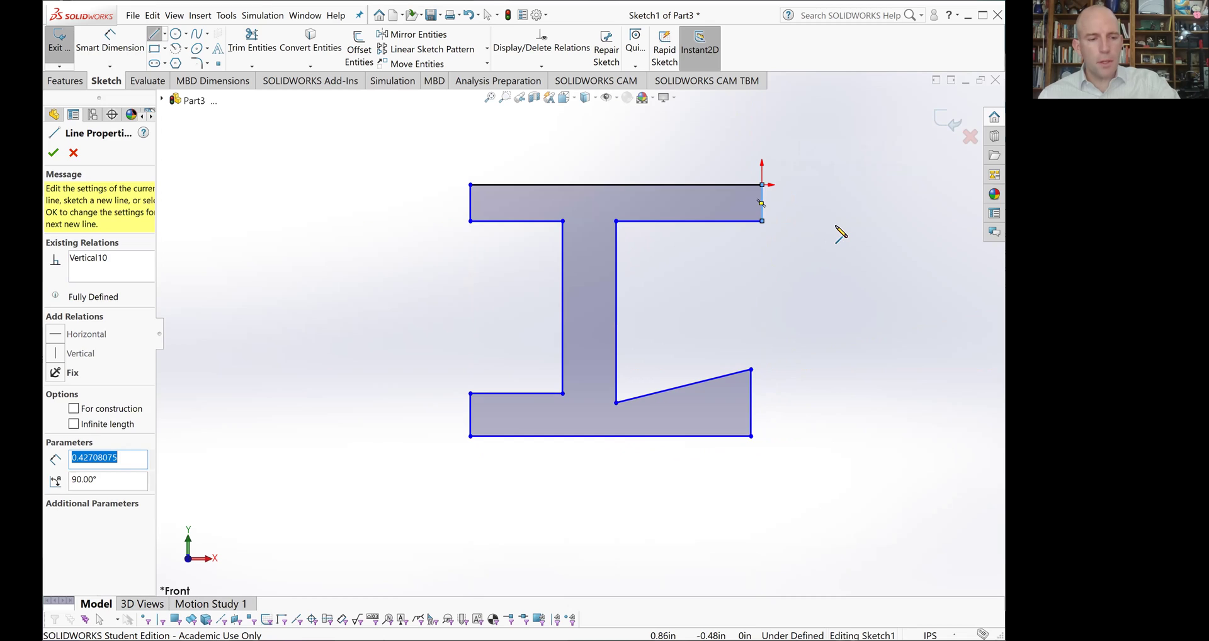
{"action": "key", "text": "Escape"}
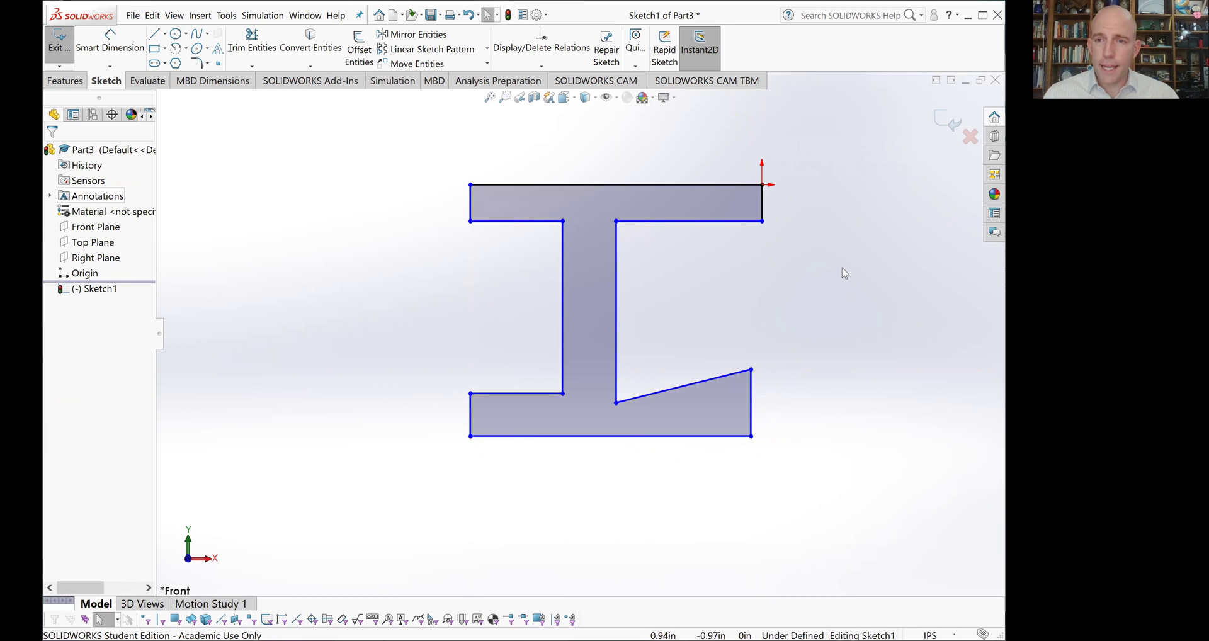
Make the slanted lower-flange edge horizontal and move the upper flange's right underside down to a thickness of about 0.44 in
{"action": "left_click", "coordinate": [680, 388]}
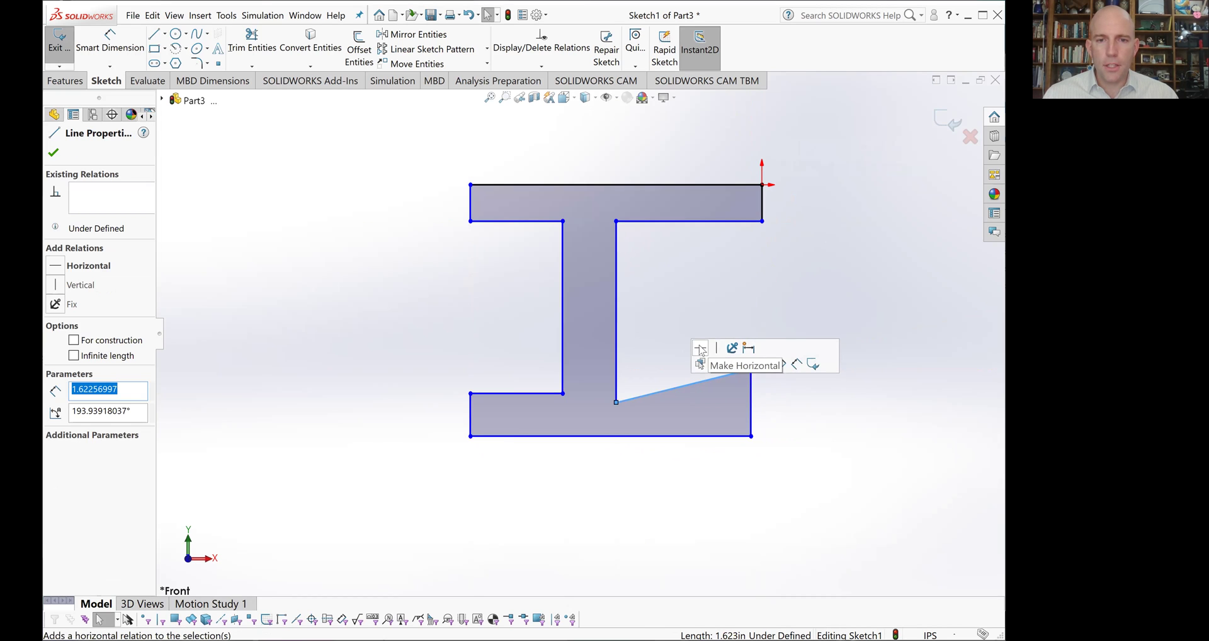
{"action": "left_click", "coordinate": [700, 351]}
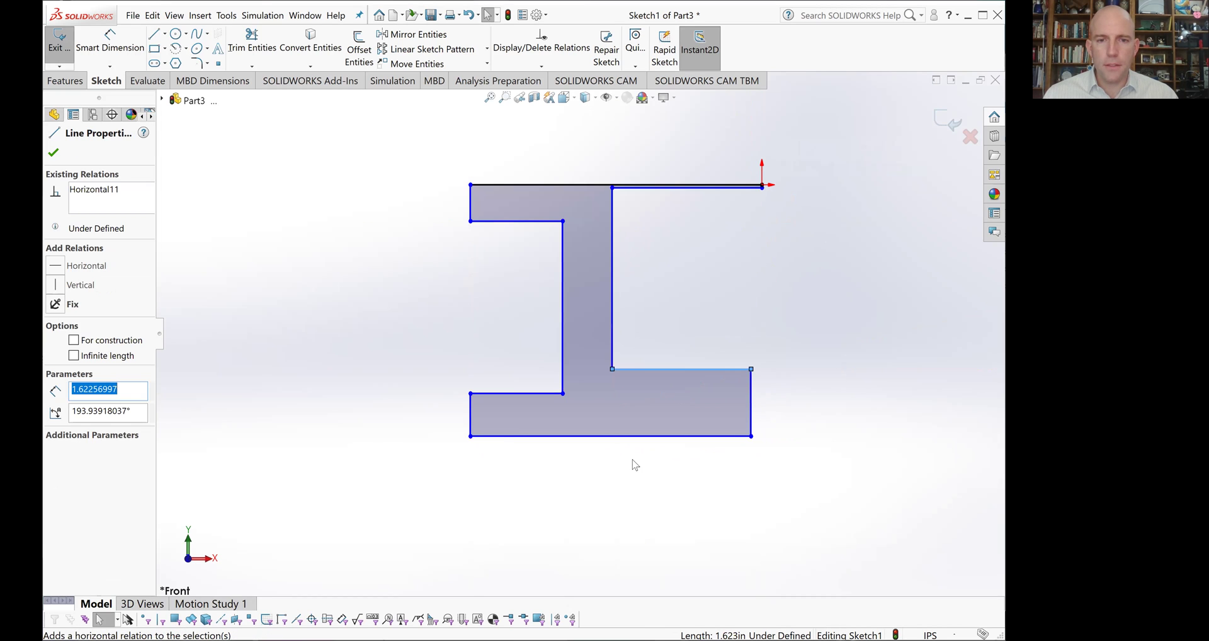
{"action": "left_click", "coordinate": [748, 304]}
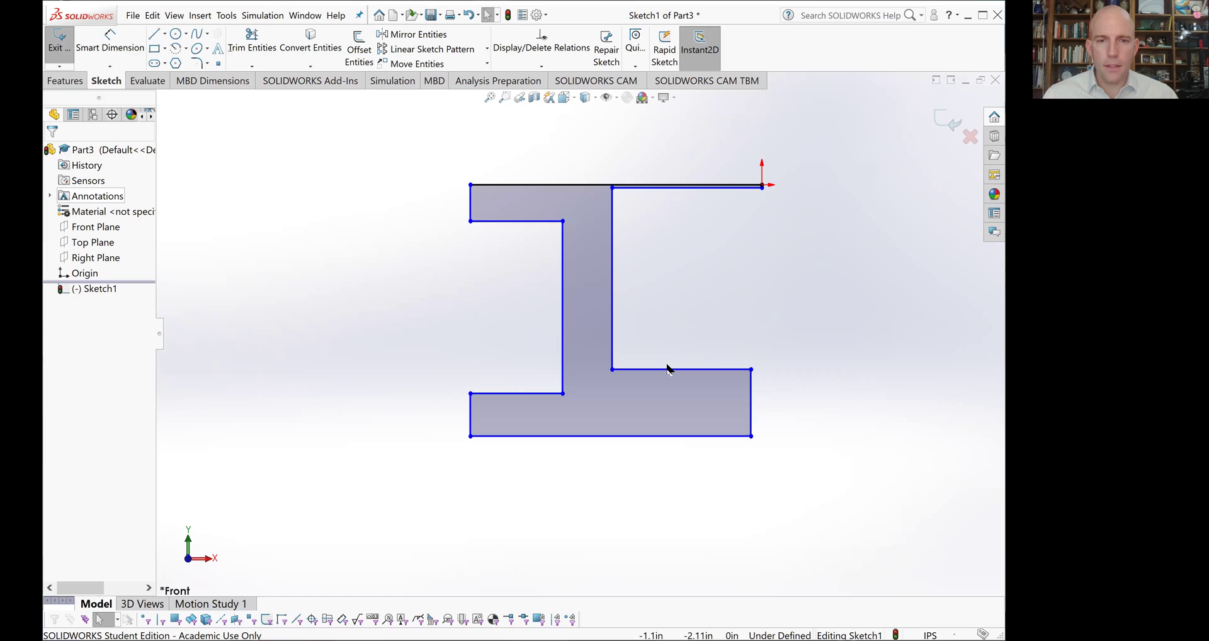
{"action": "left_click", "coordinate": [691, 307]}
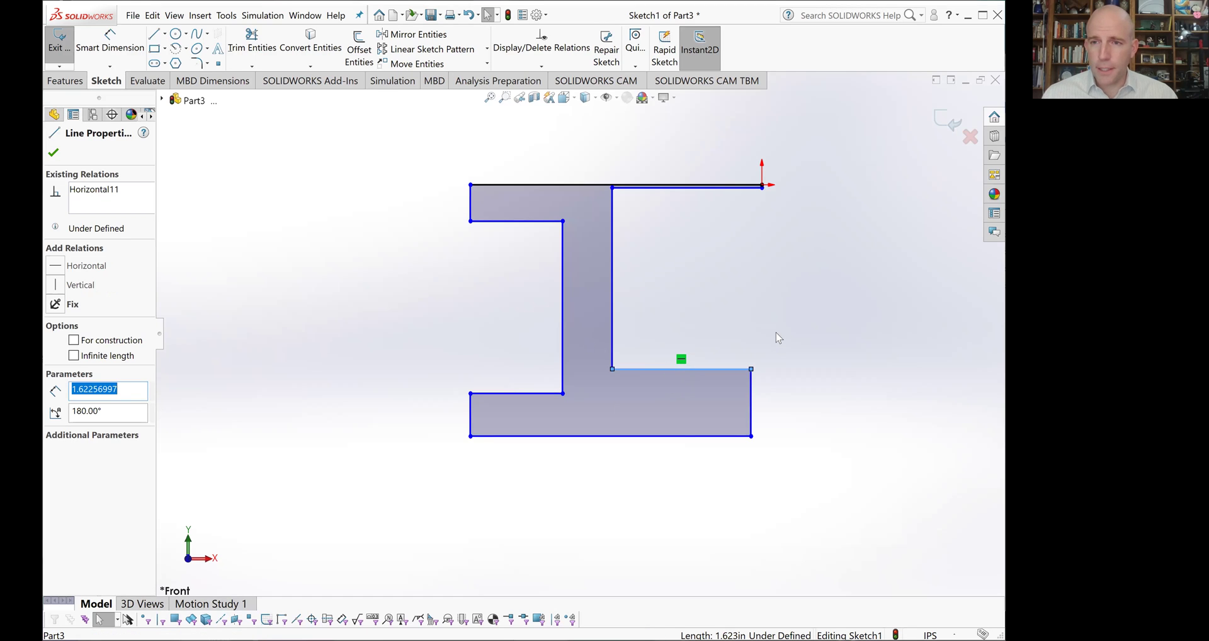
{"action": "left_click", "coordinate": [780, 297]}
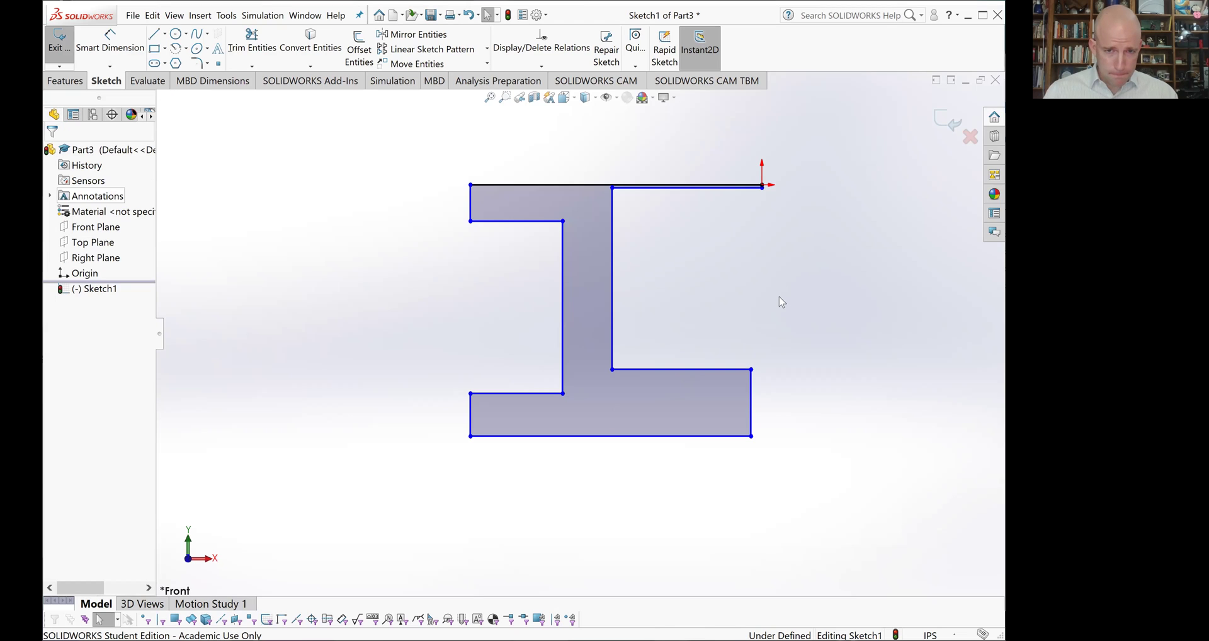
{"action": "left_click", "coordinate": [675, 207]}
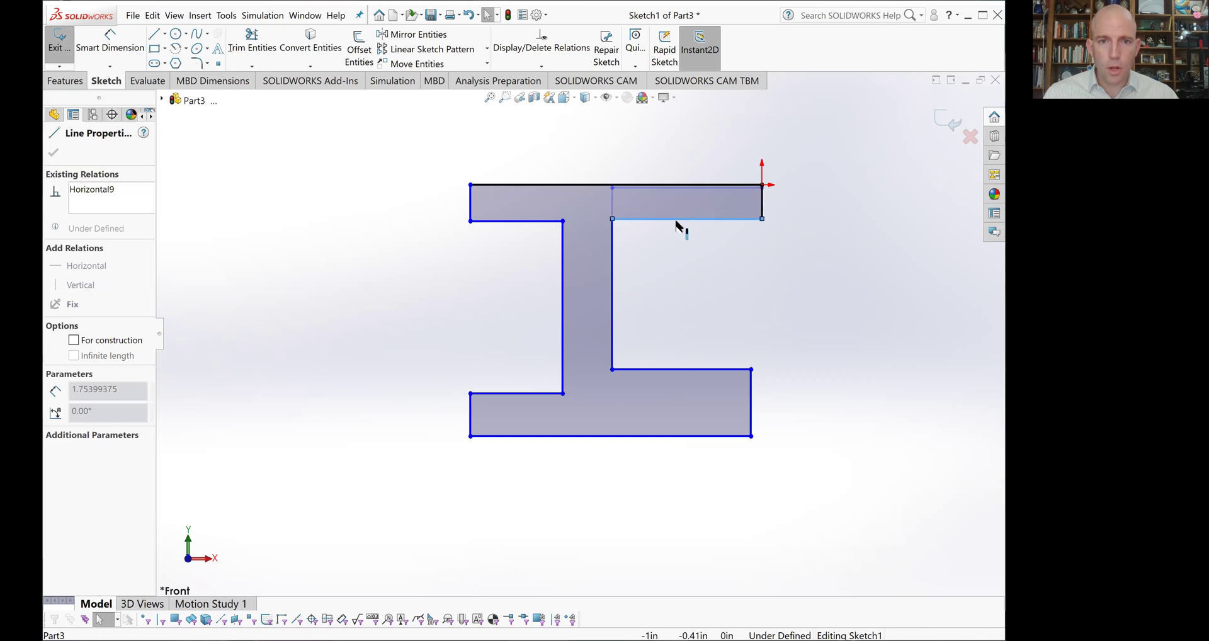
{"action": "left_click", "coordinate": [665, 271]}
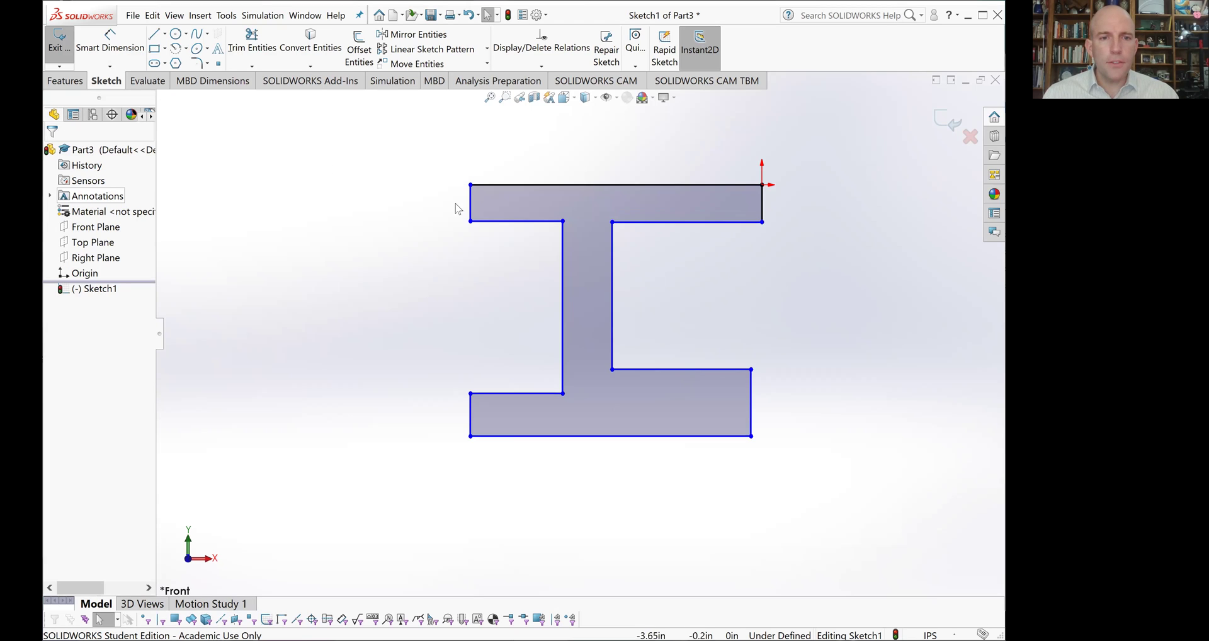
Add a collinear relation between the left end edges of the upper and lower flanges
{"action": "left_click", "coordinate": [472, 210]}
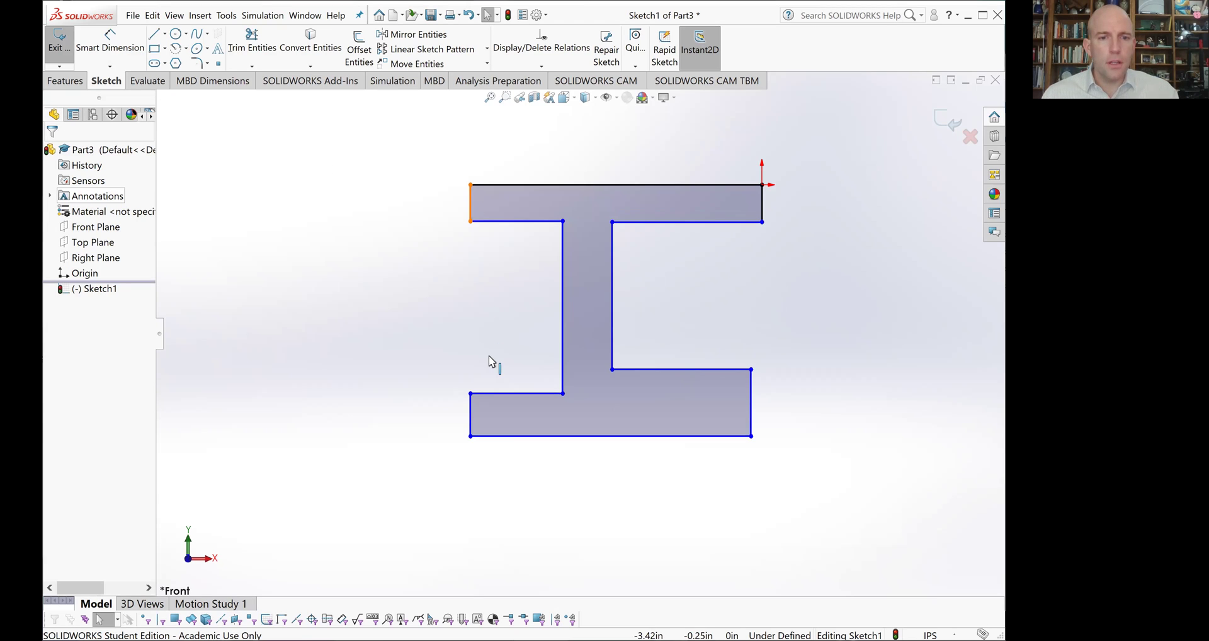
{"action": "left_click", "coordinate": [470, 407], "text": "ctrl"}
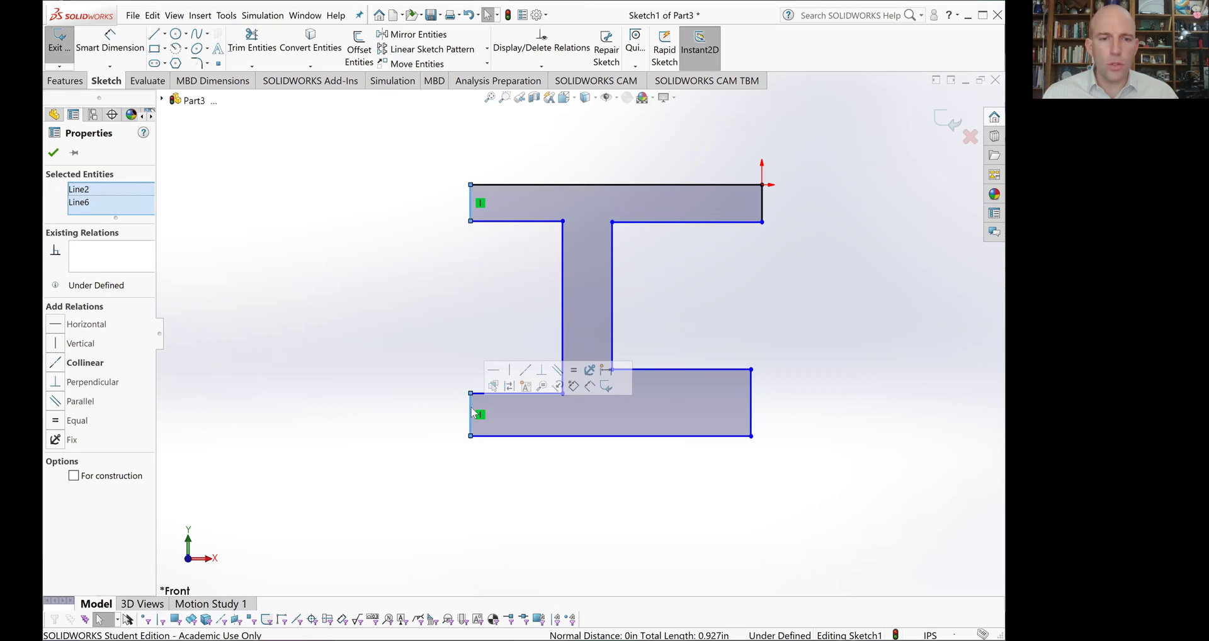
{"action": "left_click", "coordinate": [526, 372]}
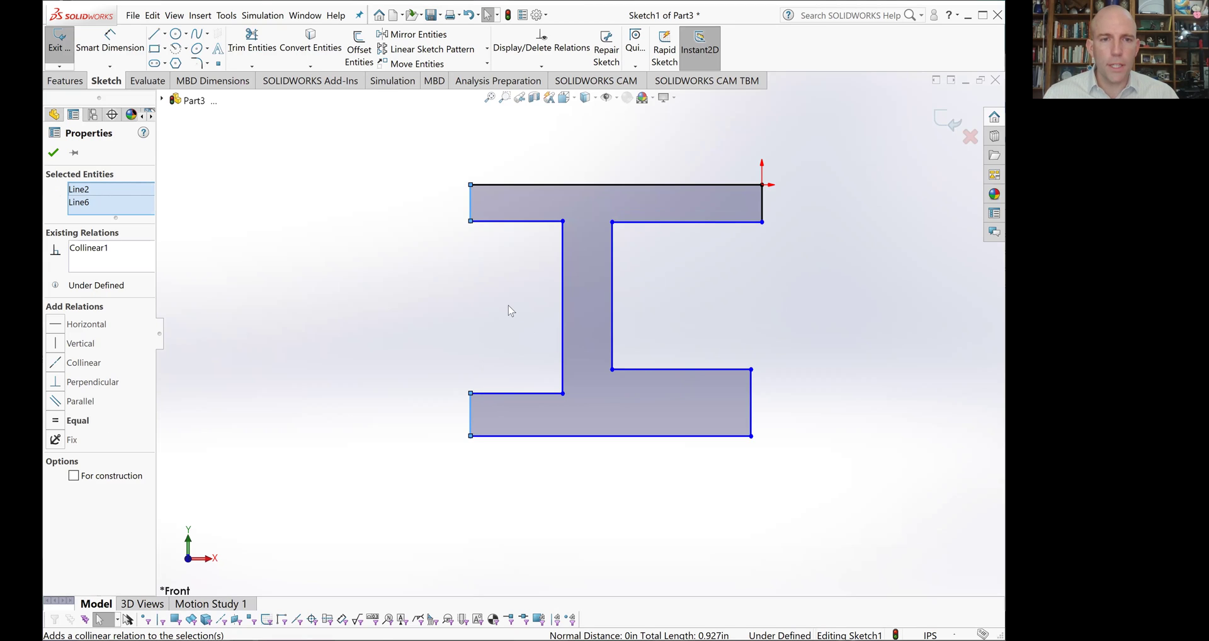
{"action": "left_click", "coordinate": [508, 306]}
{"action": "left_click", "coordinate": [469, 430]}
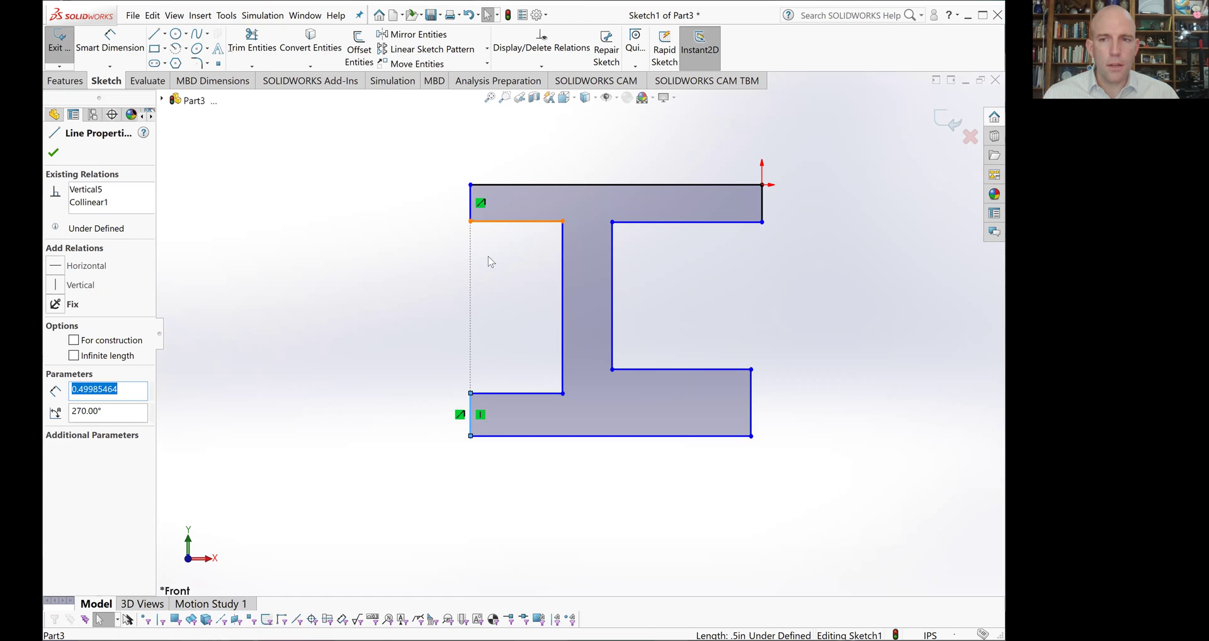
{"action": "left_click", "coordinate": [788, 261]}
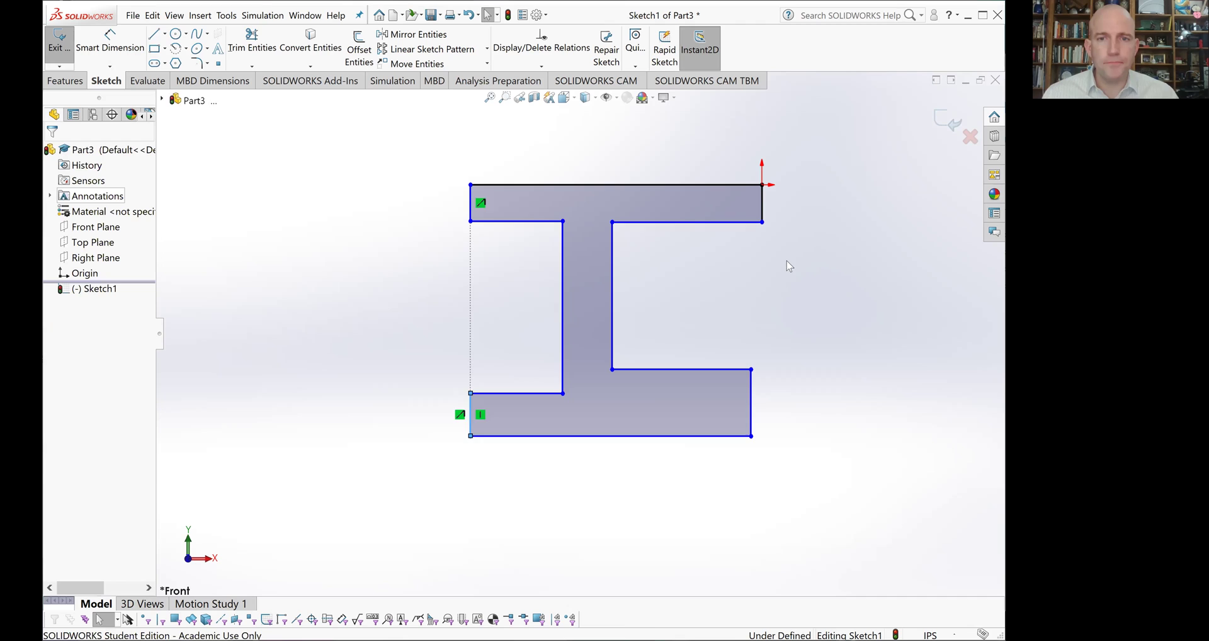
Add a collinear relation between the right end edges of the upper and lower flanges
{"action": "left_click", "coordinate": [761, 206]}
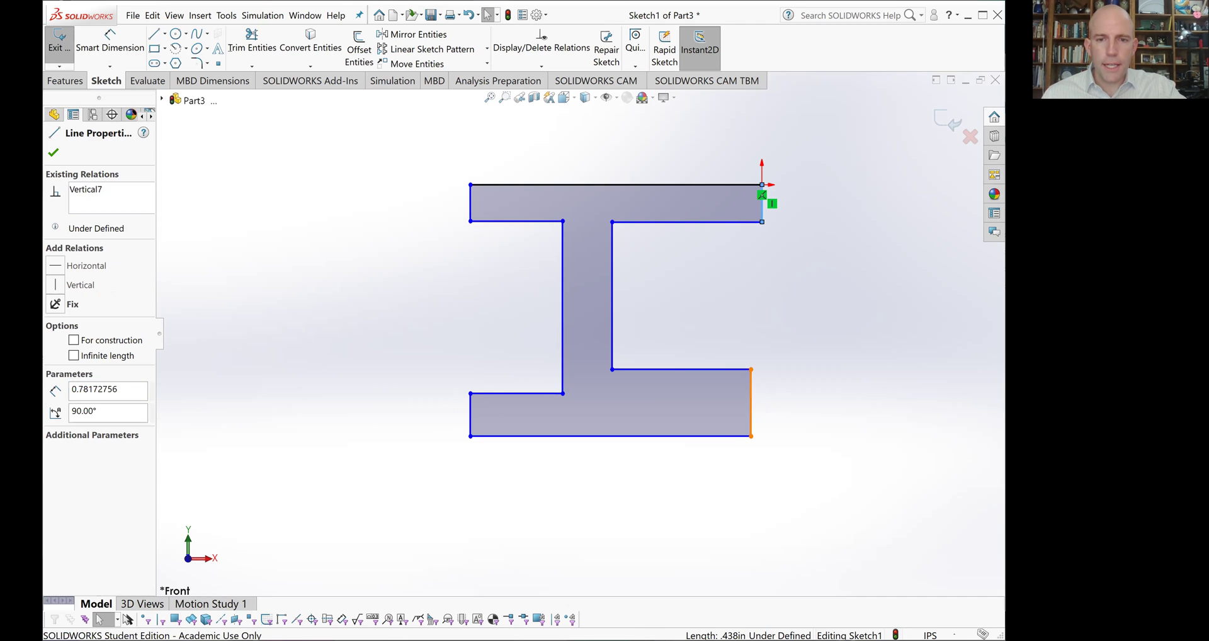
{"action": "left_click", "coordinate": [752, 401], "text": "ctrl"}
{"action": "left_click", "coordinate": [807, 360]}
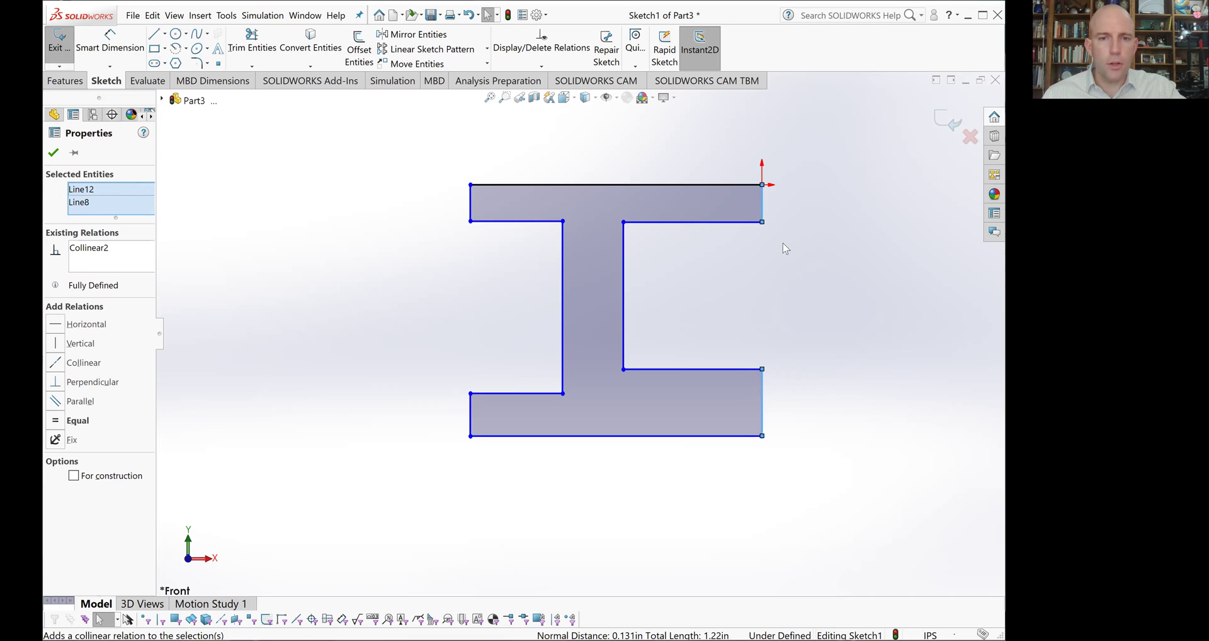
Dimension the upper flange's top edge to 5 in and select IPS as the document unit system
{"action": "left_click", "coordinate": [803, 292]}
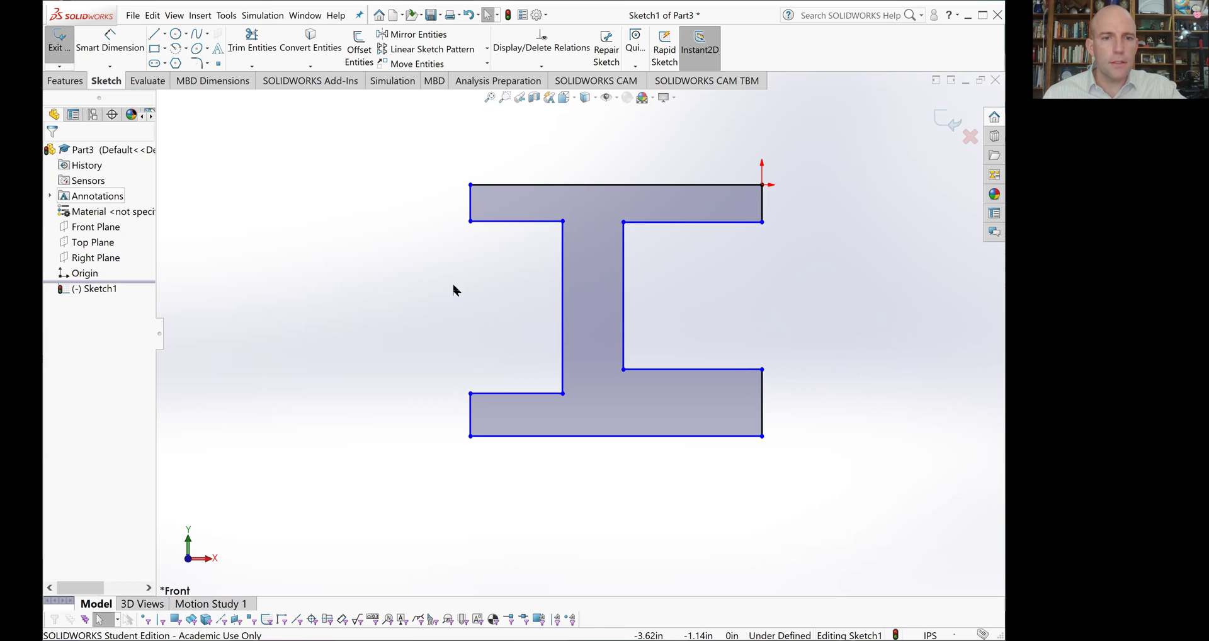
{"action": "left_click", "coordinate": [104, 45]}
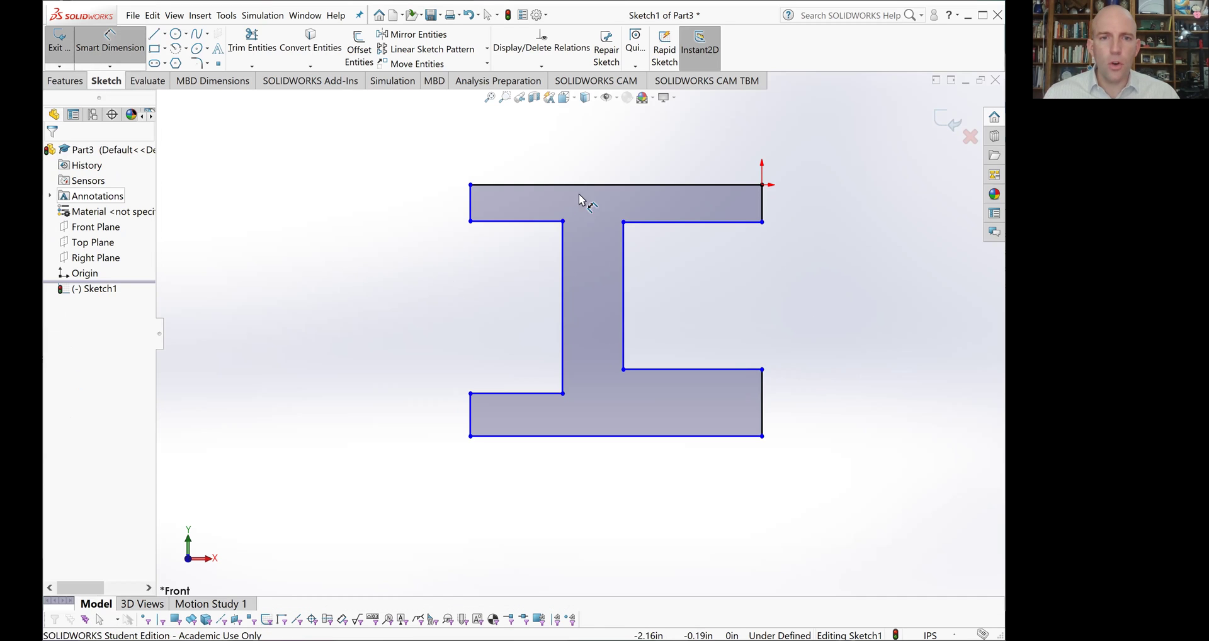
{"action": "left_click", "coordinate": [605, 184]}
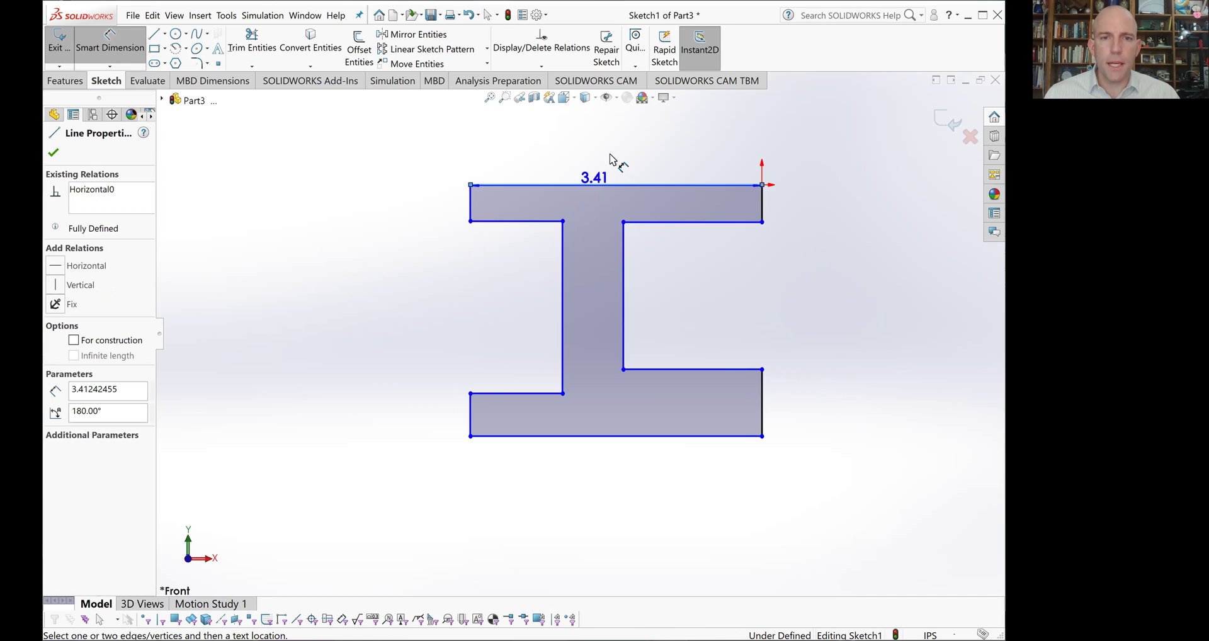
{"action": "left_click", "coordinate": [612, 158]}
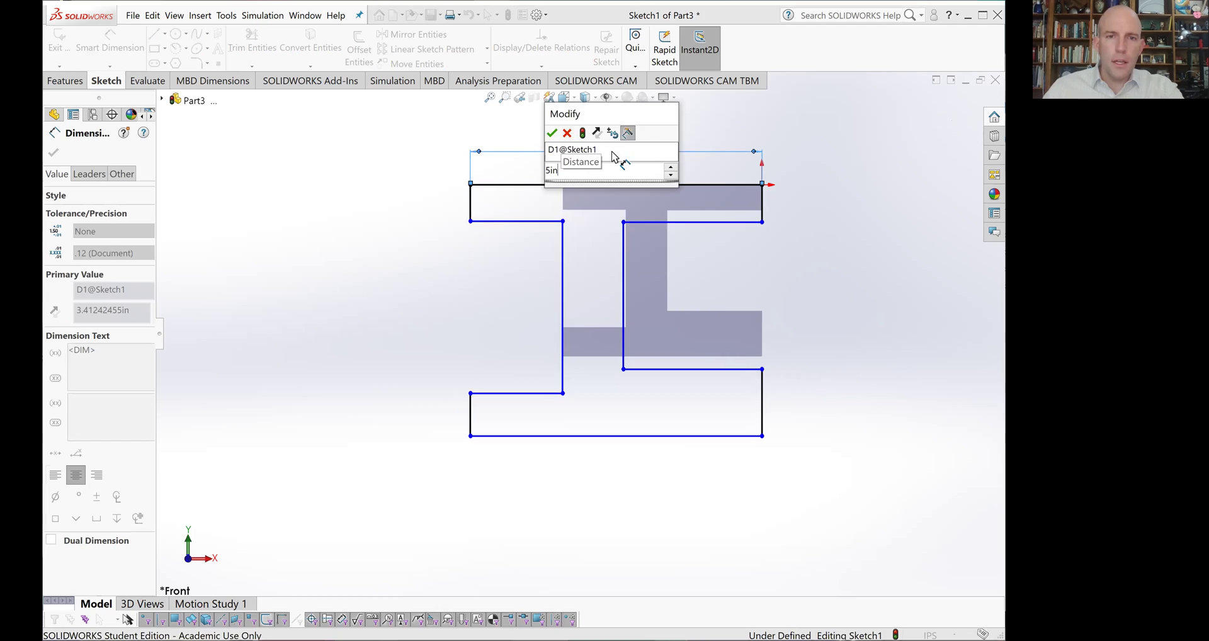
{"action": "type", "text": "5"}
{"action": "key", "text": "Return"}
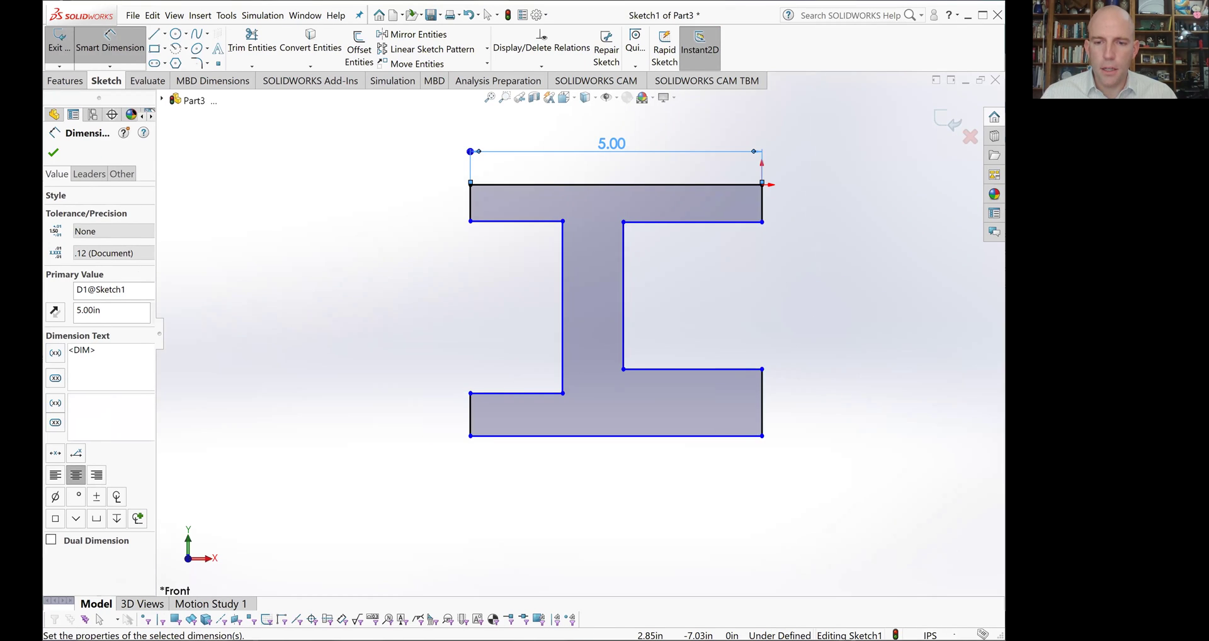
{"action": "left_click", "coordinate": [939, 635]}
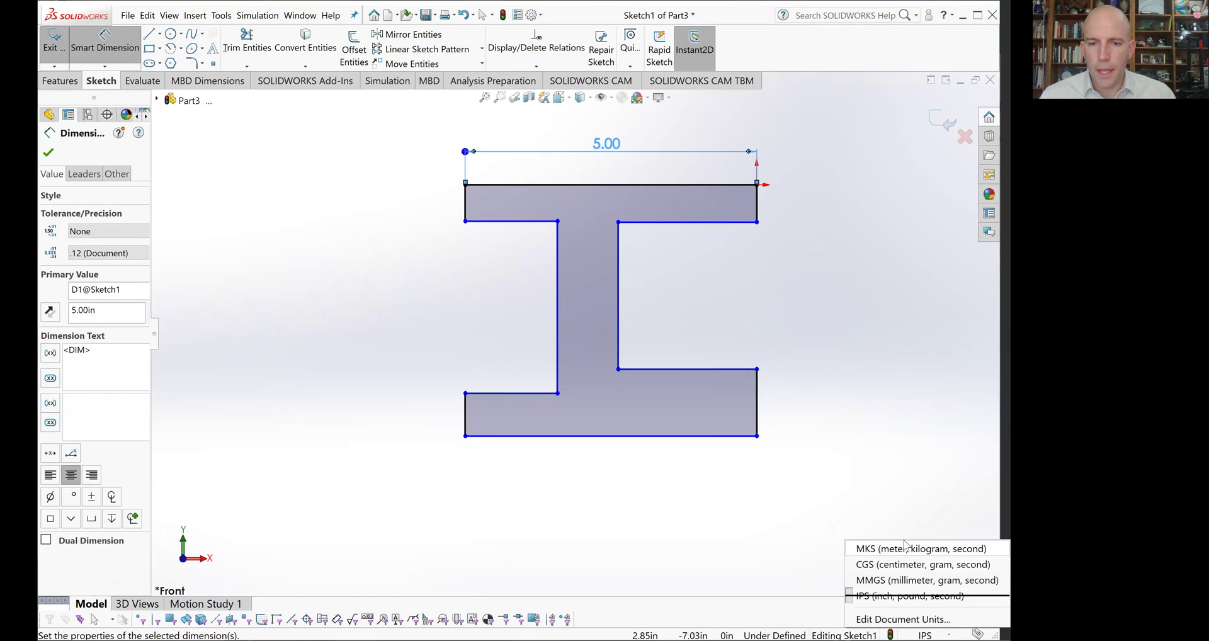
{"action": "left_click", "coordinate": [900, 599]}
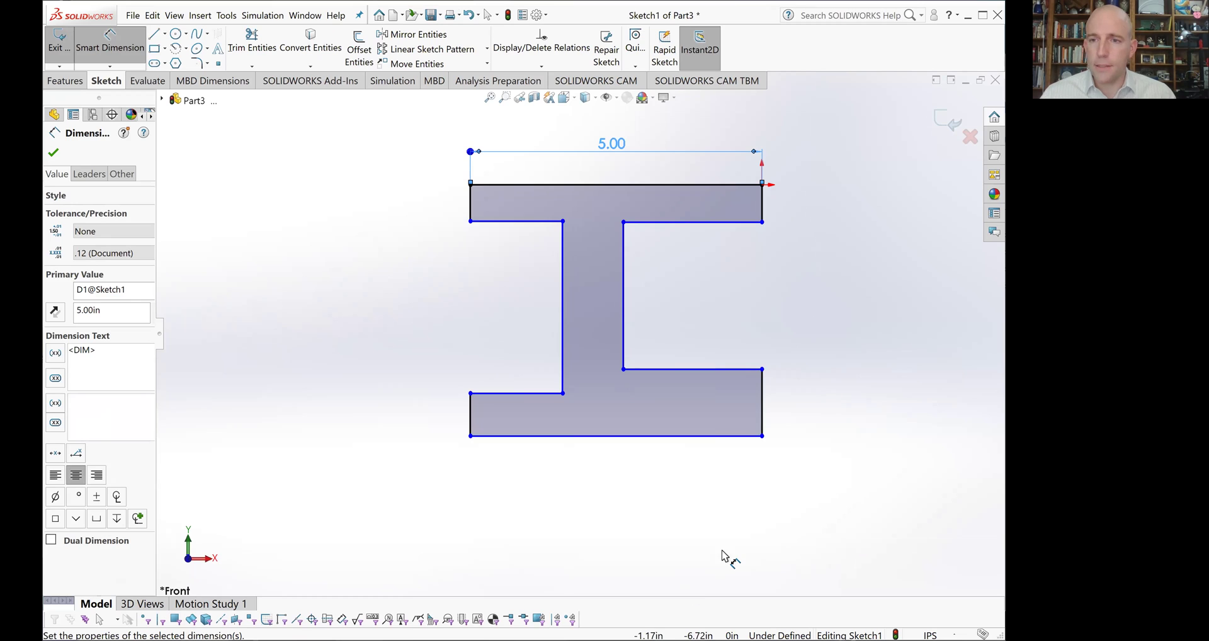
Dimension the left end edge of the upper flange to a thickness of 0.5 in
{"action": "left_click", "coordinate": [470, 201]}
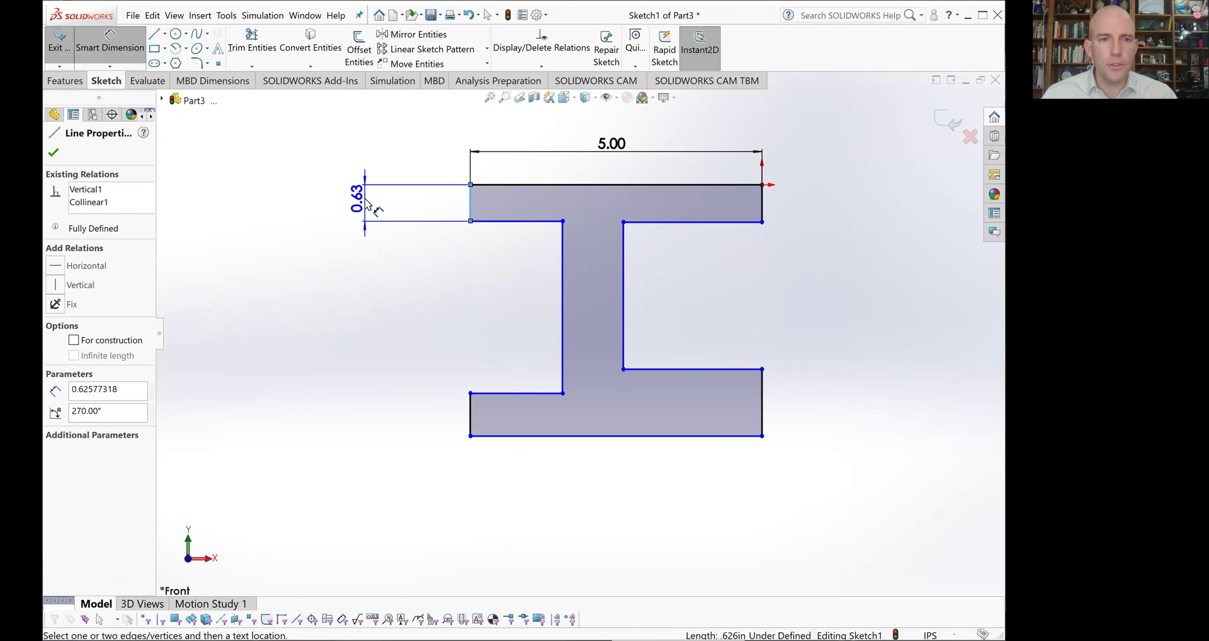
{"action": "left_click", "coordinate": [365, 204]}
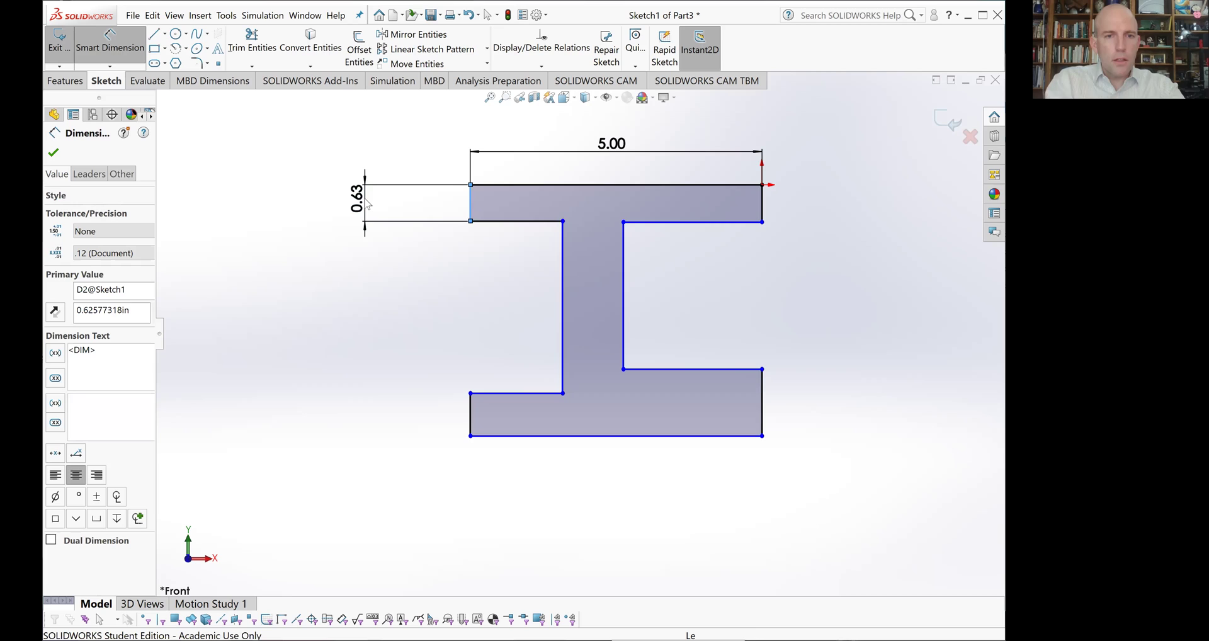
{"action": "type", "text": "0.5"}
{"action": "key", "text": "Return"}
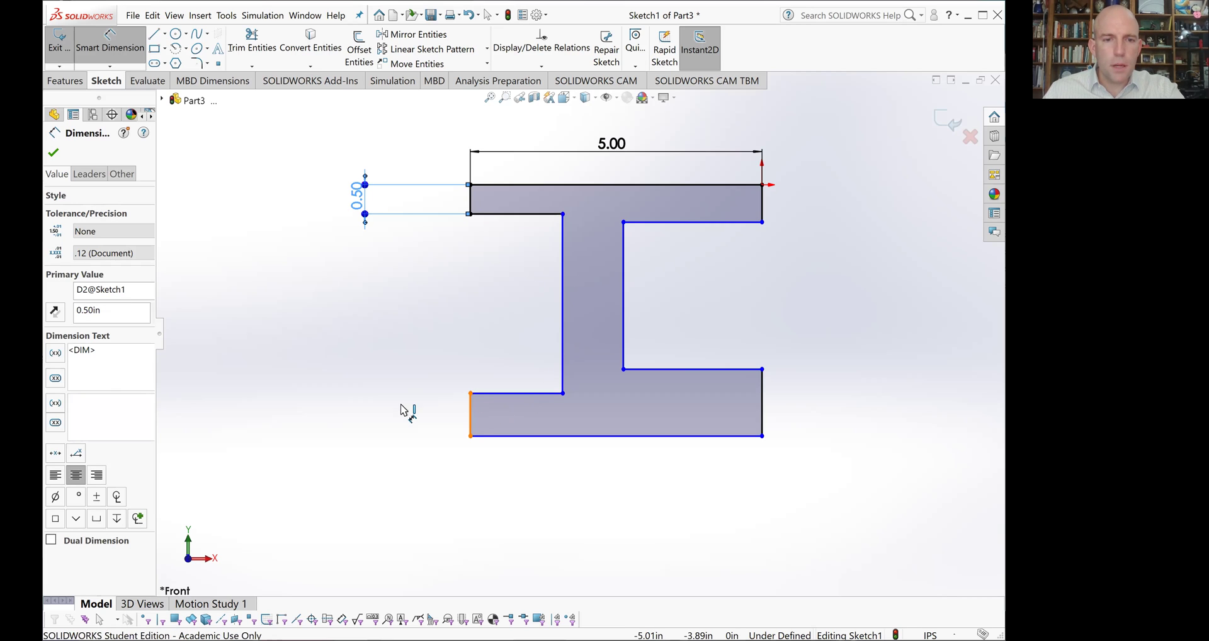
Dimension the left end edge of the lower flange to a thickness of 0.5 in
{"action": "left_click", "coordinate": [471, 415]}
{"action": "left_click", "coordinate": [377, 419]}
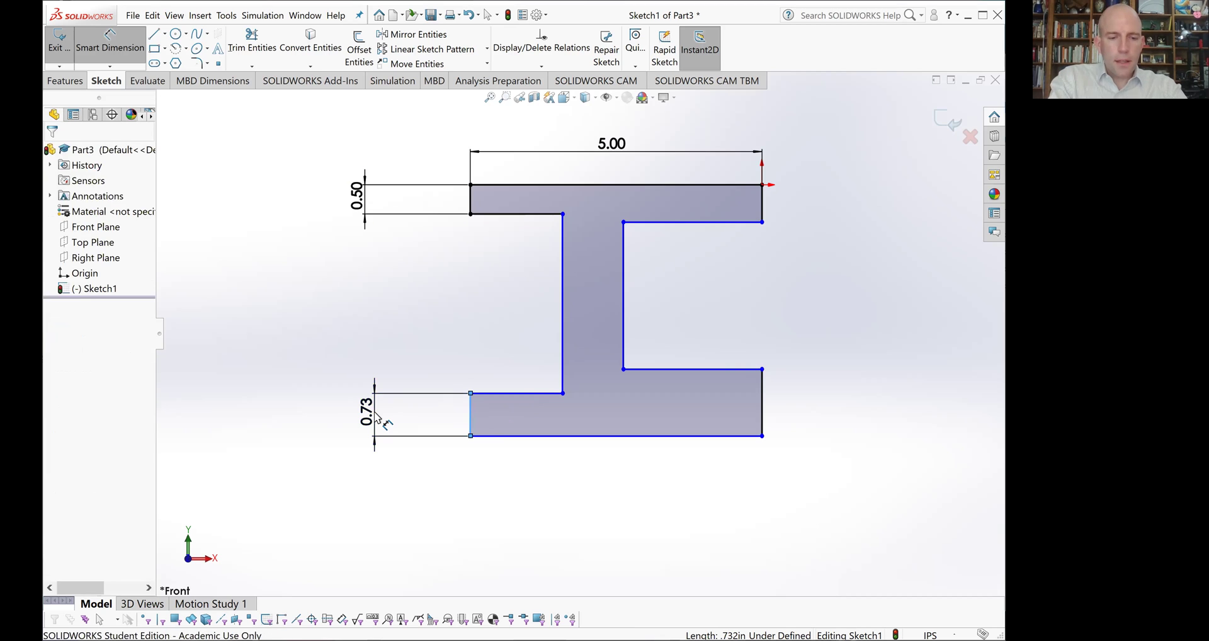
{"action": "left_click", "coordinate": [366, 409]}
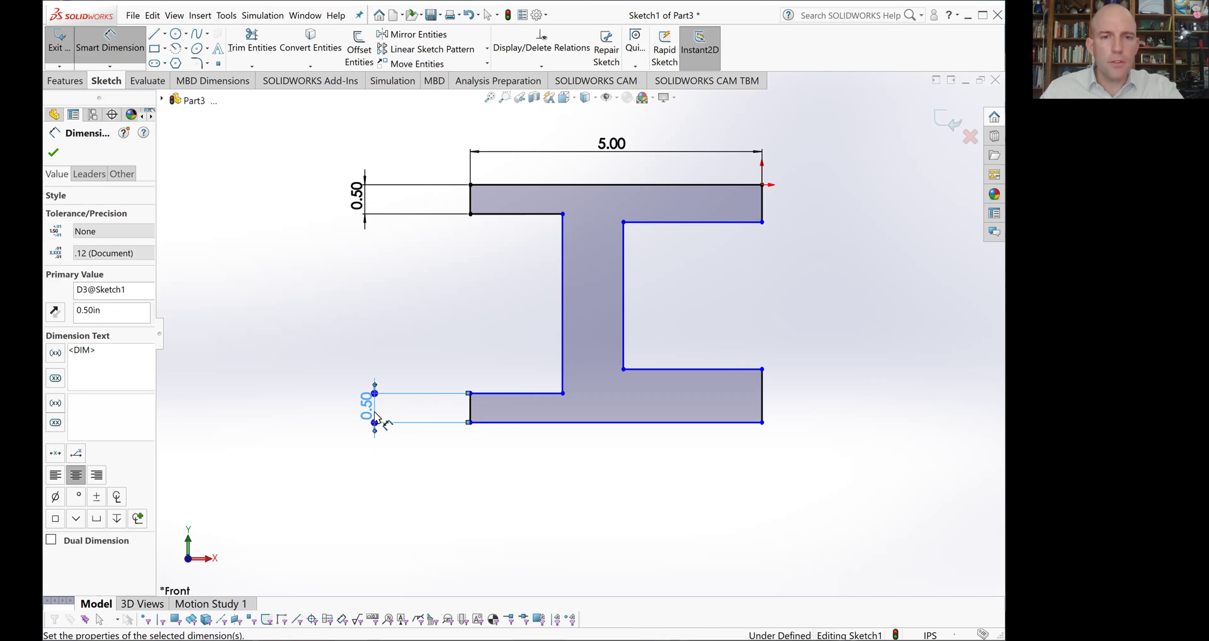
{"action": "type", "text": "0.5"}
{"action": "key", "text": "Return"}
{"action": "key", "text": "Escape"}
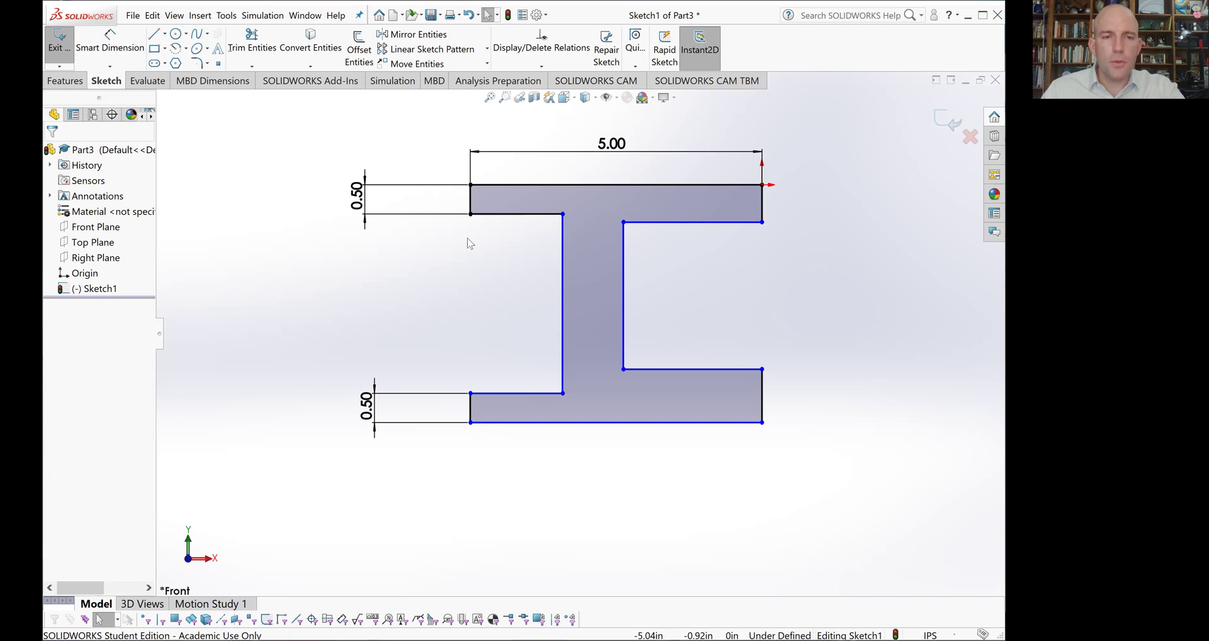
Add a collinear relation between the upper flange's two underside edges on either side of the web
{"action": "left_click", "coordinate": [513, 215]}
{"action": "left_click", "coordinate": [705, 223], "text": "ctrl"}
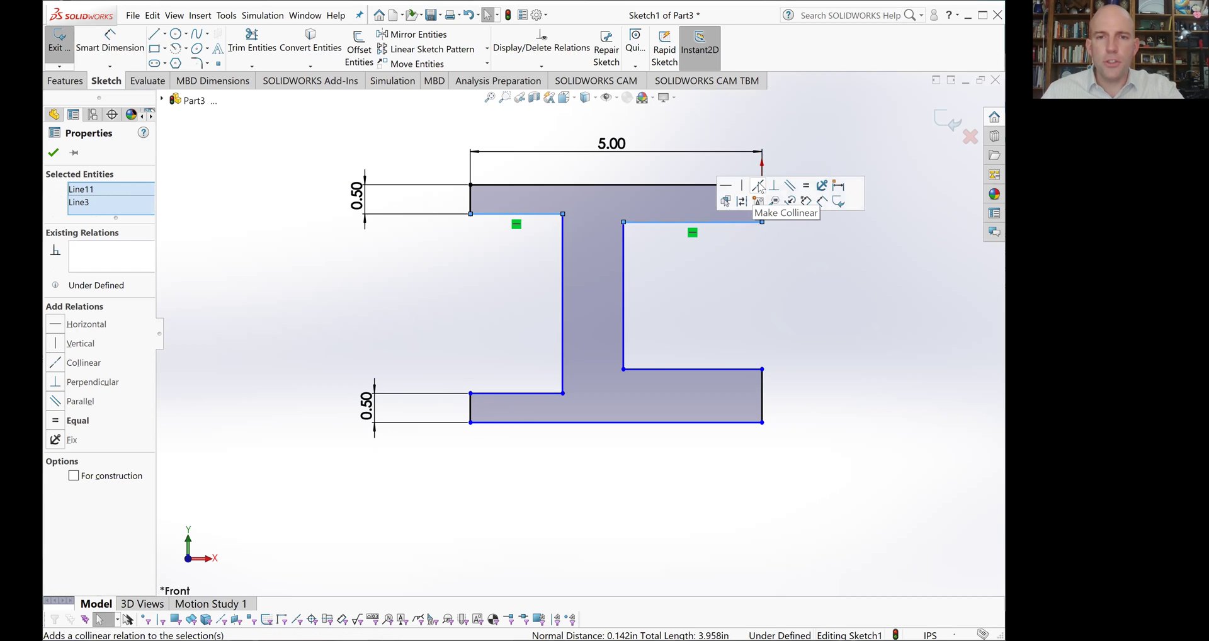
{"action": "left_click", "coordinate": [760, 187]}
{"action": "left_click", "coordinate": [691, 290]}
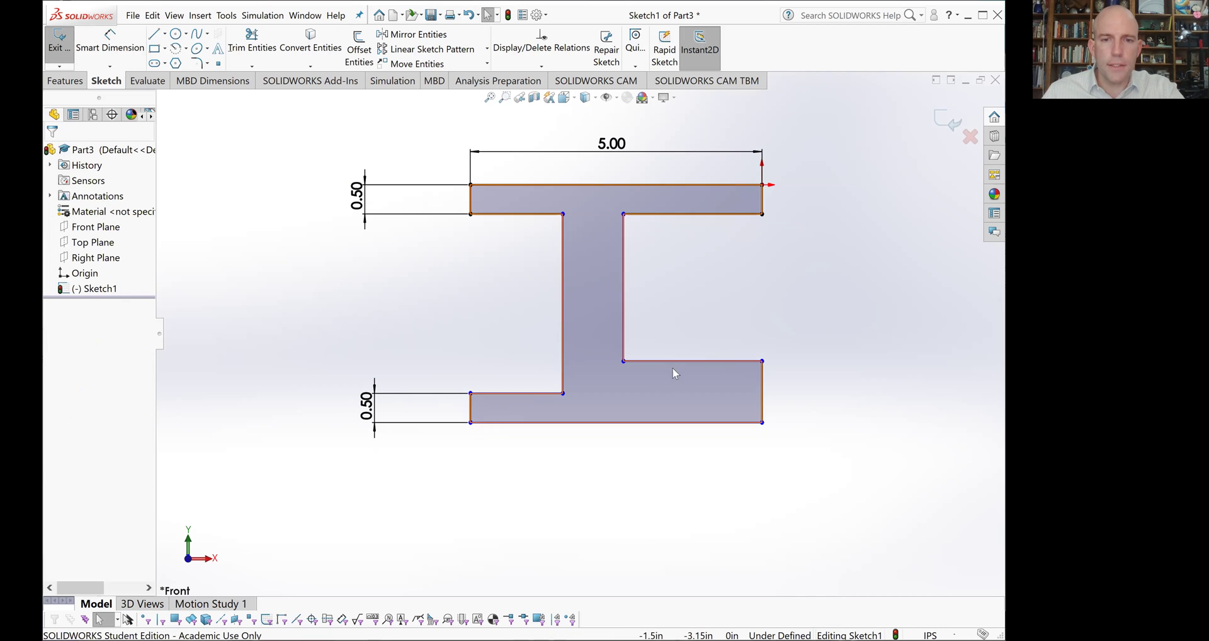
Add a collinear relation between the lower flange's two upper edges on either side of the web
{"action": "left_click", "coordinate": [523, 393], "text": "ctrl"}
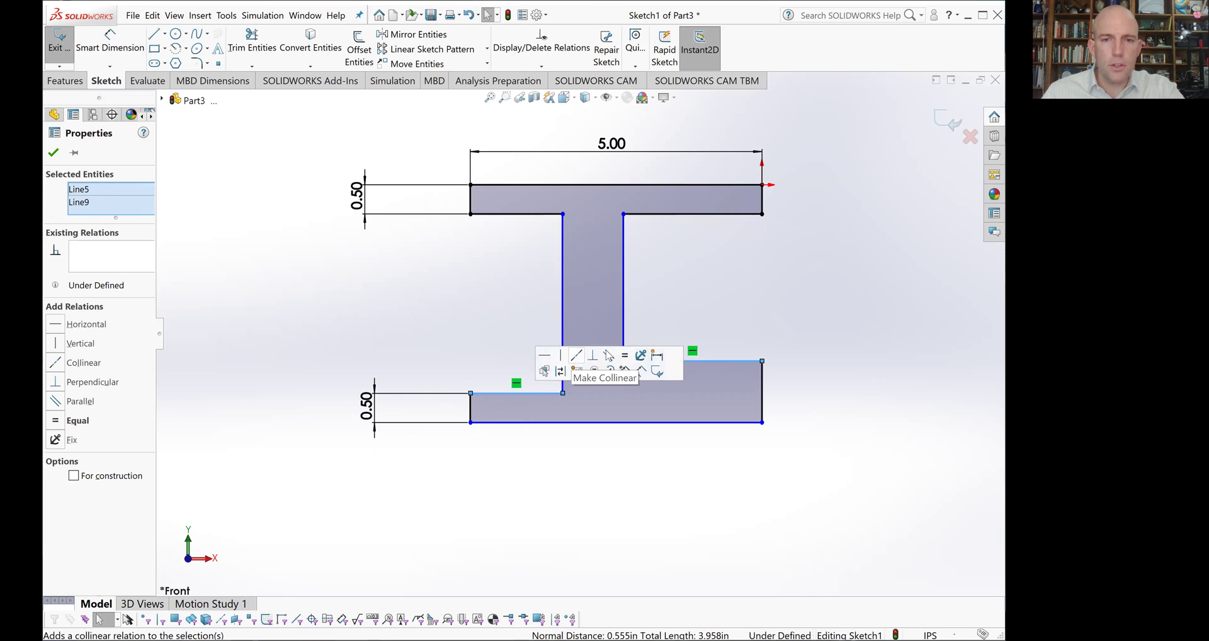
{"action": "left_click", "coordinate": [608, 356]}
{"action": "left_click", "coordinate": [806, 275]}
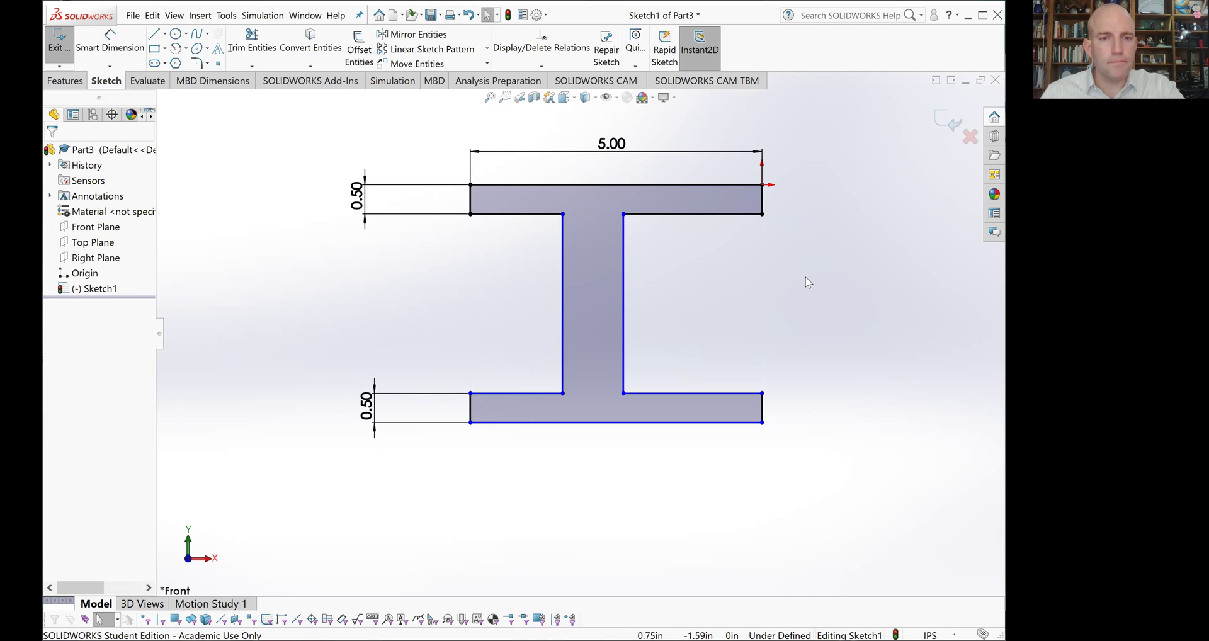
Dimension the distance between the web's two vertical sides as 0.5 in, placed below the profile
{"action": "left_click", "coordinate": [104, 58]}
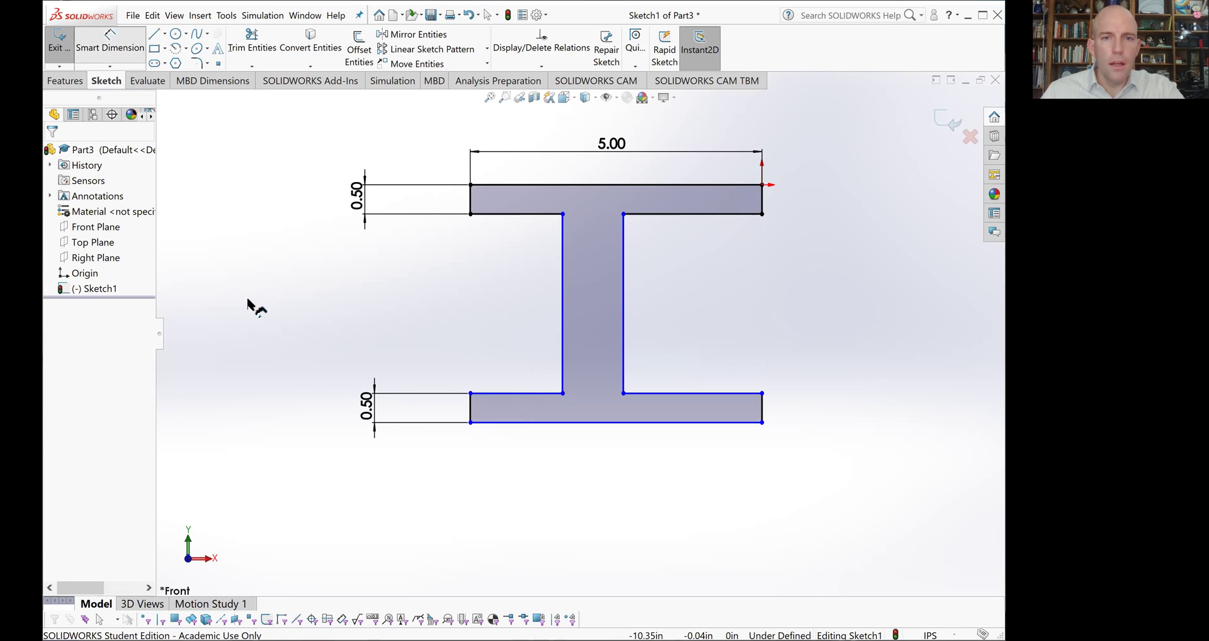
{"action": "left_click", "coordinate": [562, 372]}
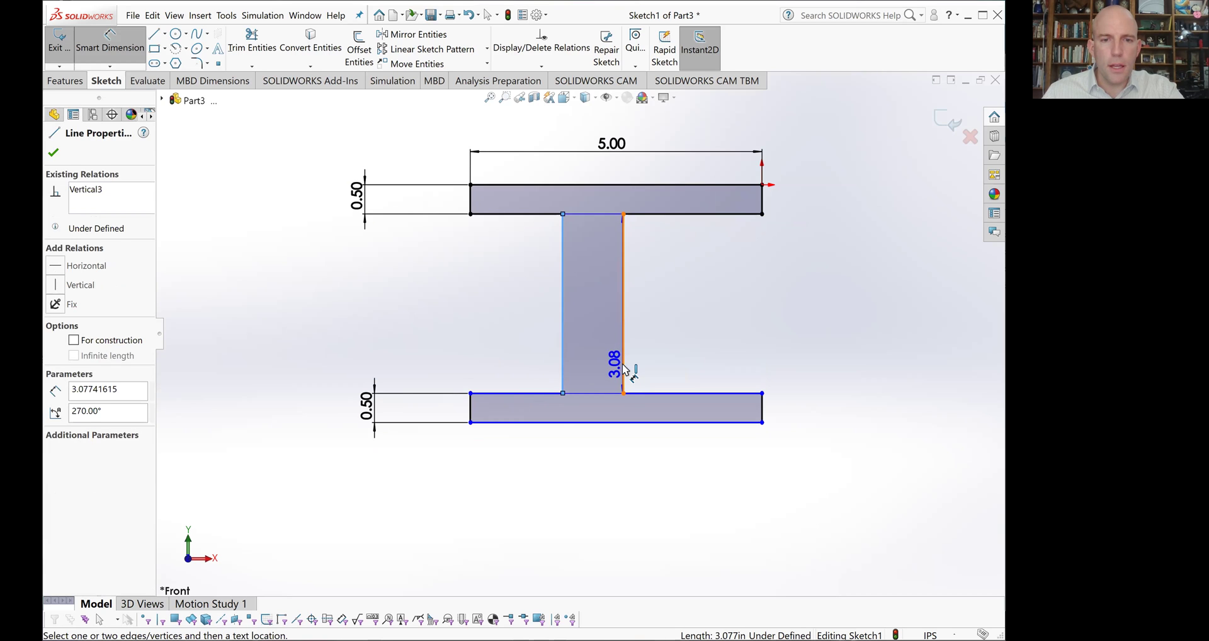
{"action": "left_click", "coordinate": [623, 371]}
{"action": "left_click", "coordinate": [617, 490]}
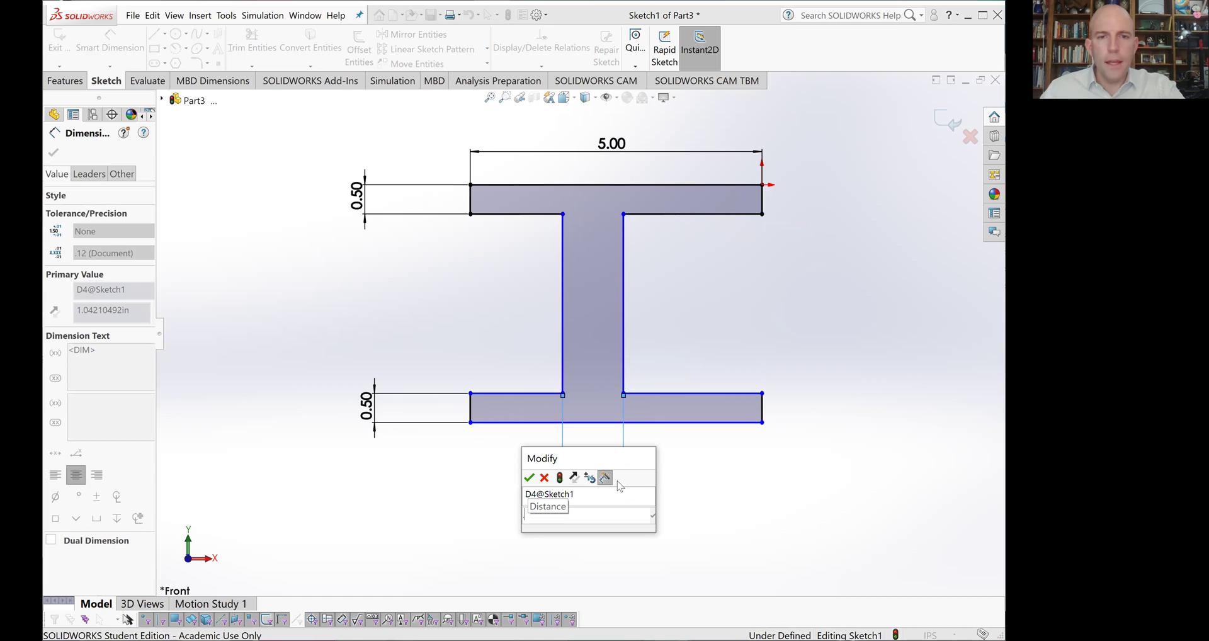
{"action": "type", "text": "0.5"}
{"action": "key", "text": "Return"}
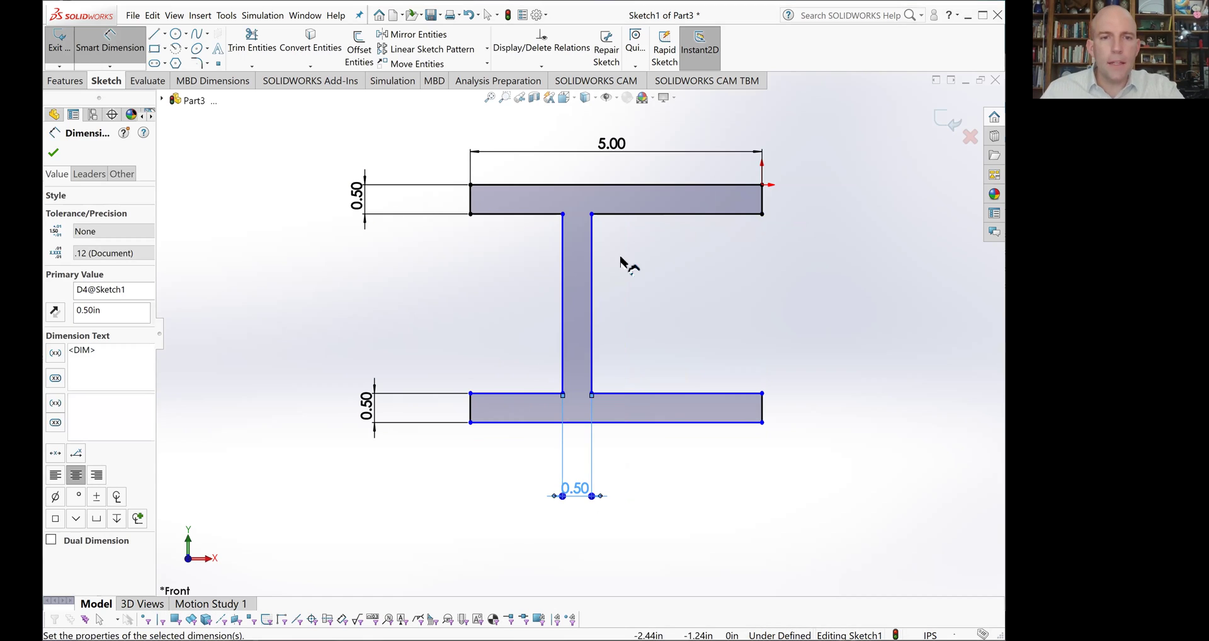
Dimension the web's left side 2.25 in from the upper flange's left end edge to centre the web
{"action": "left_click", "coordinate": [563, 252]}
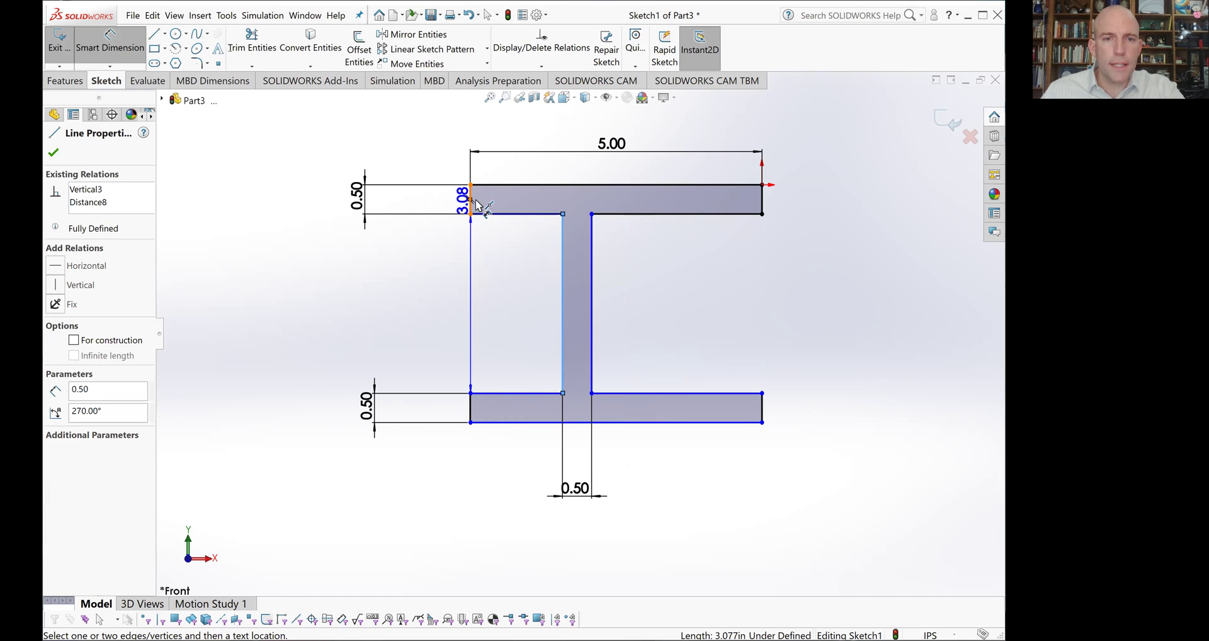
{"action": "left_click", "coordinate": [476, 202]}
{"action": "left_click", "coordinate": [516, 176]}
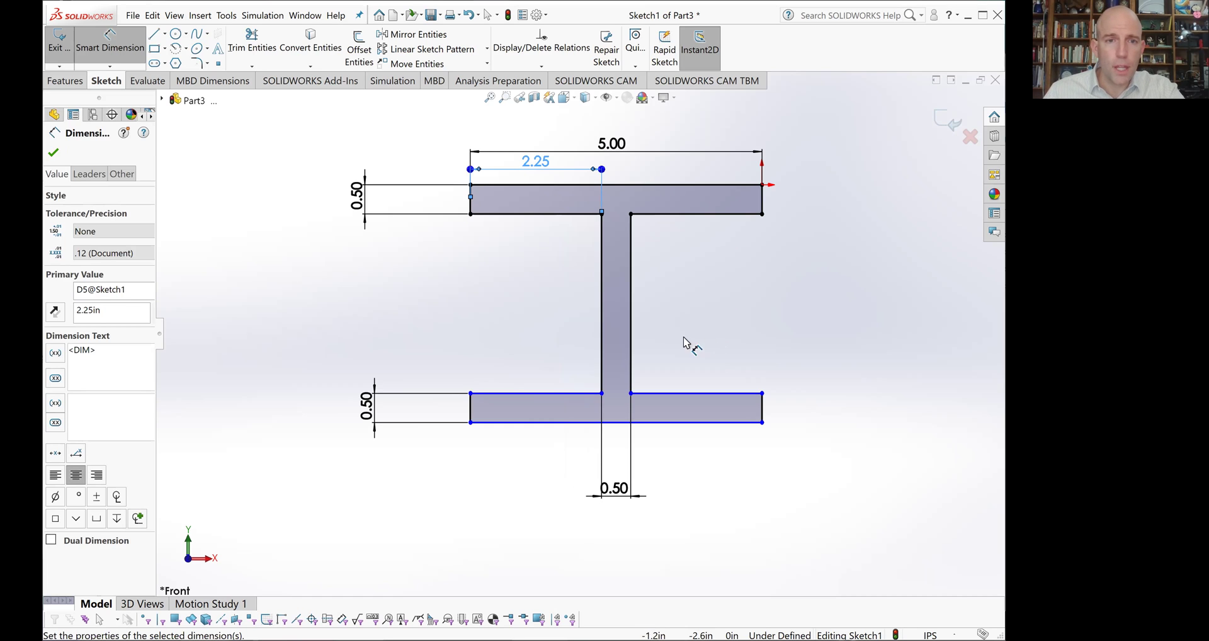
Dimension the overall height between the profile's top and bottom edges as 10 in
{"action": "left_click", "coordinate": [497, 185]}
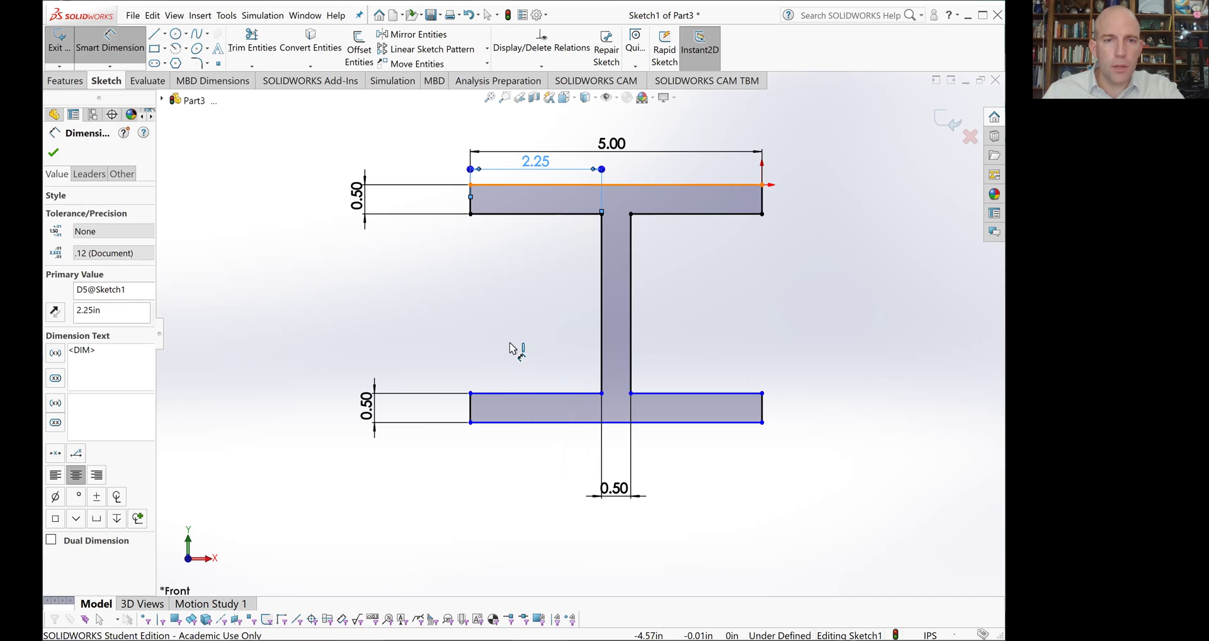
{"action": "left_click", "coordinate": [510, 422]}
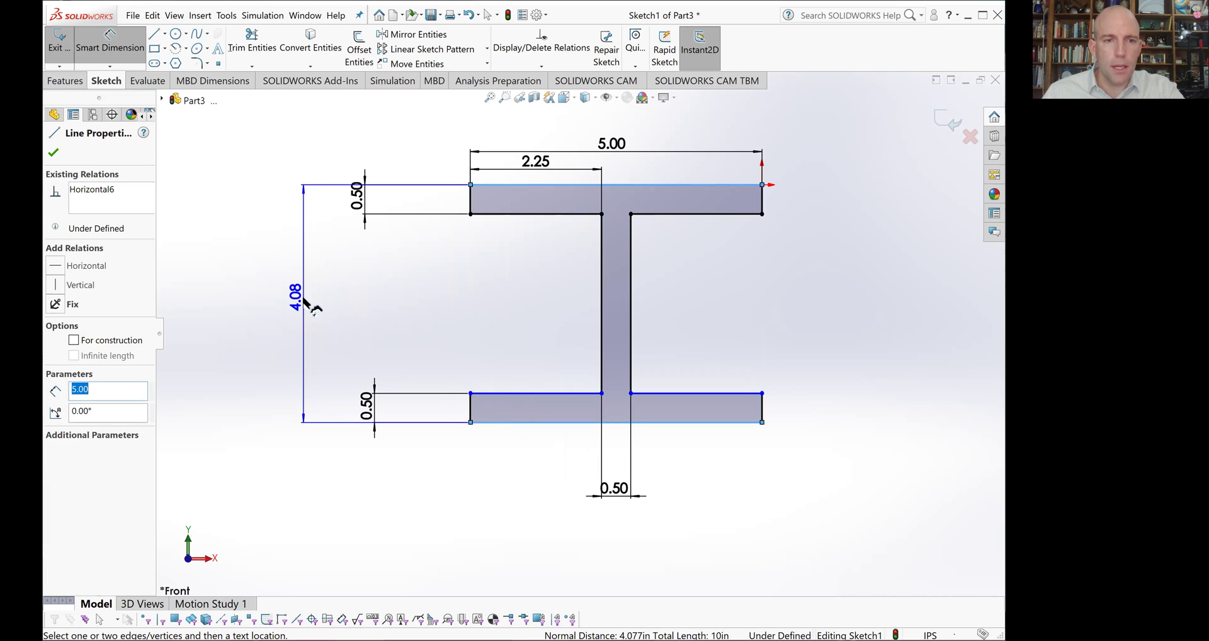
{"action": "left_click", "coordinate": [304, 303]}
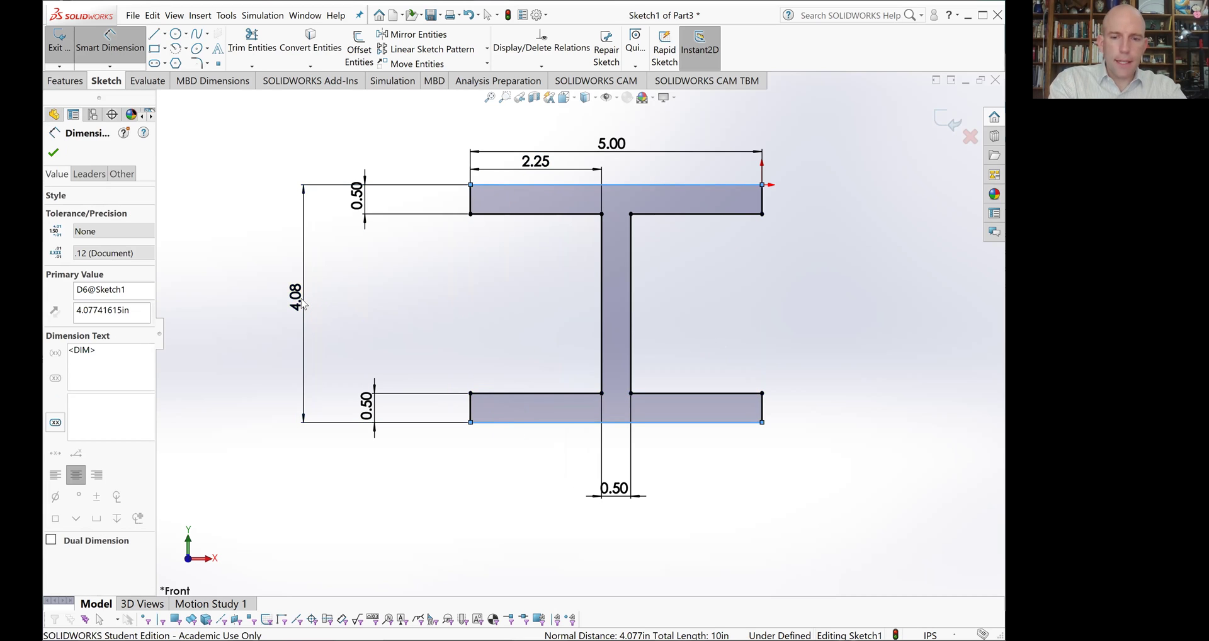
{"action": "type", "text": "10"}
{"action": "key", "text": "Return"}
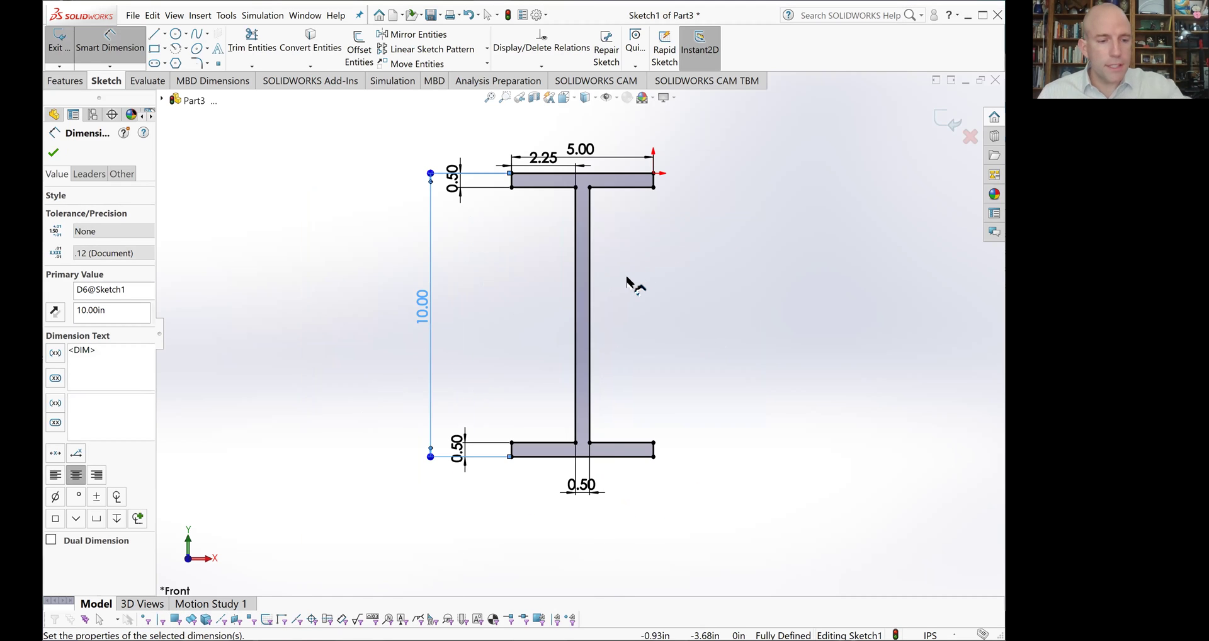
{"action": "key", "text": "Escape"}
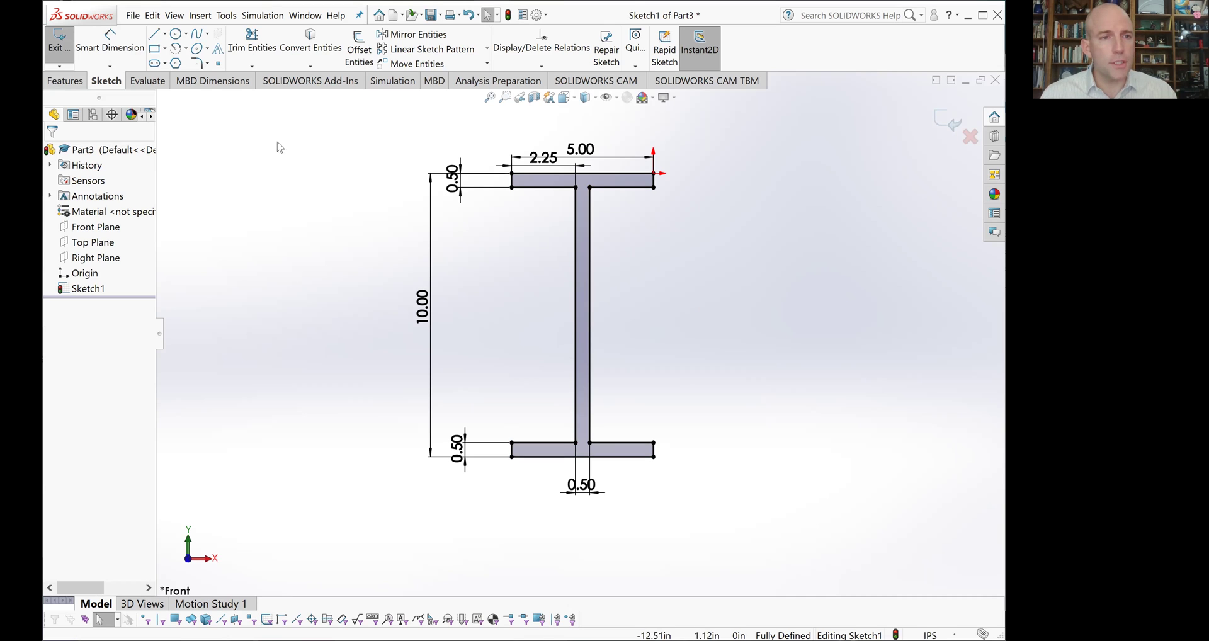
Extrude the I-beam profile as a blind boss from the sketch plane to a depth of 100 in
{"action": "left_click", "coordinate": [64, 84]}
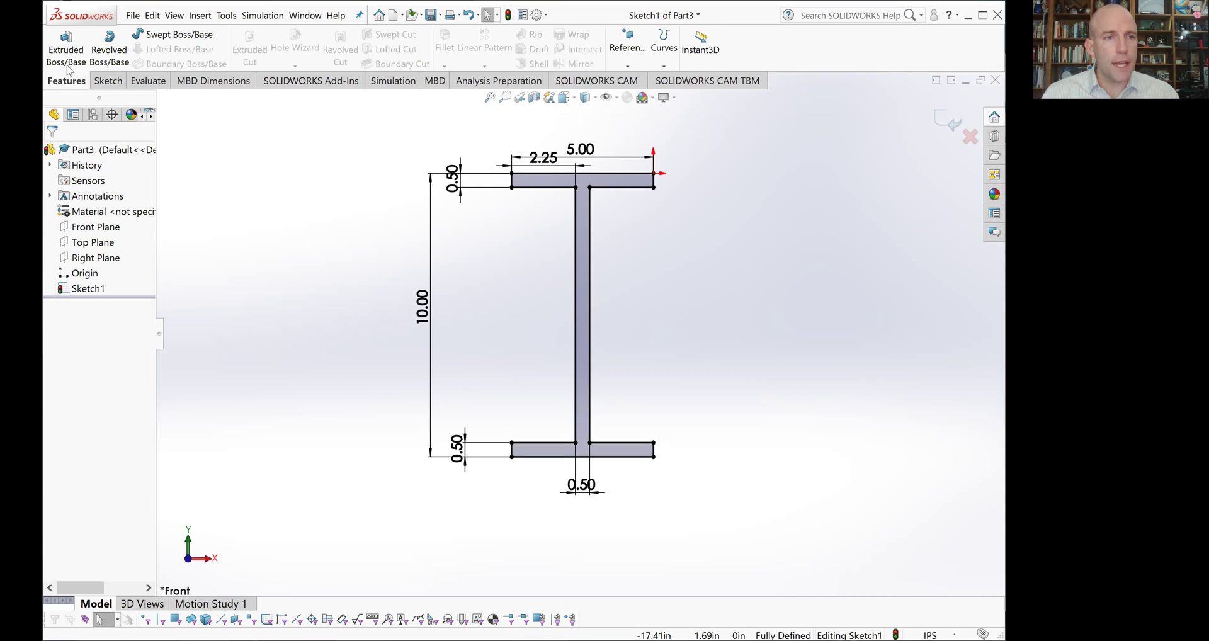
{"action": "left_click", "coordinate": [66, 44]}
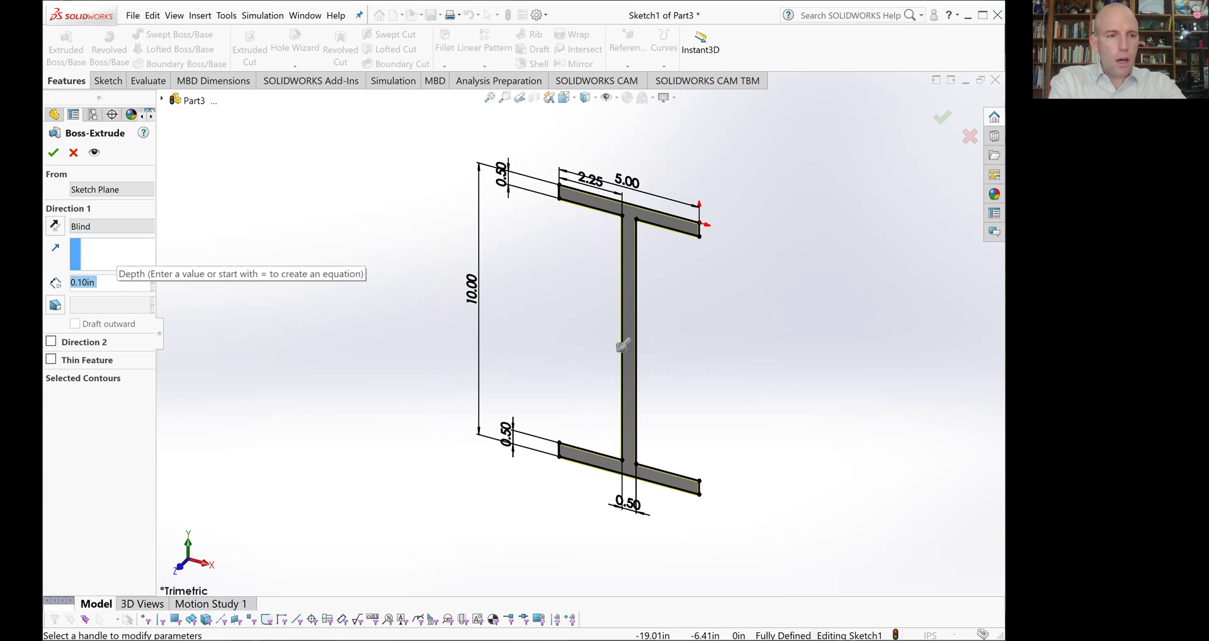
{"action": "type", "text": "100in"}
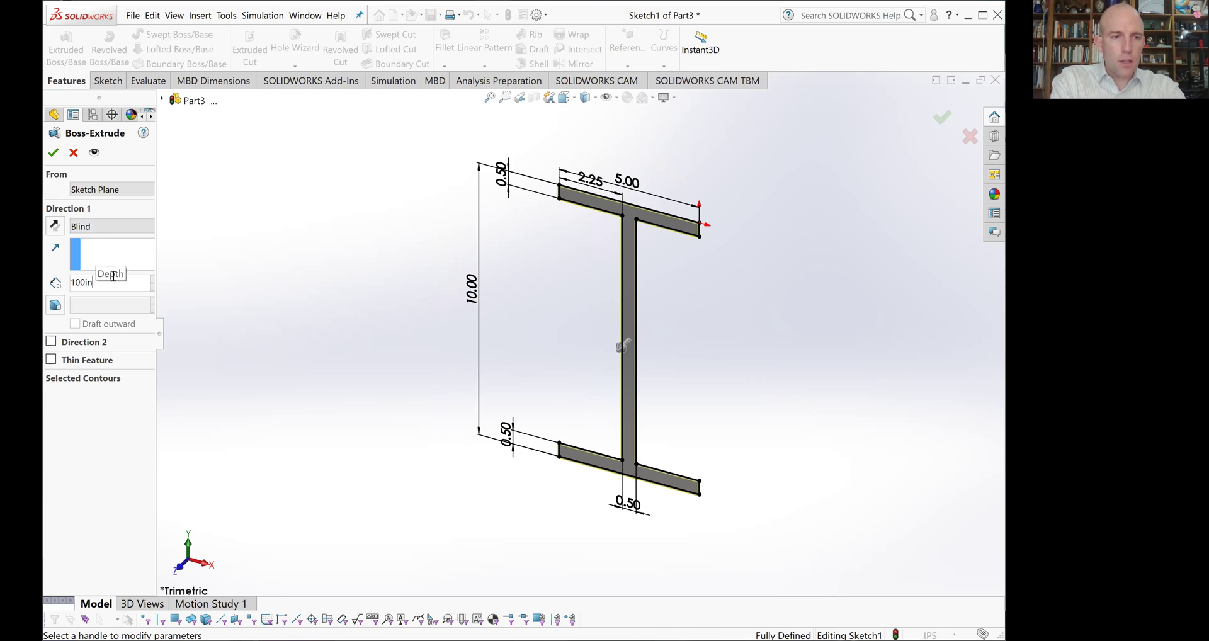
{"action": "key", "text": "Return"}
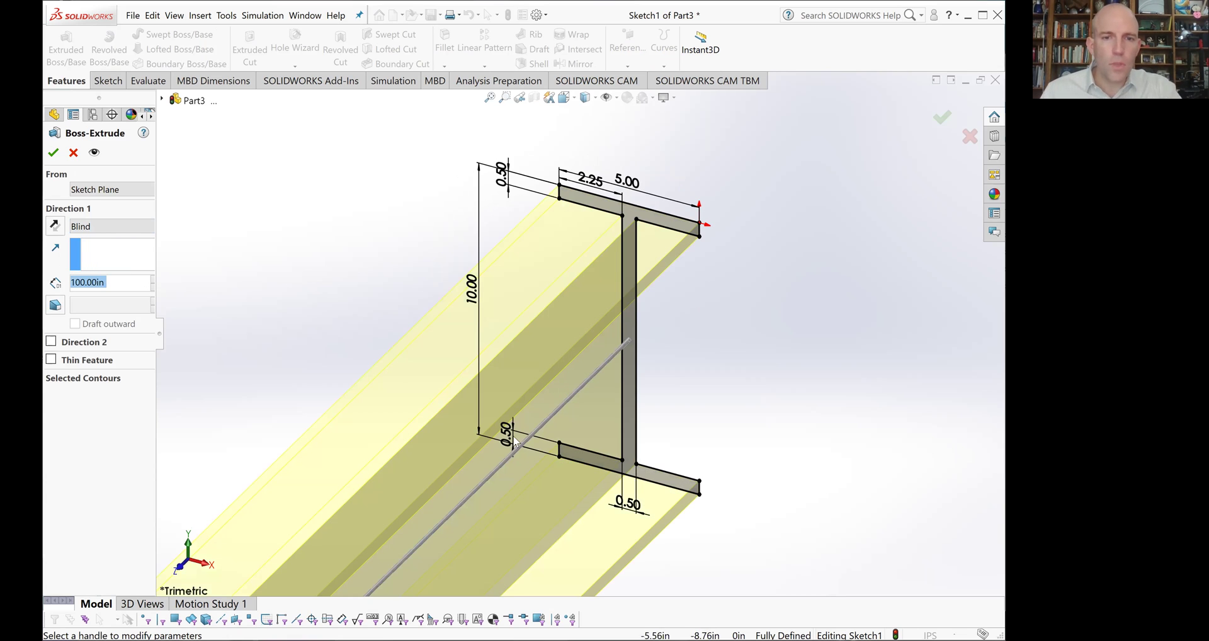
{"action": "scroll", "coordinate": [513, 441], "scroll_direction": "up", "scroll_amount": 6}
{"action": "scroll", "coordinate": [497, 450], "scroll_direction": "down", "scroll_amount": 4}
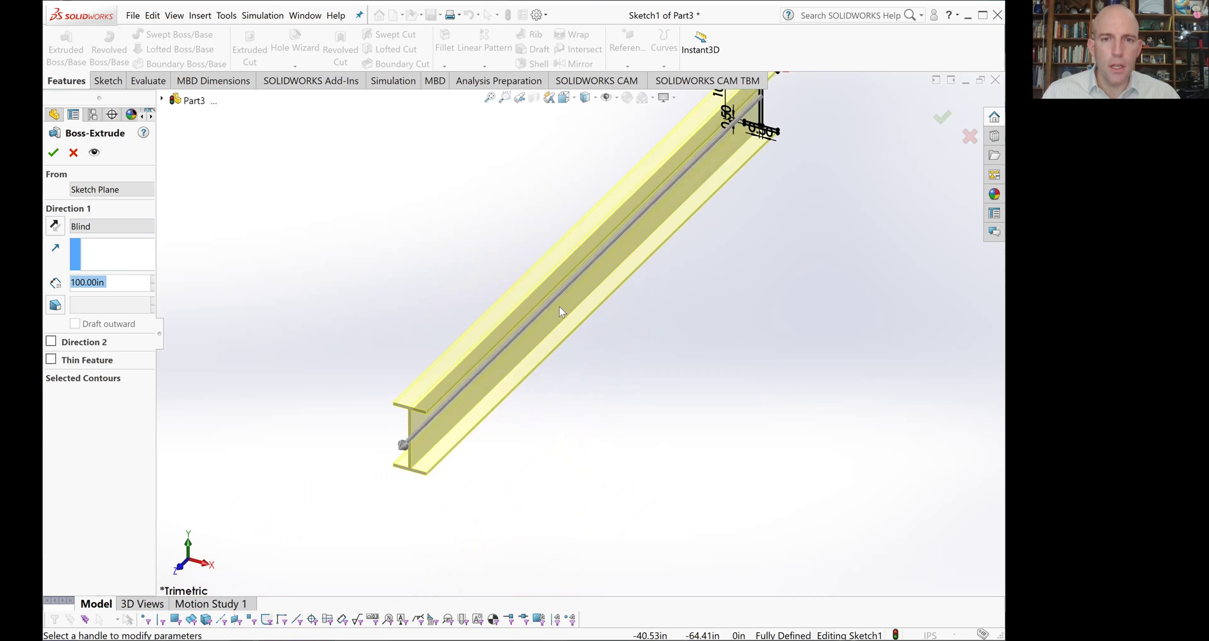
{"action": "scroll", "coordinate": [612, 220], "scroll_direction": "up", "scroll_amount": 2}
{"action": "scroll", "coordinate": [611, 239], "scroll_direction": "down", "scroll_amount": 3}
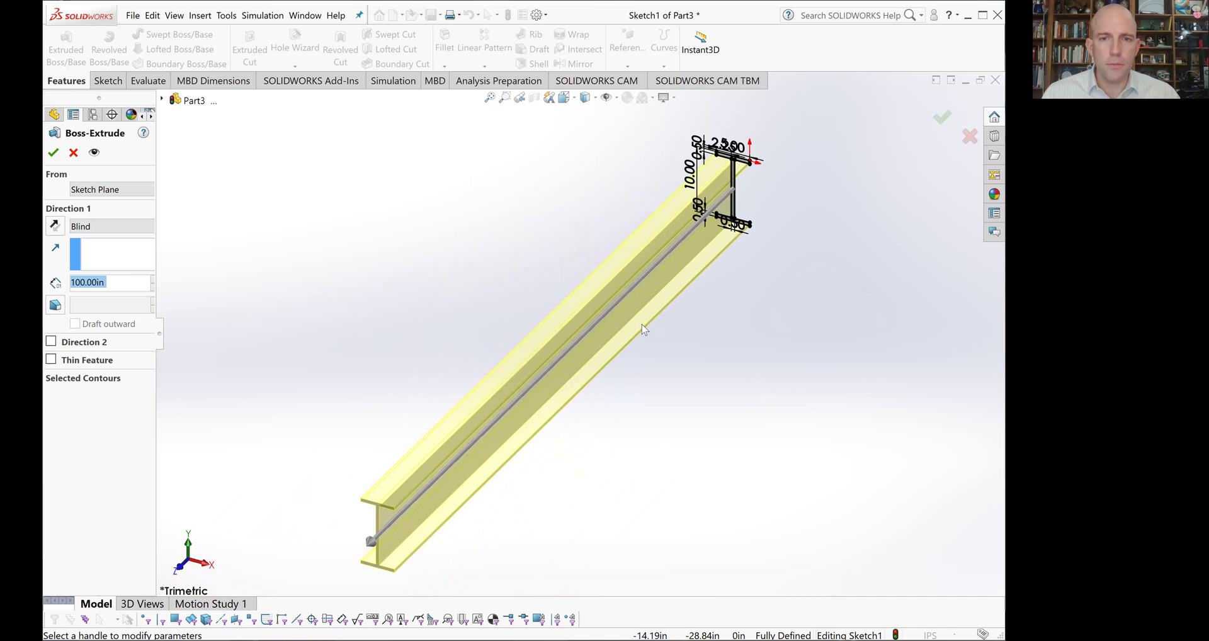
{"action": "scroll", "coordinate": [641, 330], "scroll_direction": "up", "scroll_amount": 1}
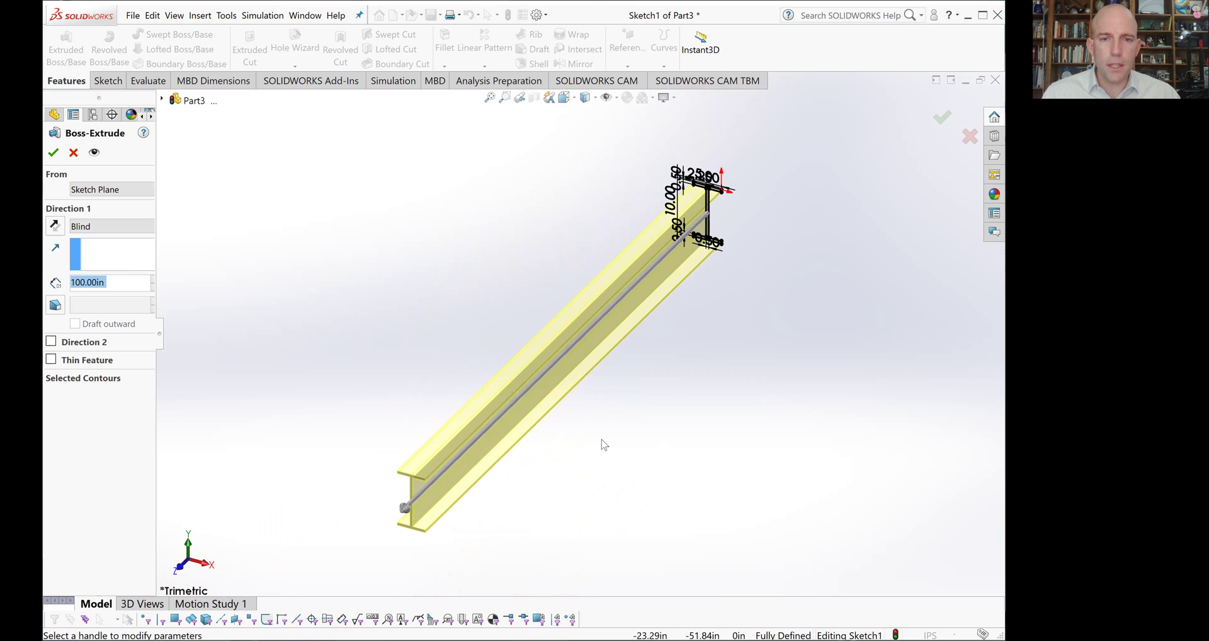
{"action": "mouse_move", "coordinate": [605, 444]}
{"action": "middle_mouse_down"}
{"action": "mouse_move", "coordinate": [641, 368]}
{"action": "mouse_move", "coordinate": [709, 396]}
{"action": "mouse_move", "coordinate": [678, 407]}
{"action": "mouse_move", "coordinate": [599, 377]}
{"action": "mouse_move", "coordinate": [586, 453]}
{"action": "mouse_move", "coordinate": [604, 441]}
{"action": "mouse_move", "coordinate": [599, 460]}
{"action": "middle_mouse_up"}
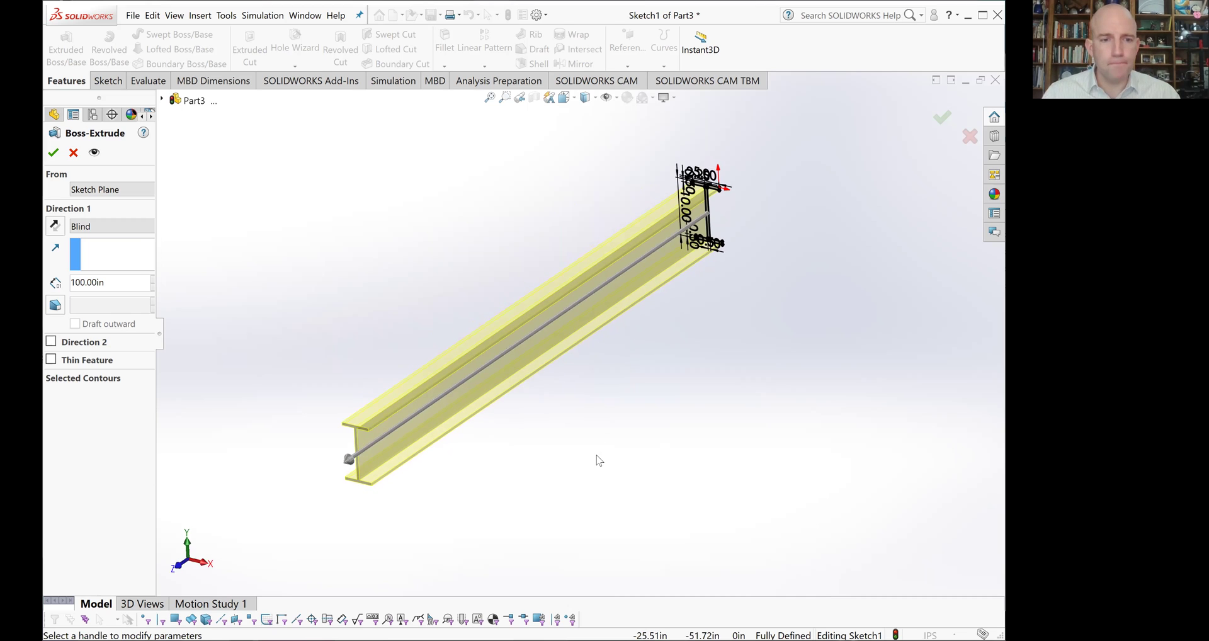
{"action": "left_click", "coordinate": [52, 153]}
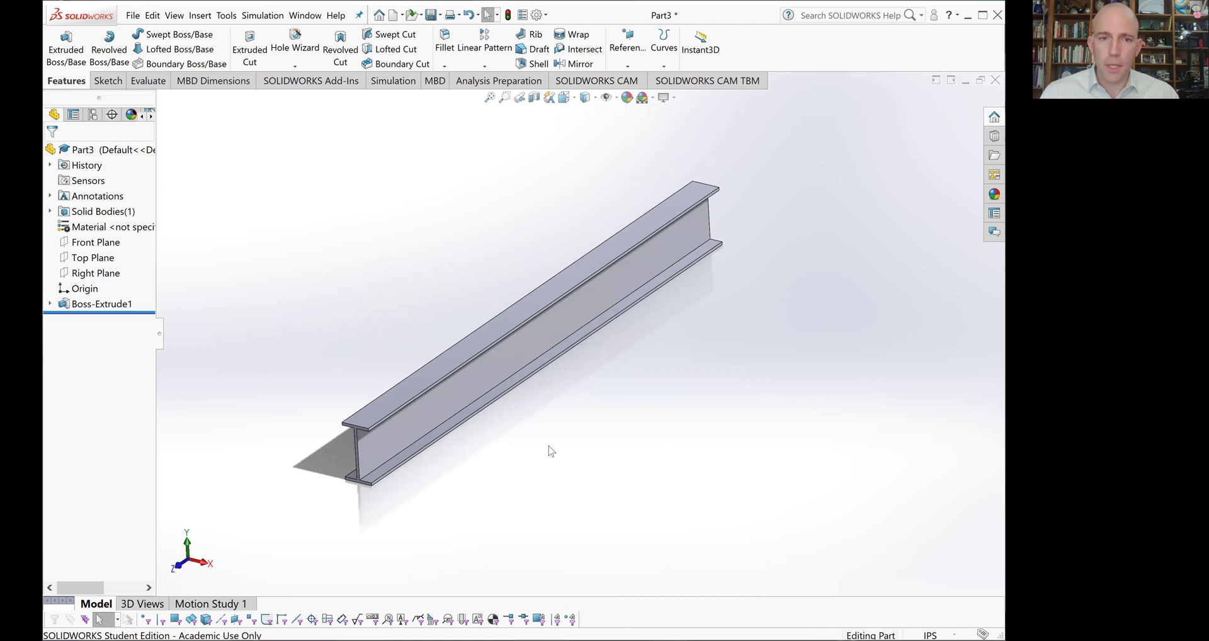
Start a new sketch on the upper flange's top face, viewed normal to it near the origin end
{"action": "left_click", "coordinate": [667, 213]}
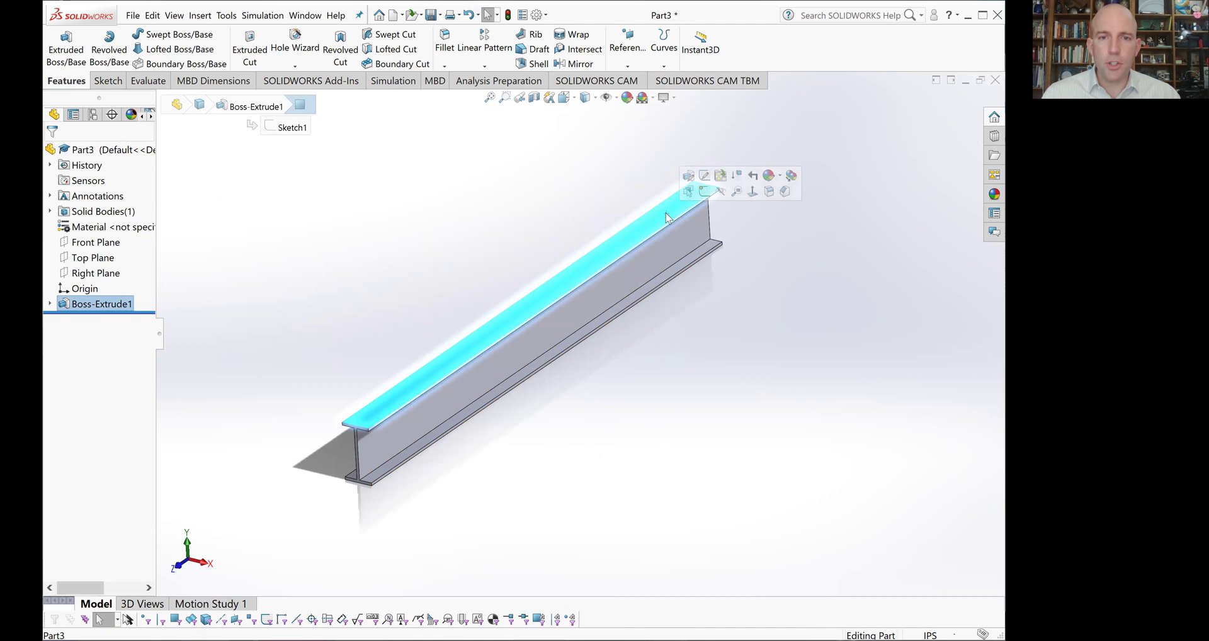
{"action": "left_click", "coordinate": [754, 192]}
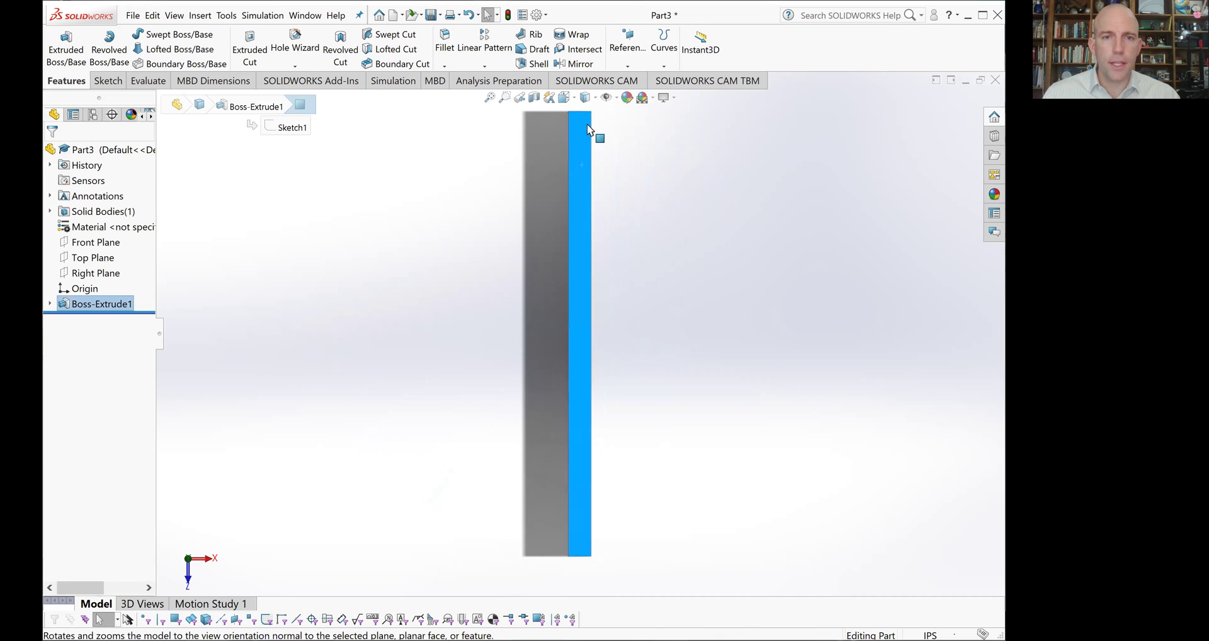
{"action": "scroll", "coordinate": [589, 130], "scroll_direction": "down", "scroll_amount": 10}
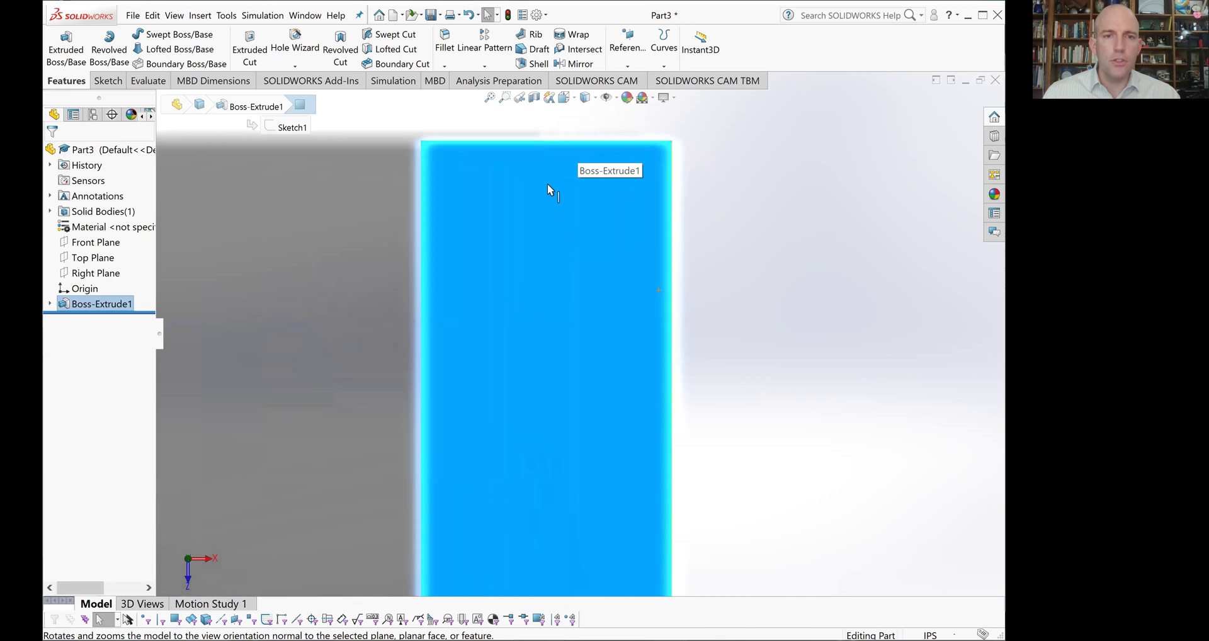
{"action": "left_click", "coordinate": [108, 81]}
{"action": "left_click", "coordinate": [53, 49]}
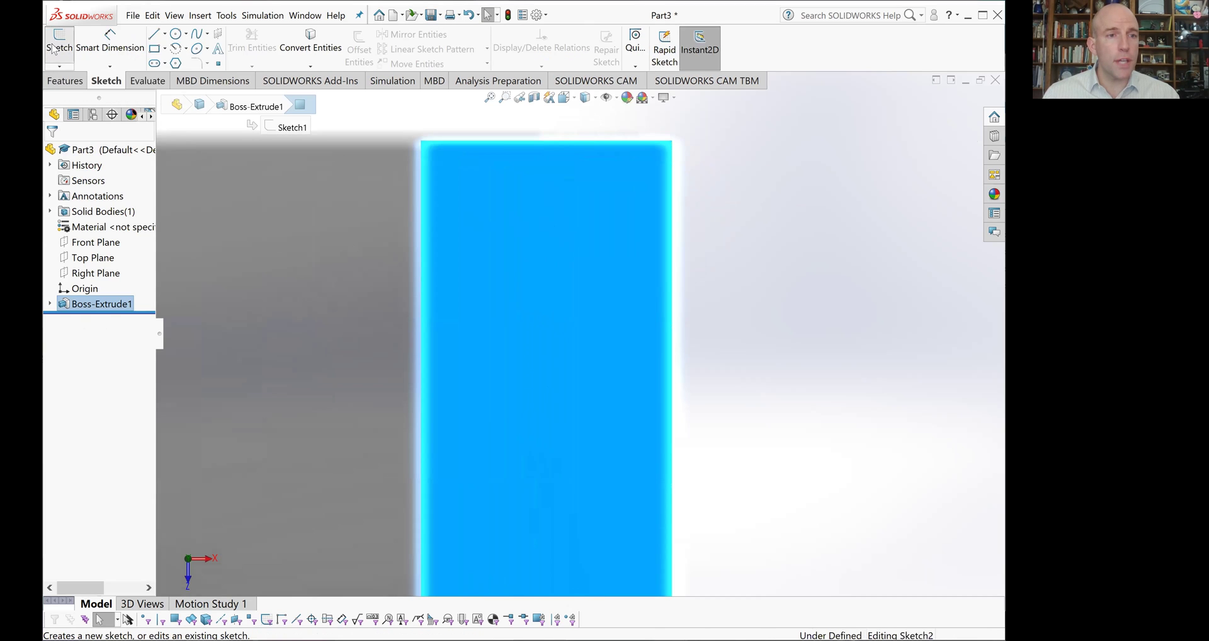
Sketch two circles, about 0.77 in and 0.86 in in diameter, side by side near the flange's origin end
{"action": "left_click", "coordinate": [176, 34]}
{"action": "left_click_drag", "start_coordinate": [468, 213], "coordinate": [487, 213]}
{"action": "mouse_move", "coordinate": [616, 193]}
{"action": "left_mouse_down"}
{"action": "mouse_move", "coordinate": [630, 211]}
{"action": "mouse_move", "coordinate": [696, 233]}
{"action": "left_mouse_up"}
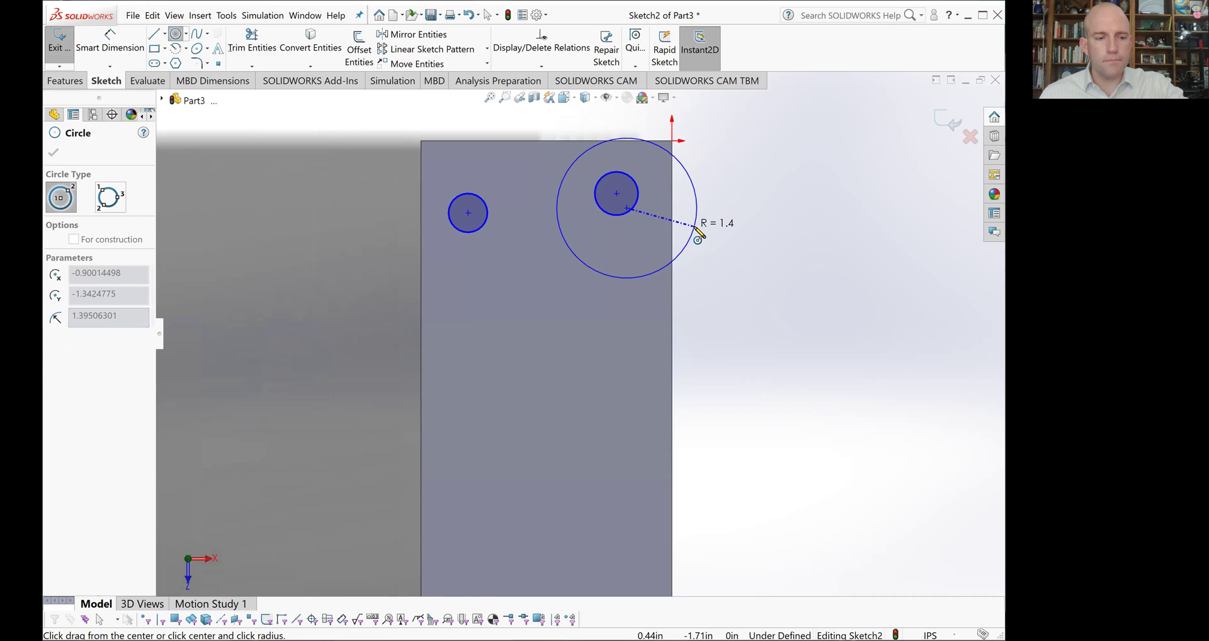
{"action": "key", "text": "Escape"}
Dimension both circles on the flange with a diameter of 0.5 in
{"action": "left_click", "coordinate": [108, 50]}
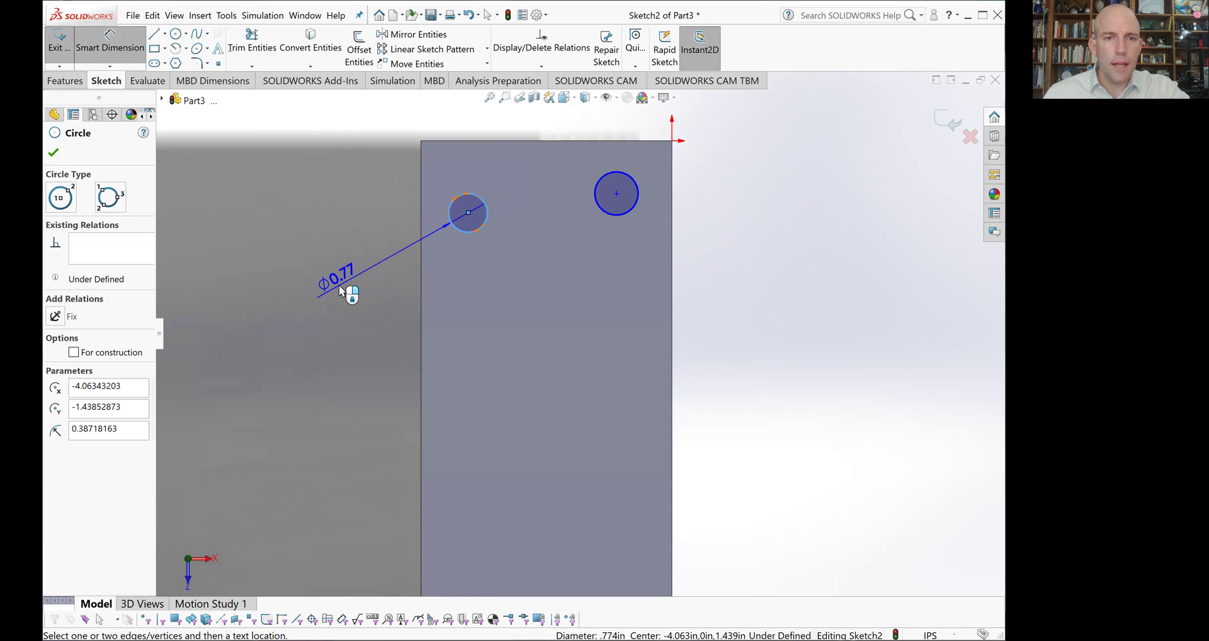
{"action": "left_click", "coordinate": [340, 291]}
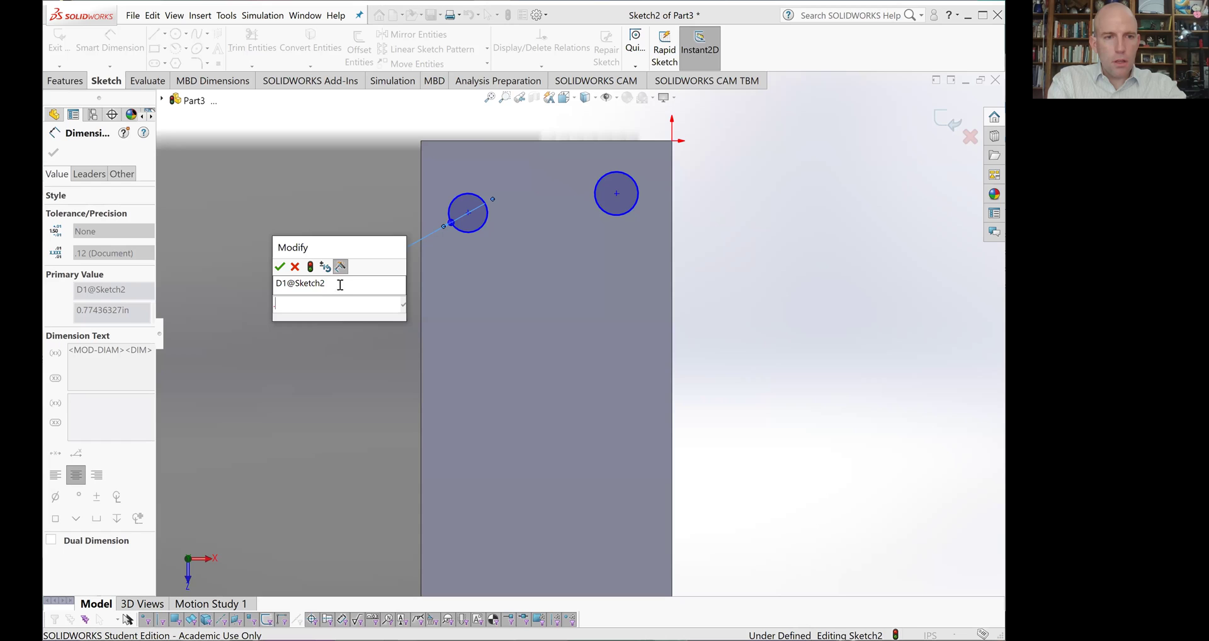
{"action": "type", "text": "0.5"}
{"action": "key", "text": "Return"}
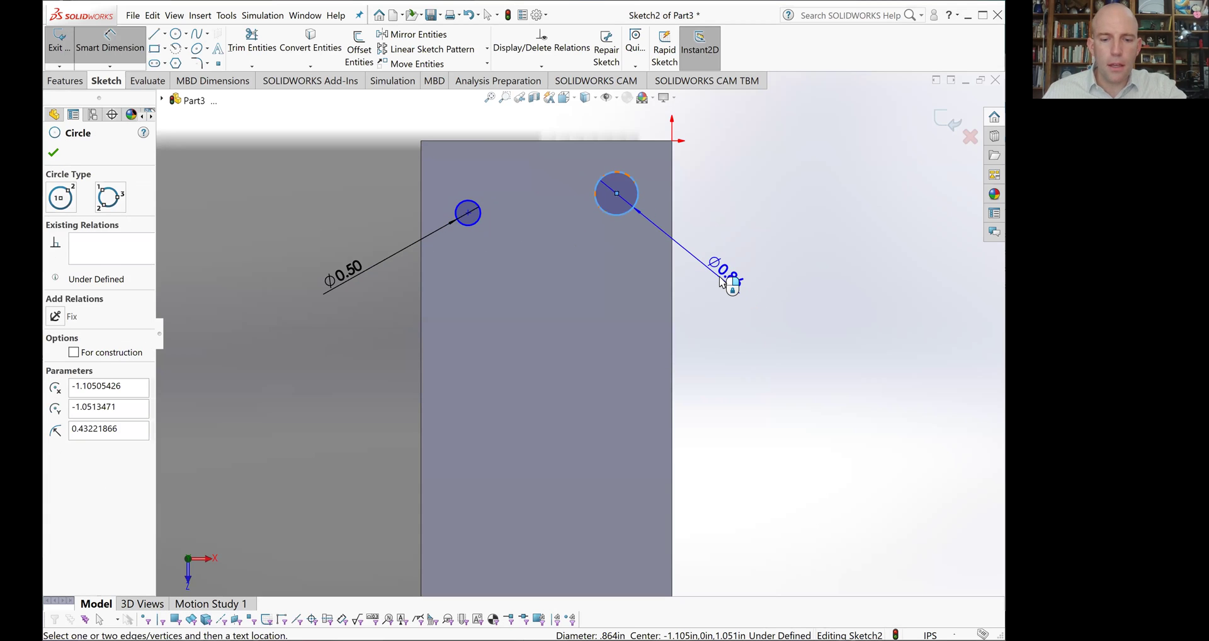
{"action": "left_click", "coordinate": [723, 281]}
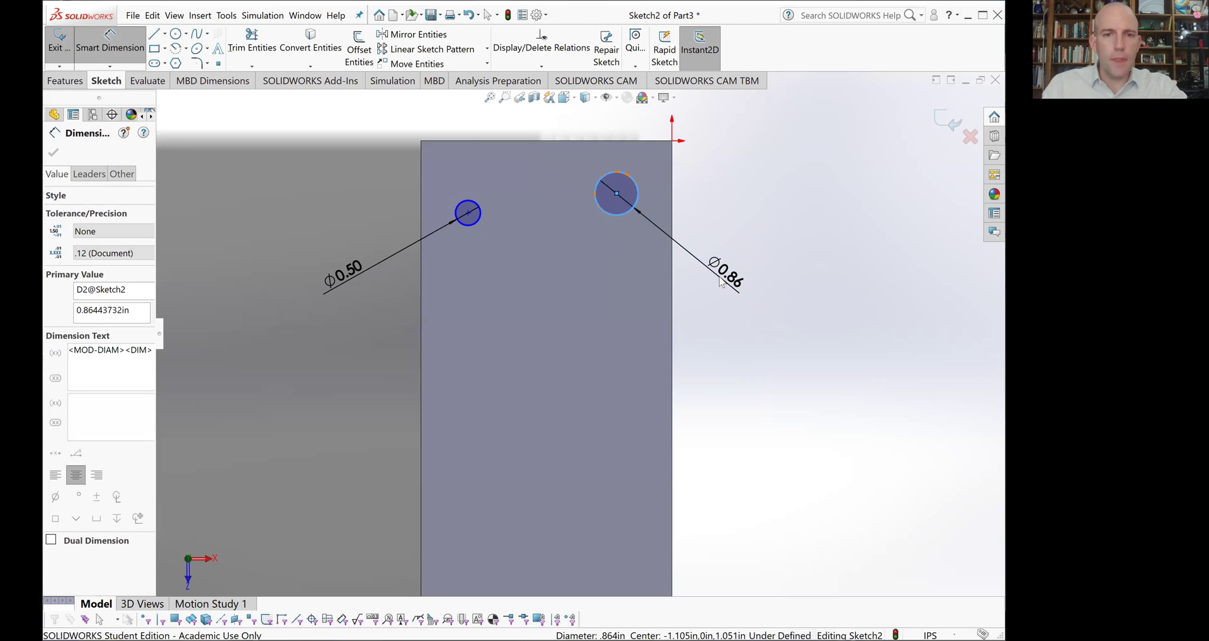
{"action": "type", "text": "0.5"}
{"action": "key", "text": "Return"}
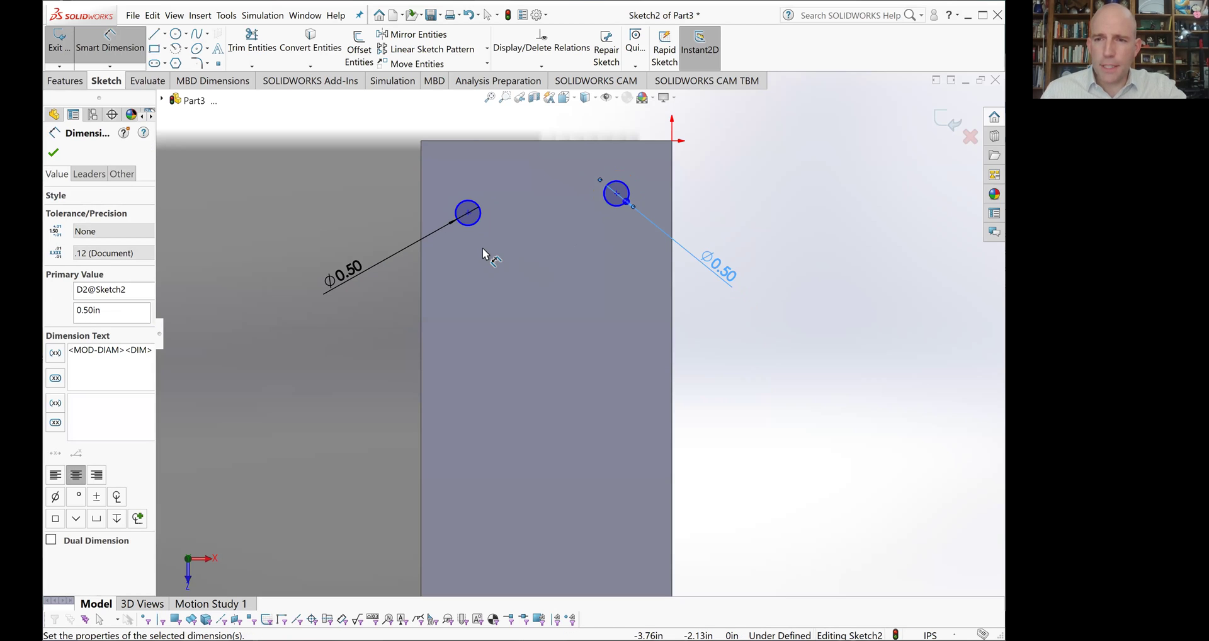
Dimension the left circle's centre 1 in from the flange's end edge
{"action": "left_click", "coordinate": [467, 212]}
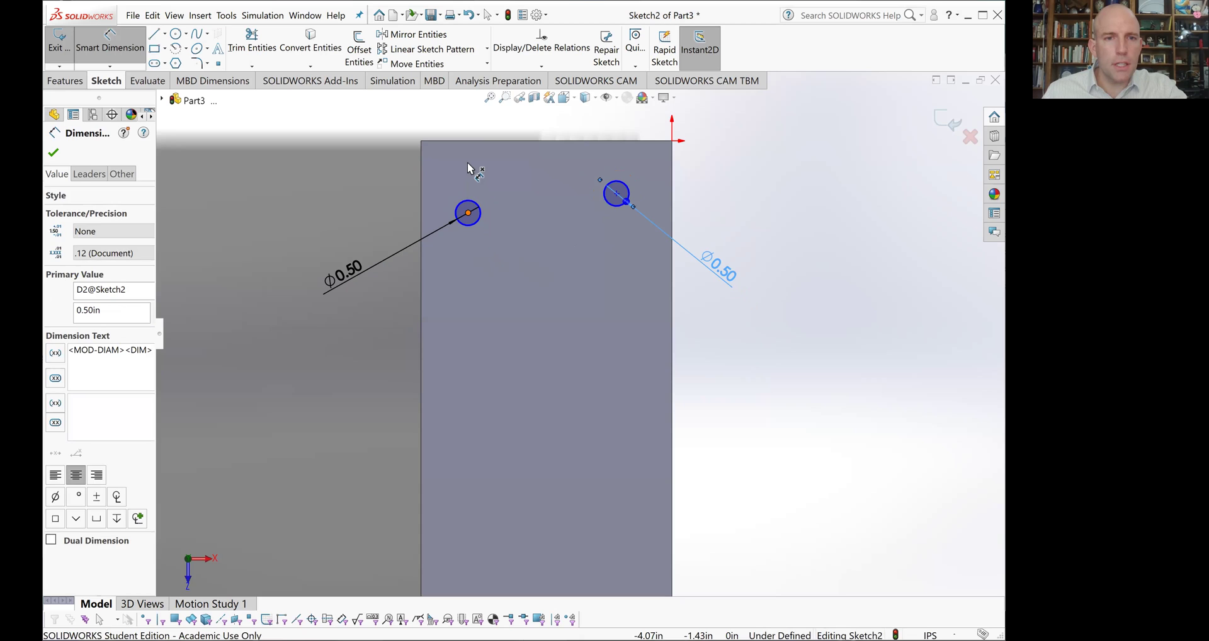
{"action": "left_click", "coordinate": [466, 144]}
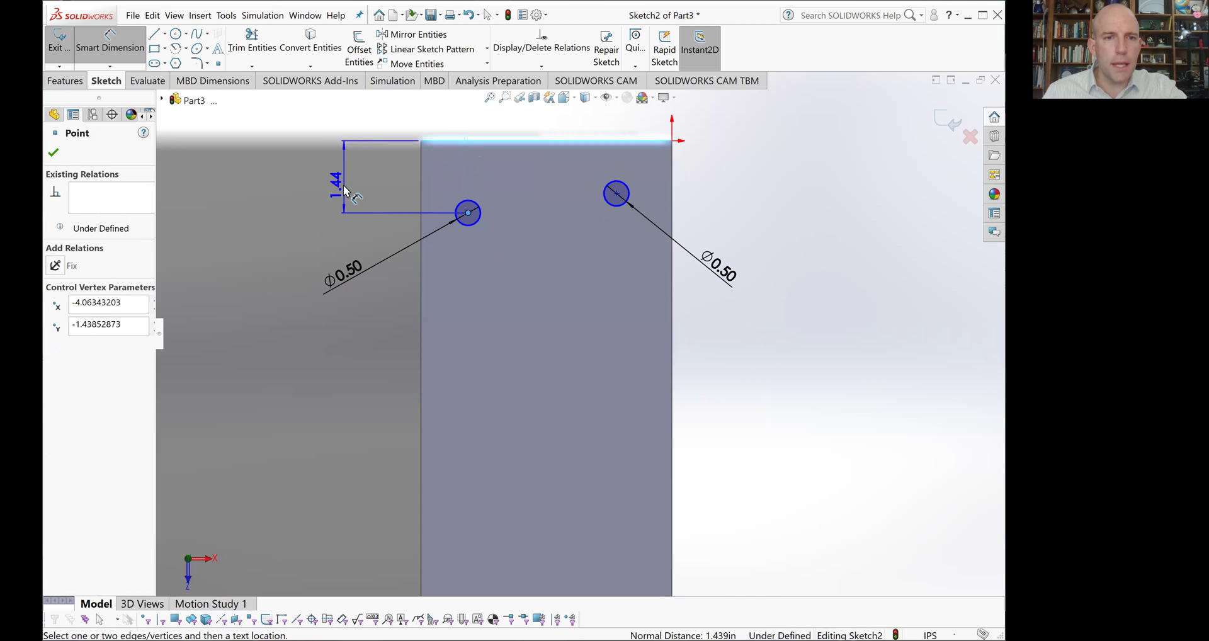
{"action": "left_click", "coordinate": [340, 189]}
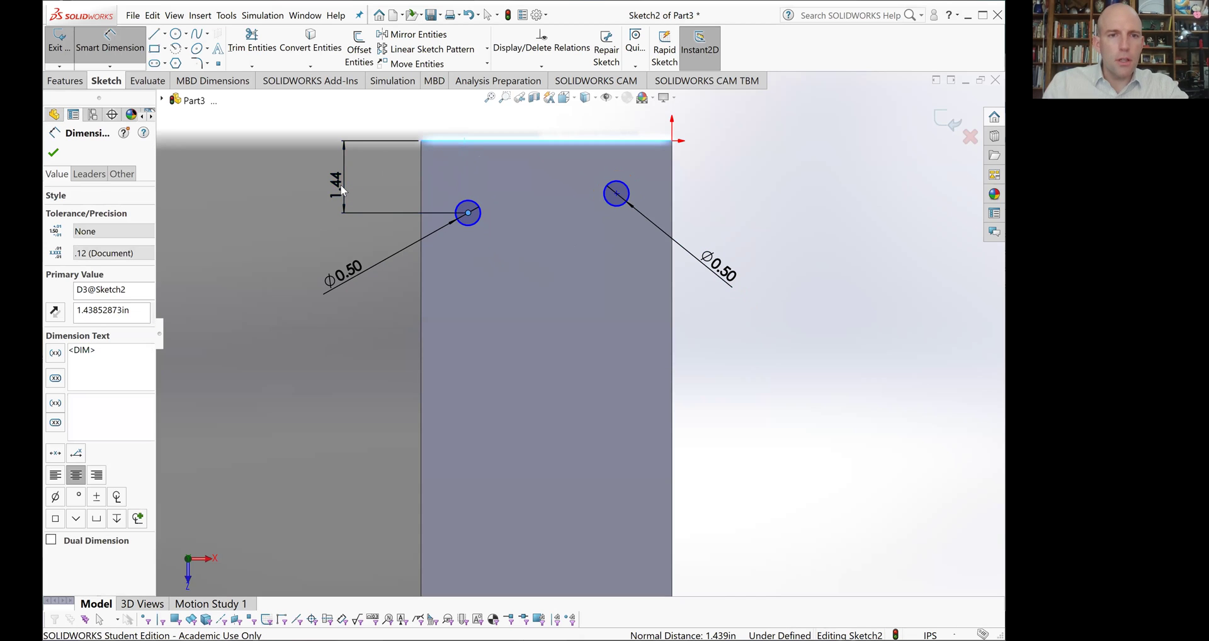
{"action": "type", "text": "1"}
{"action": "key", "text": "Return"}
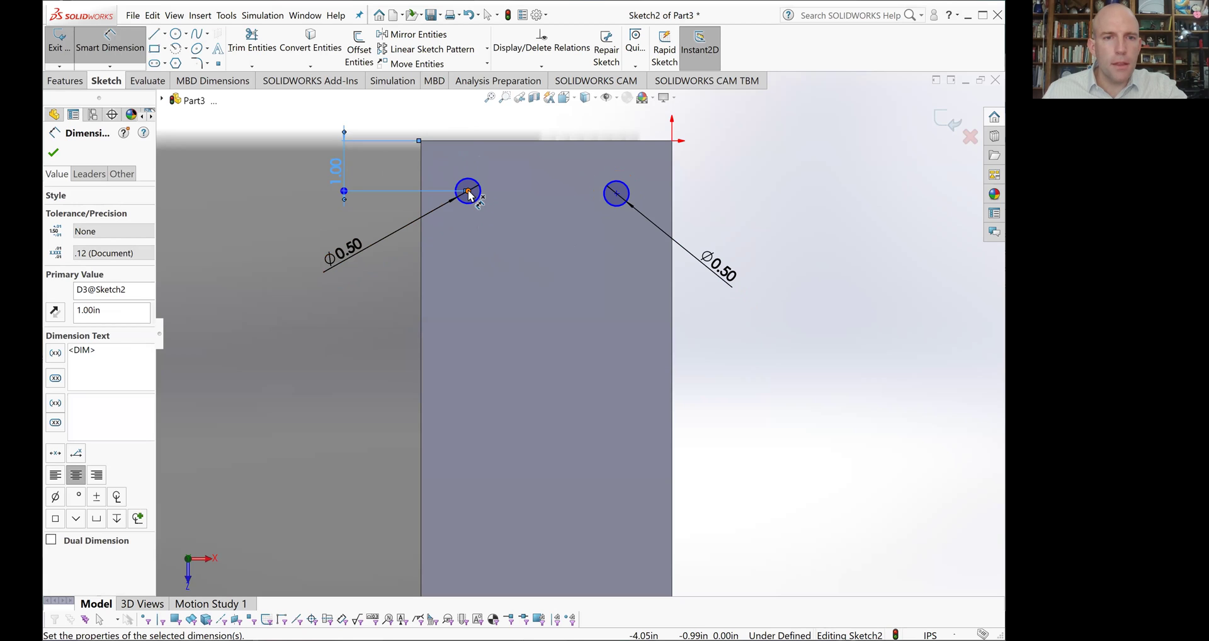
Dimension the left circle's centre 0.5 in from the flange's left side edge, placed above the face
{"action": "left_click", "coordinate": [422, 179]}
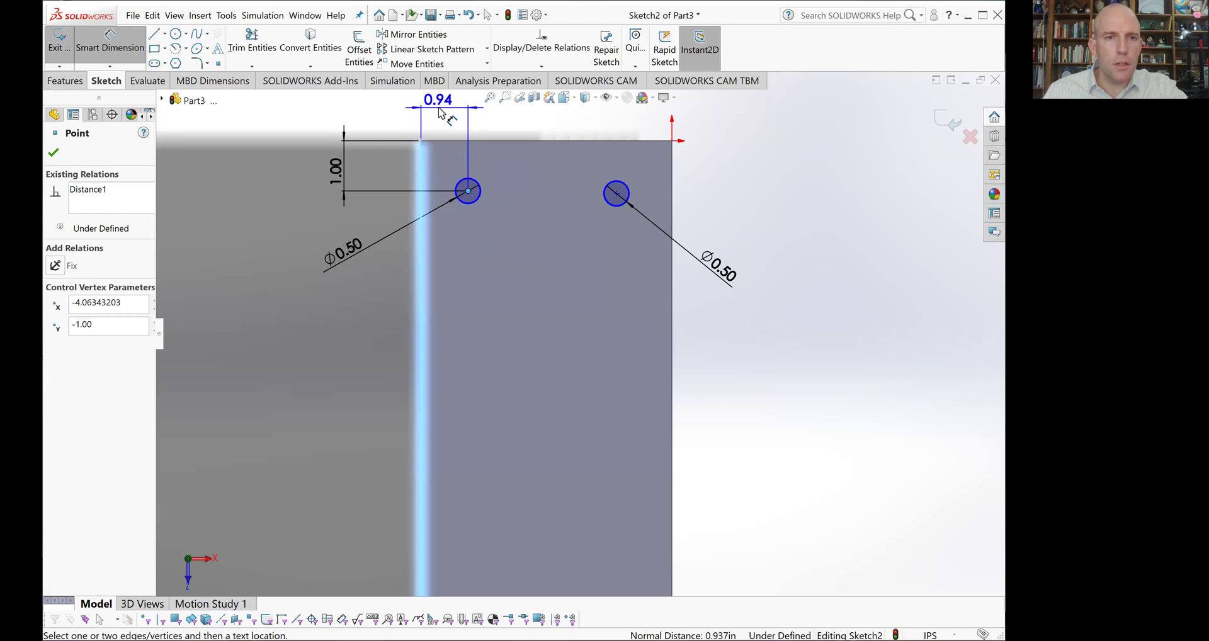
{"action": "left_click", "coordinate": [437, 114]}
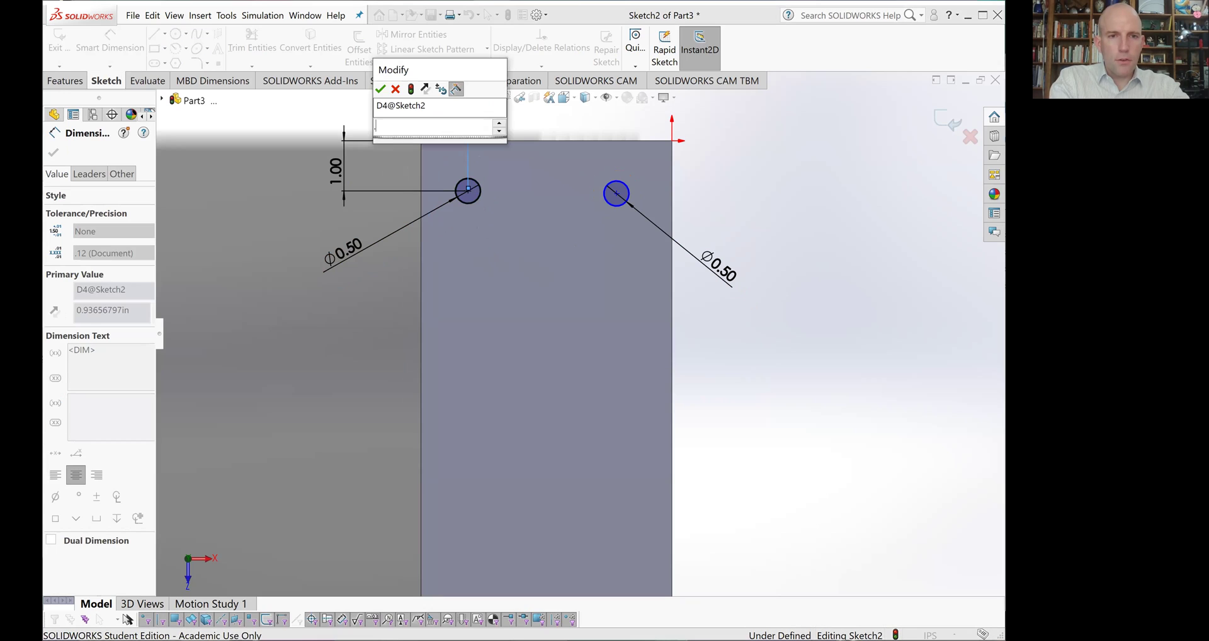
{"action": "type", "text": ".5"}
{"action": "key", "text": "Return"}
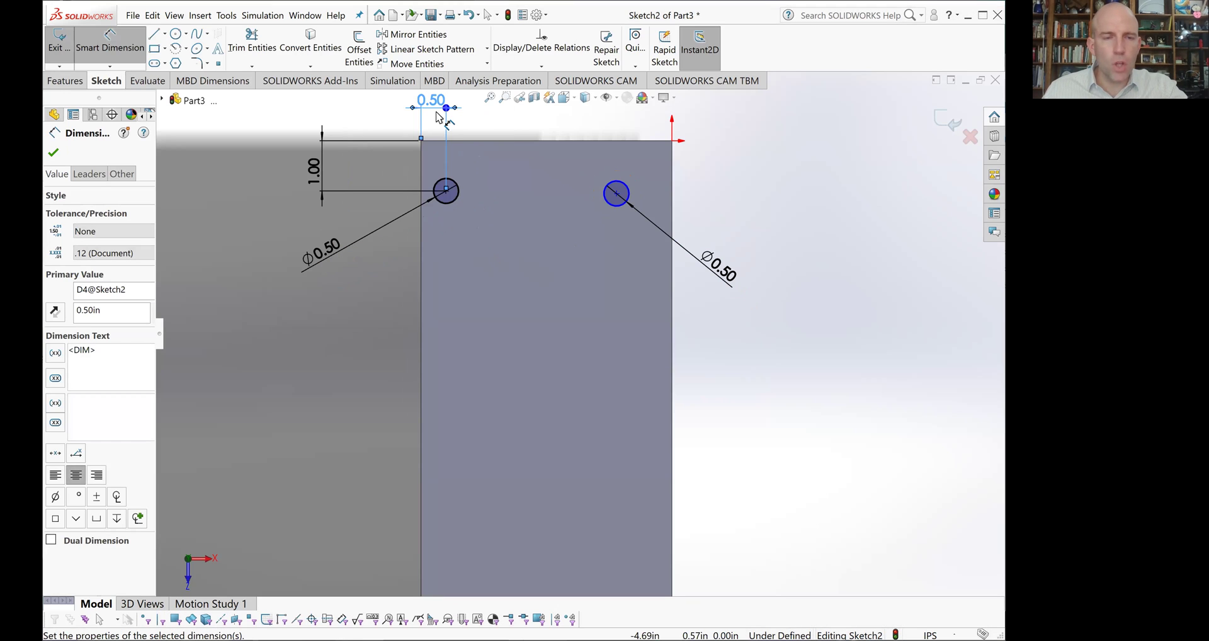
{"action": "key", "text": "Escape"}
Change the left circle's distance from the flange's left side edge to 1 in
{"action": "left_click", "coordinate": [438, 105]}
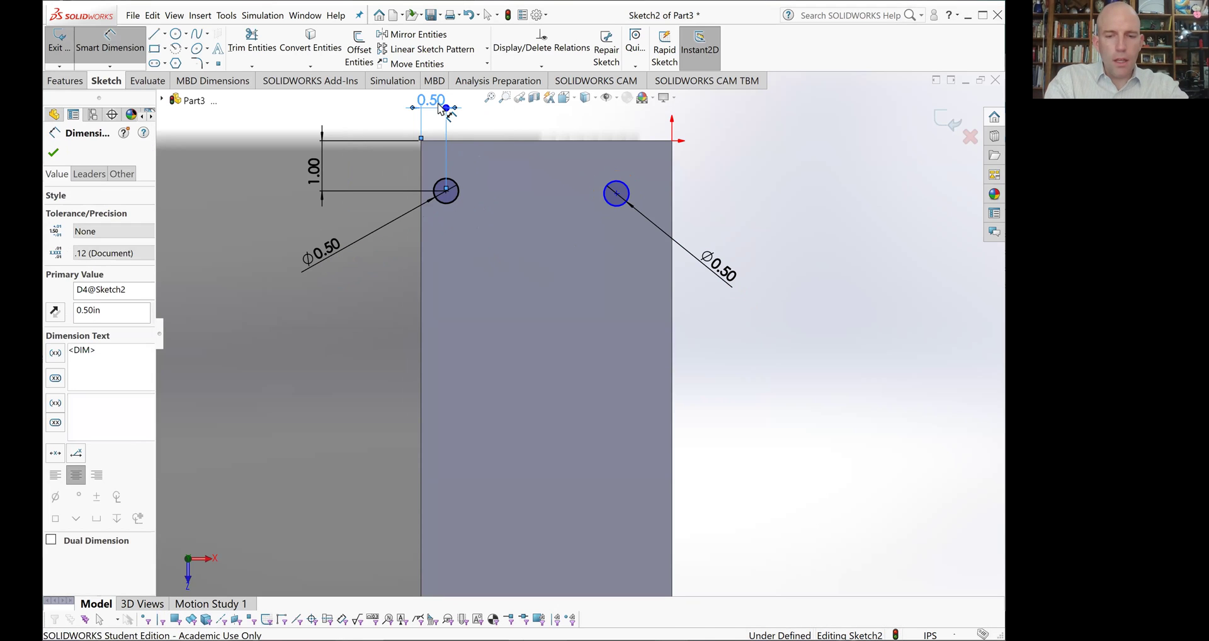
{"action": "double_click", "coordinate": [439, 103]}
{"action": "type", "text": "1"}
{"action": "key", "text": "Return"}
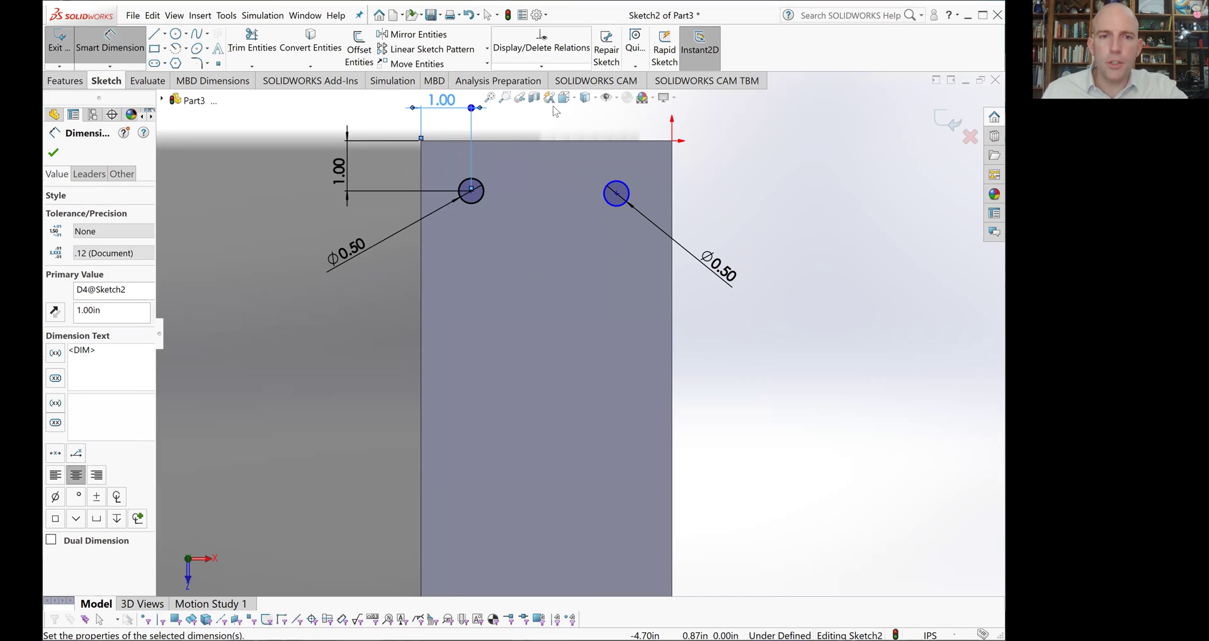
Dimension the right circle's centre 1 in from the flange's right side edge
{"action": "left_click", "coordinate": [617, 193]}
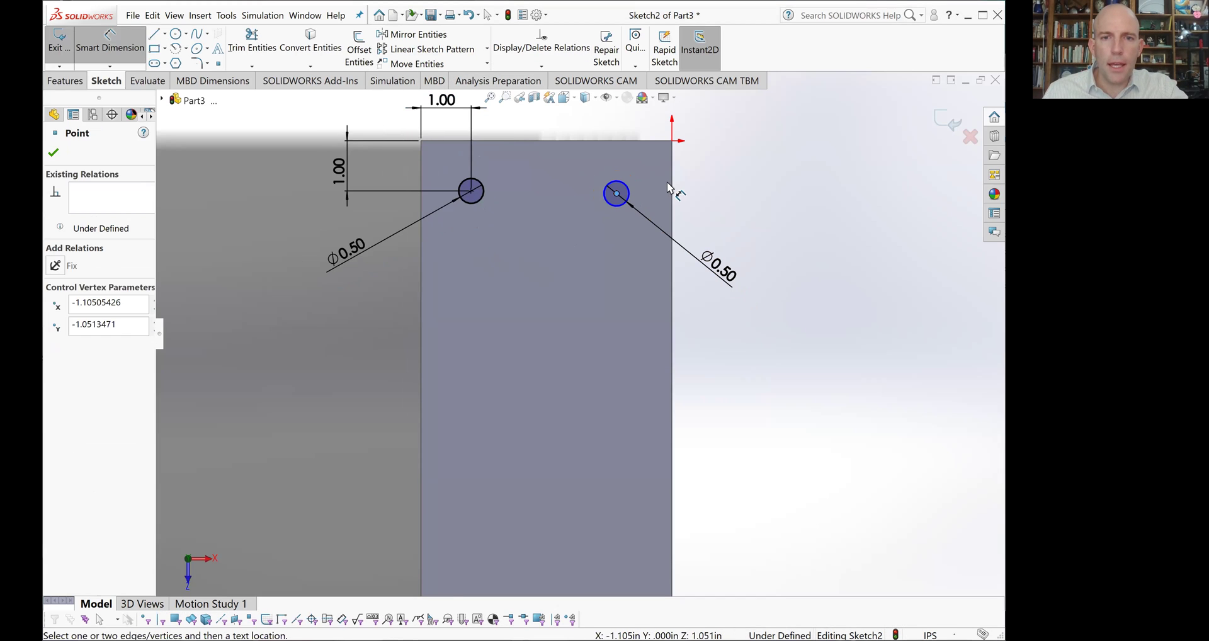
{"action": "left_click", "coordinate": [671, 189]}
{"action": "left_click", "coordinate": [699, 128]}
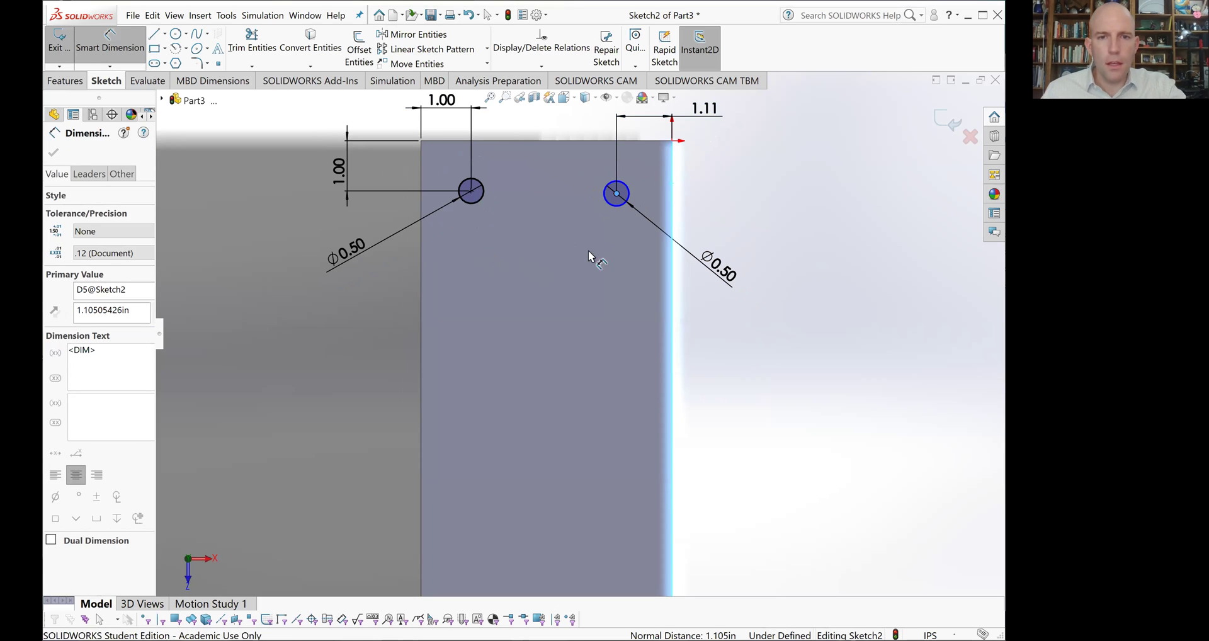
{"action": "type", "text": "1"}
{"action": "key", "text": "Return"}
{"action": "key", "text": "Escape"}
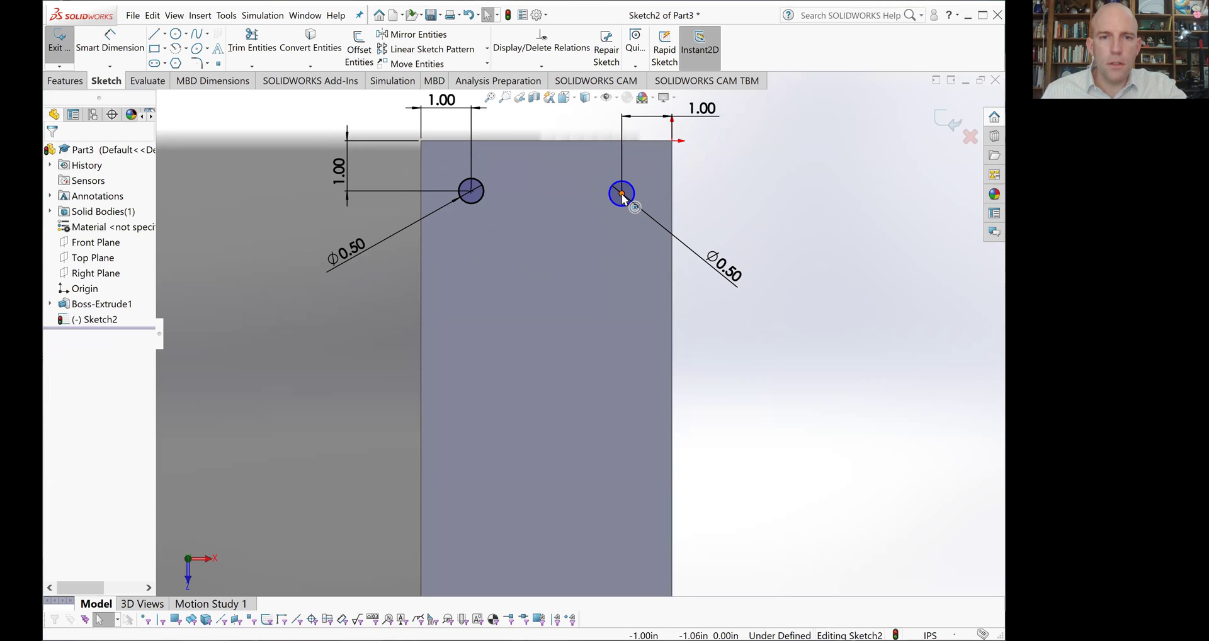
Add a horizontal relation between the centres of the two circles
{"action": "left_click", "coordinate": [471, 191]}
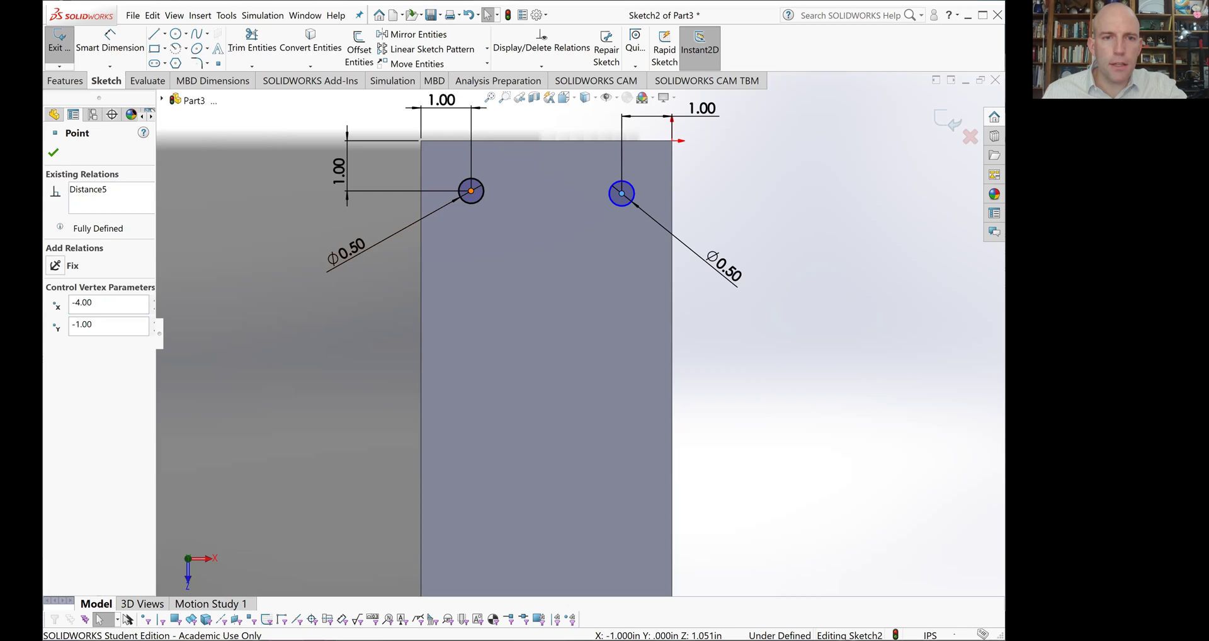
{"action": "left_click", "coordinate": [621, 194], "text": "ctrl"}
{"action": "left_click", "coordinate": [491, 158]}
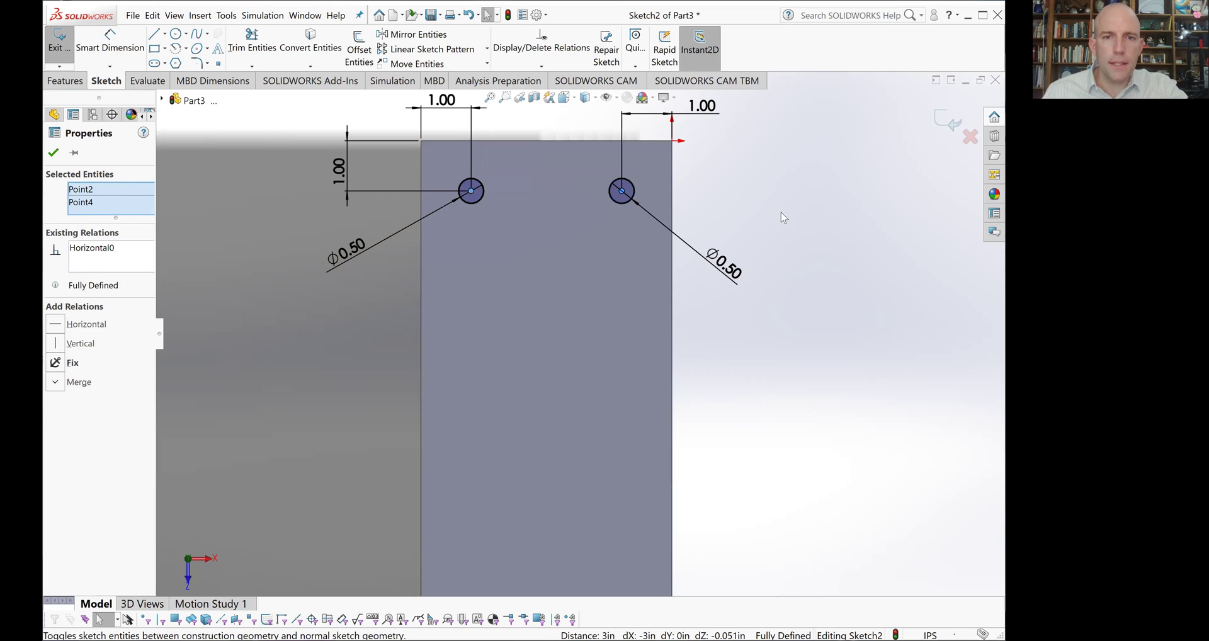
{"action": "left_click", "coordinate": [819, 217]}
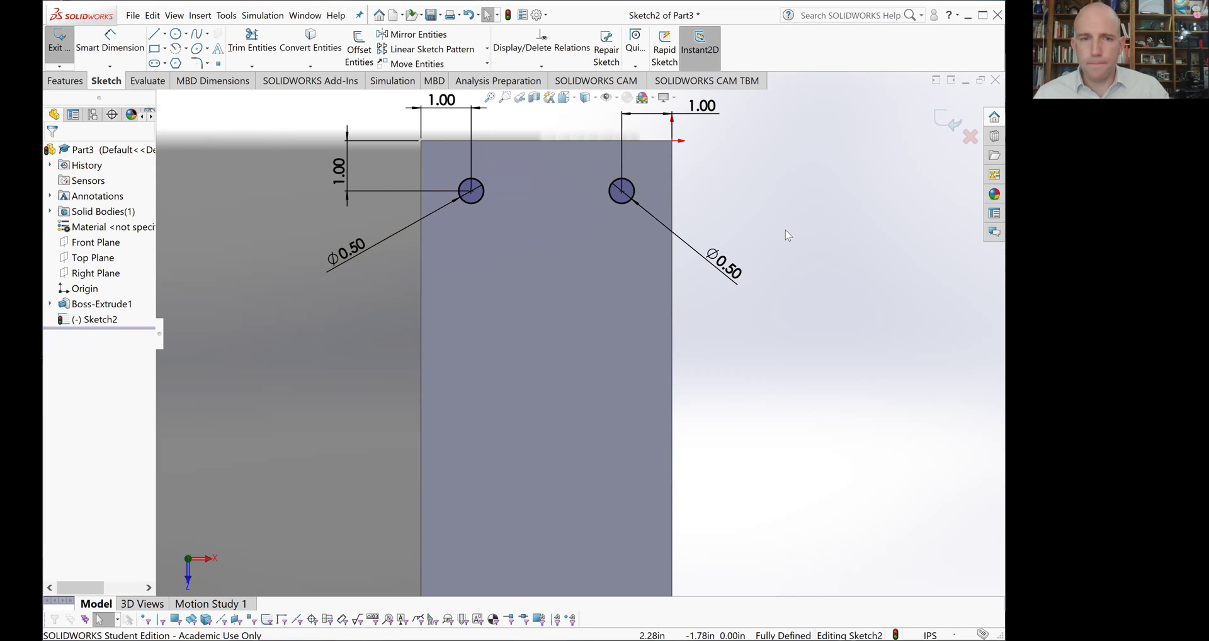
Cut-extrude the two flange circles with the Through All end condition
{"action": "left_click", "coordinate": [67, 82]}
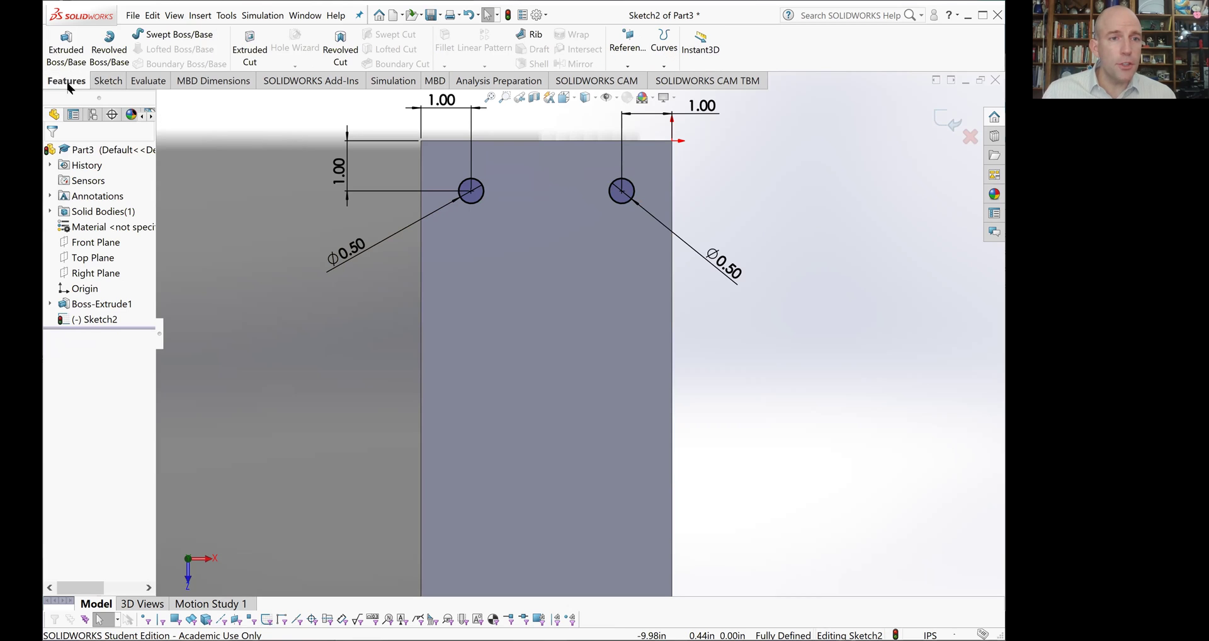
{"action": "left_click", "coordinate": [239, 47]}
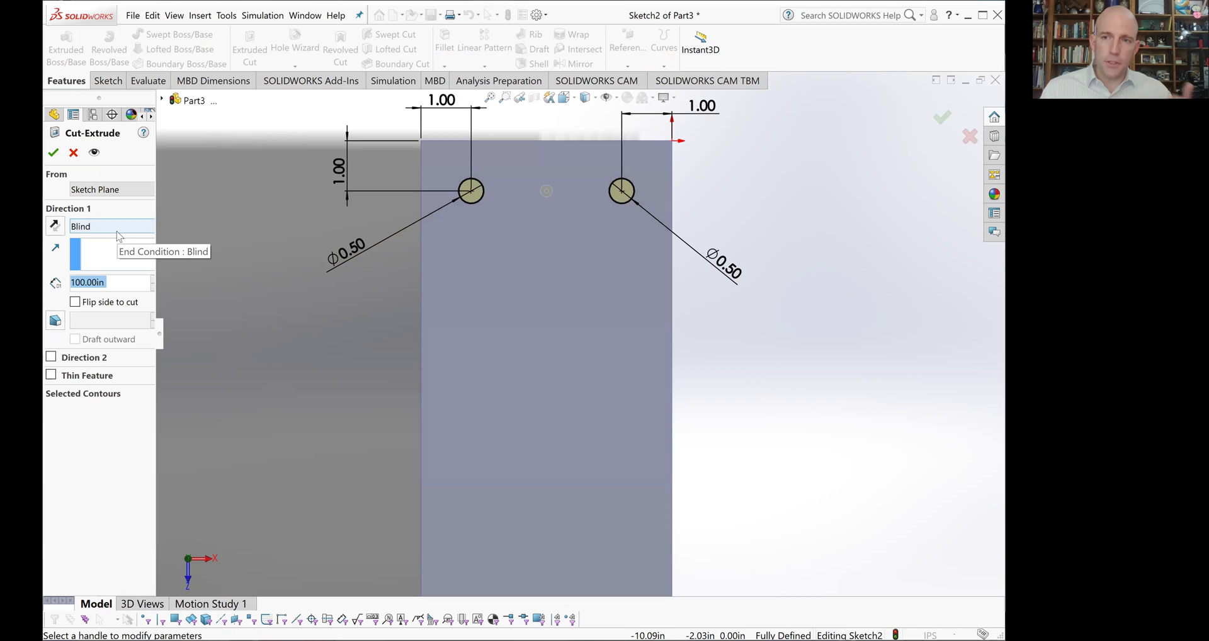
{"action": "left_click", "coordinate": [118, 230]}
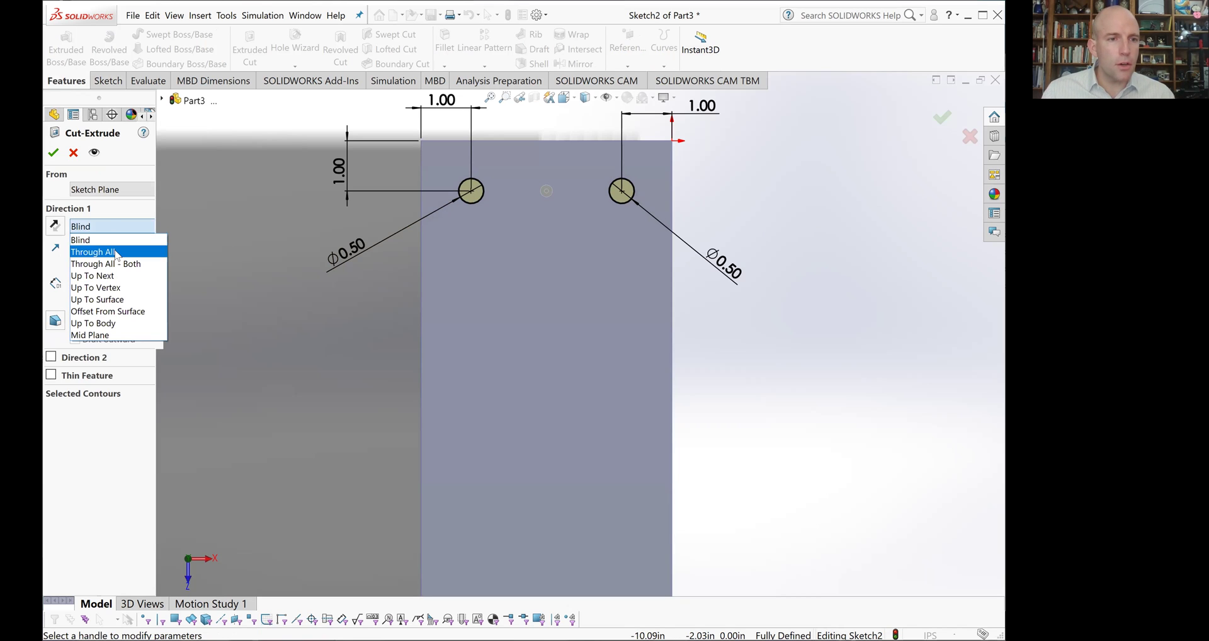
{"action": "left_click", "coordinate": [117, 252]}
{"action": "left_click", "coordinate": [53, 153]}
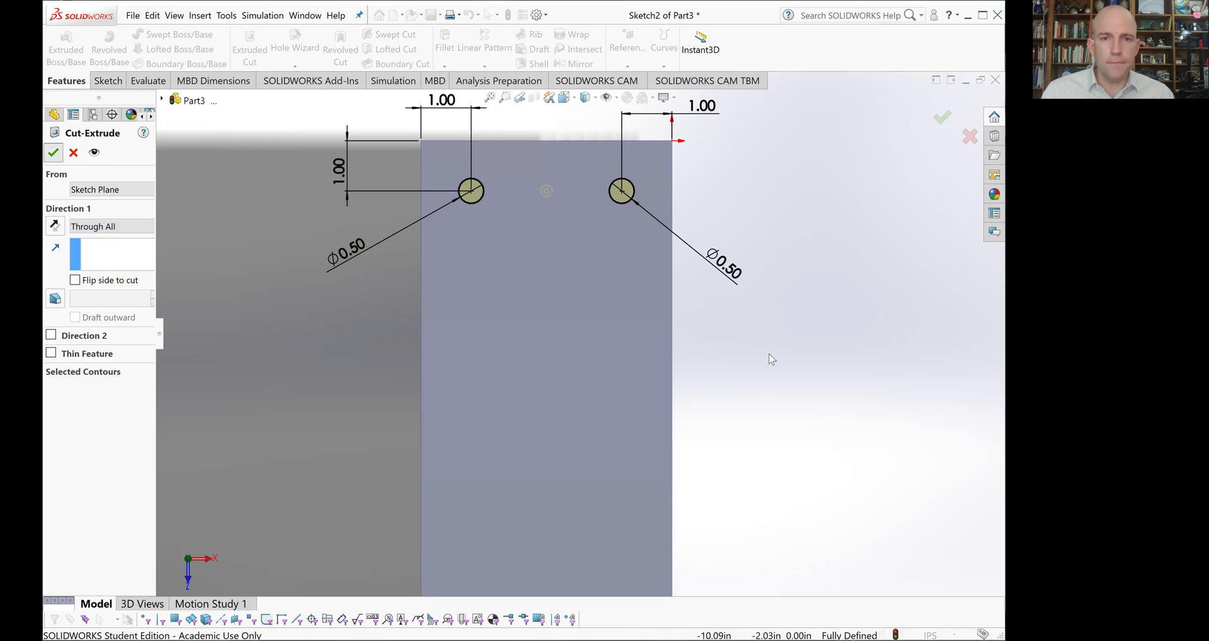
Set up a linear pattern of the hole cut running along the flange's long side edge
{"action": "key", "text": "f"}
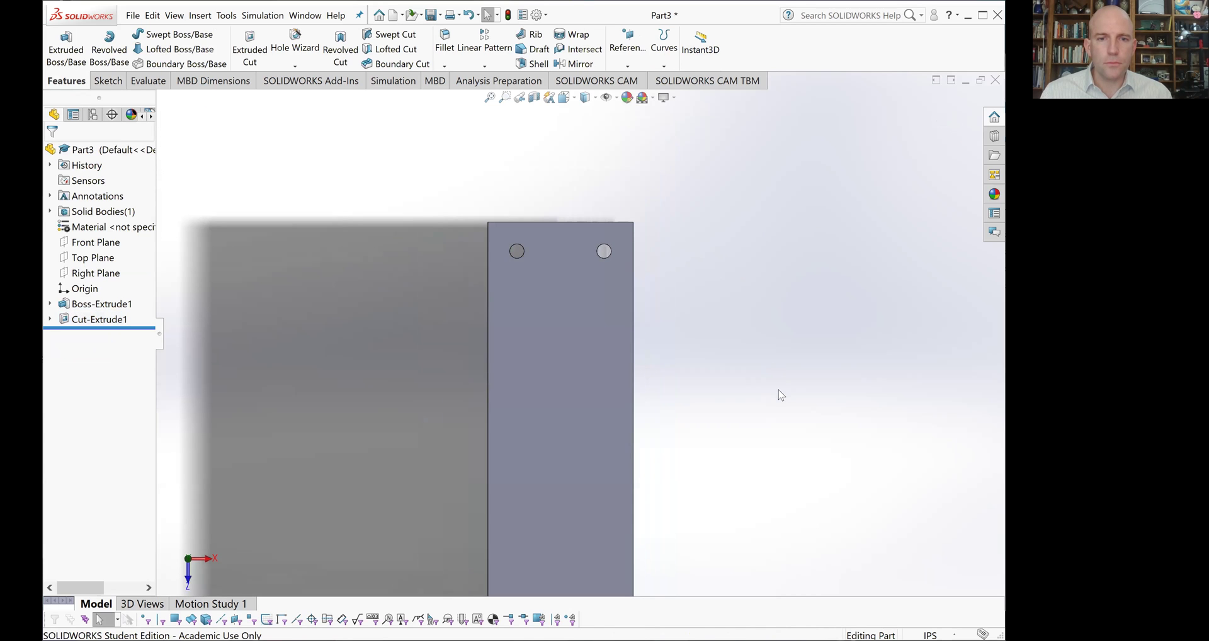
{"action": "middle_click_drag", "start_coordinate": [780, 396], "coordinate": [743, 428]}
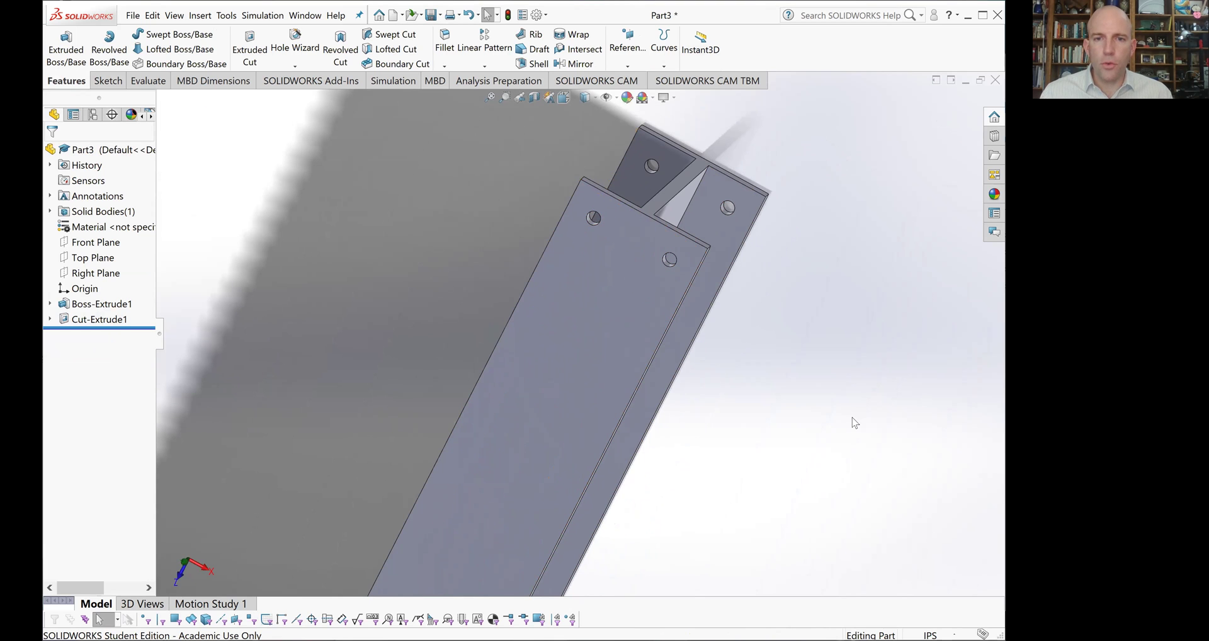
{"action": "middle_click_drag", "start_coordinate": [841, 392], "coordinate": [849, 340]}
{"action": "scroll", "coordinate": [848, 339], "scroll_direction": "up", "scroll_amount": 3}
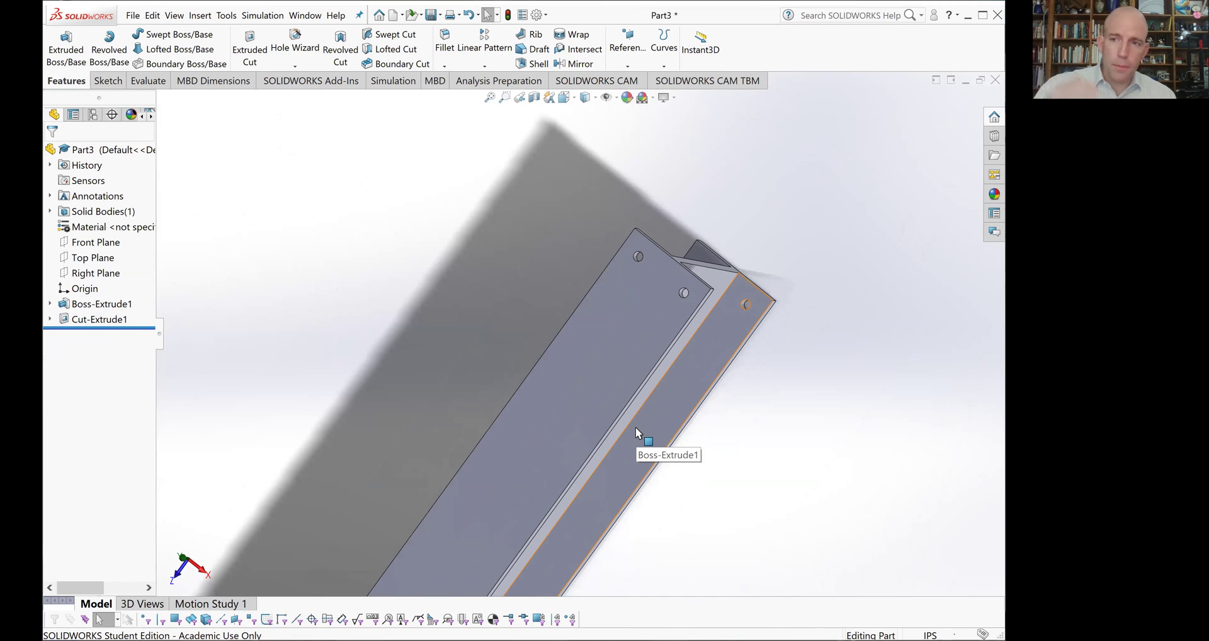
{"action": "middle_click_drag", "start_coordinate": [712, 337], "coordinate": [379, 213]}
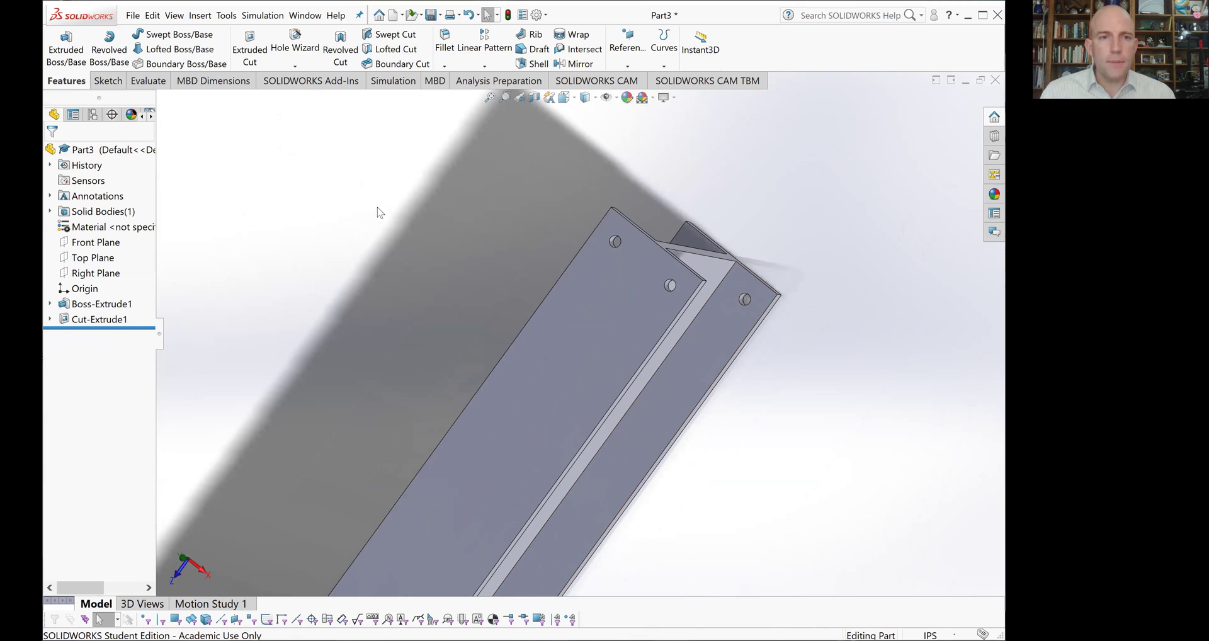
{"action": "left_click", "coordinate": [82, 322]}
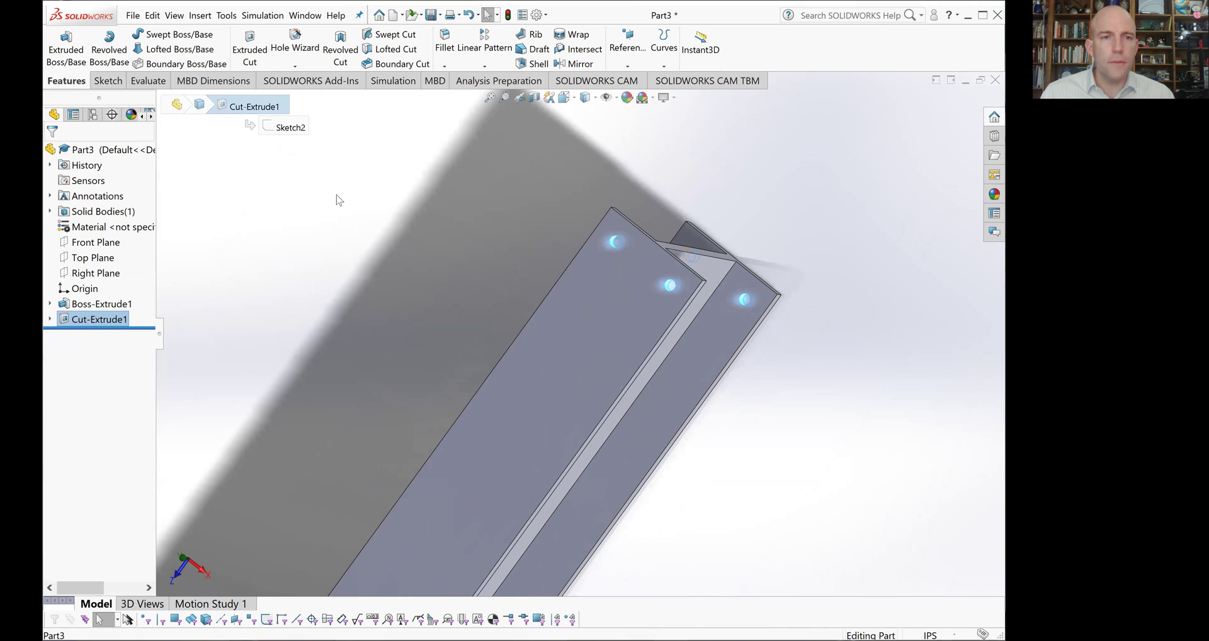
{"action": "left_click", "coordinate": [481, 50]}
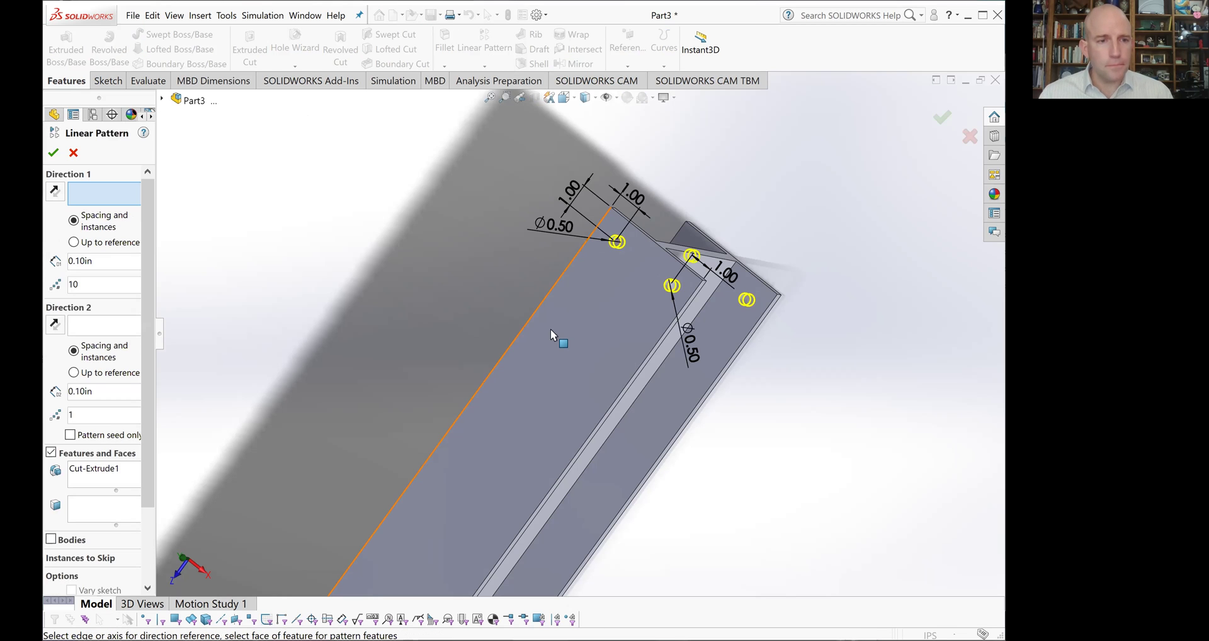
{"action": "left_click", "coordinate": [517, 343]}
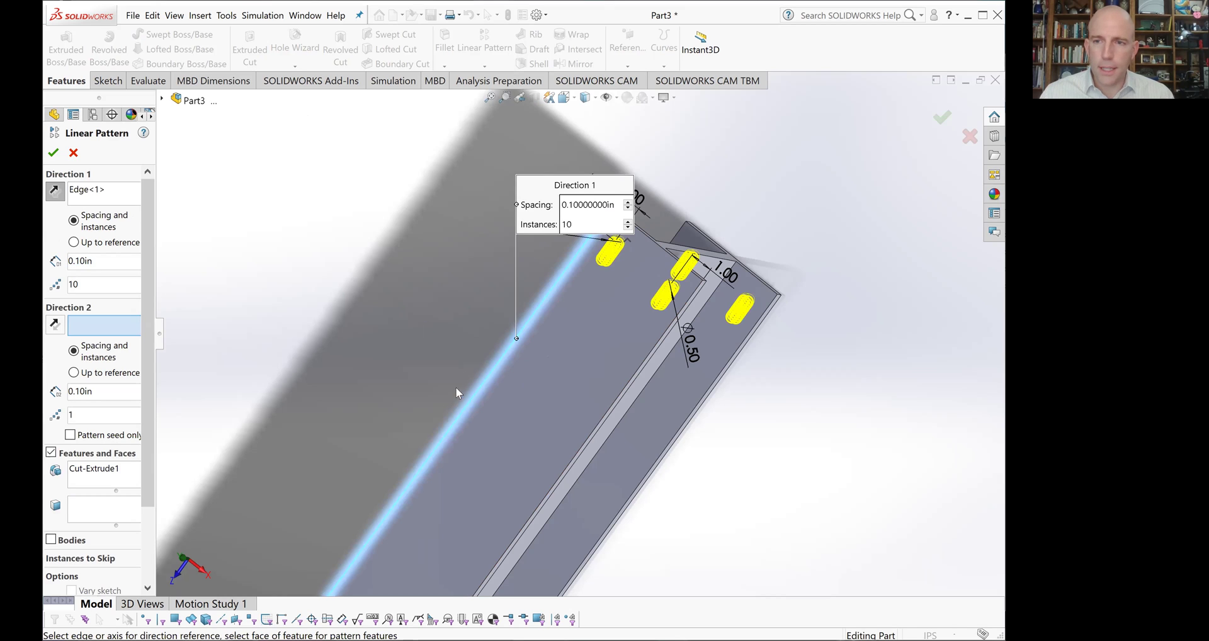
Set the pattern spacing to 10 in with 10 instances and create the pattern
{"action": "double_click", "coordinate": [76, 259]}
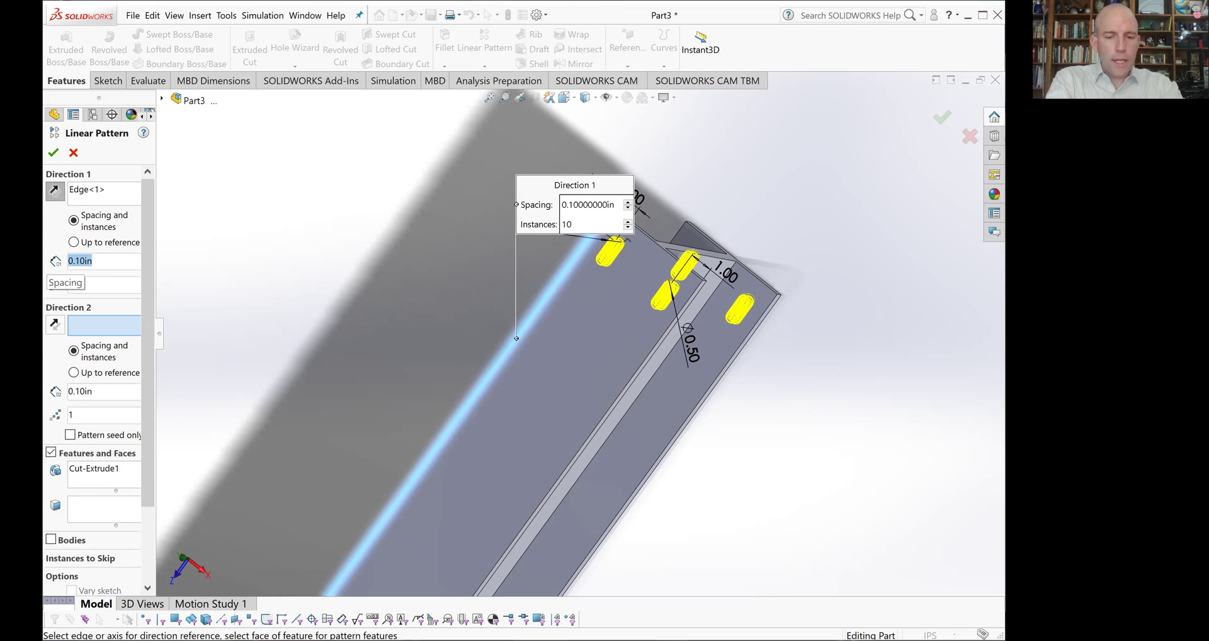
{"action": "type", "text": "10in"}
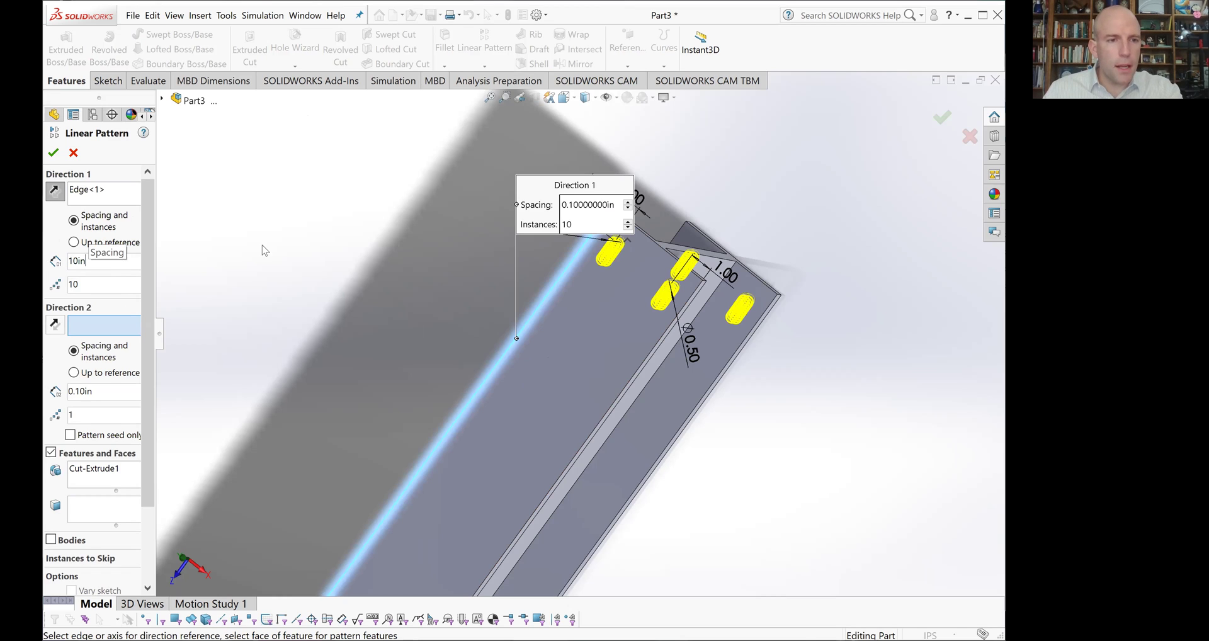
{"action": "key", "text": "Return"}
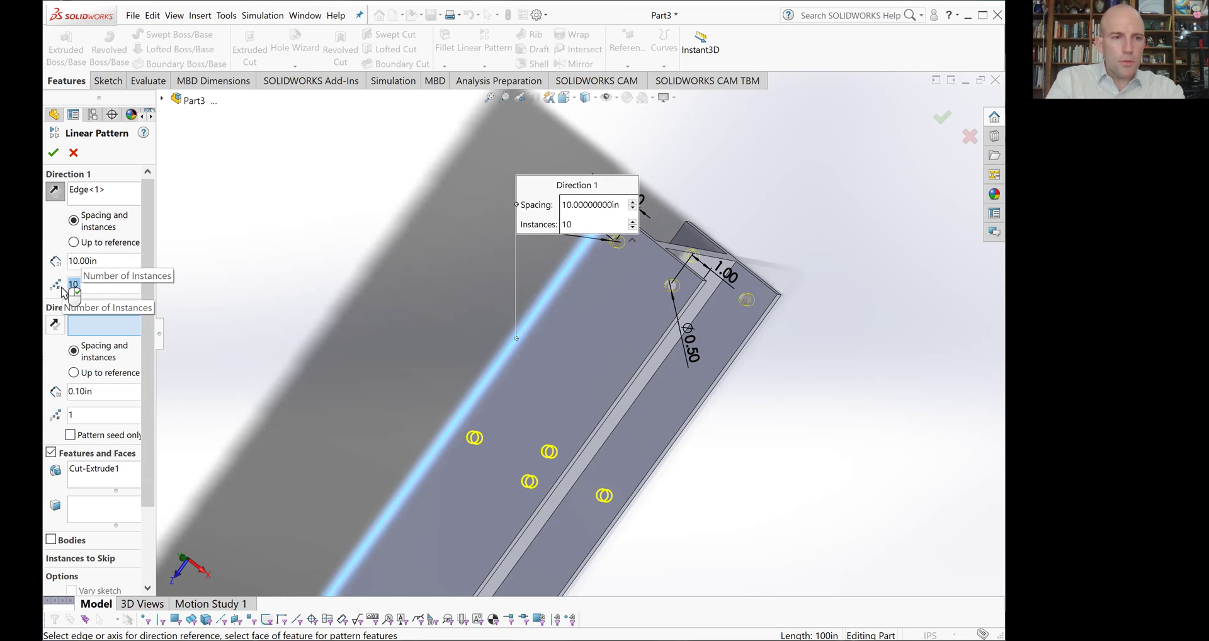
{"action": "scroll", "coordinate": [426, 359], "scroll_direction": "up", "scroll_amount": 5}
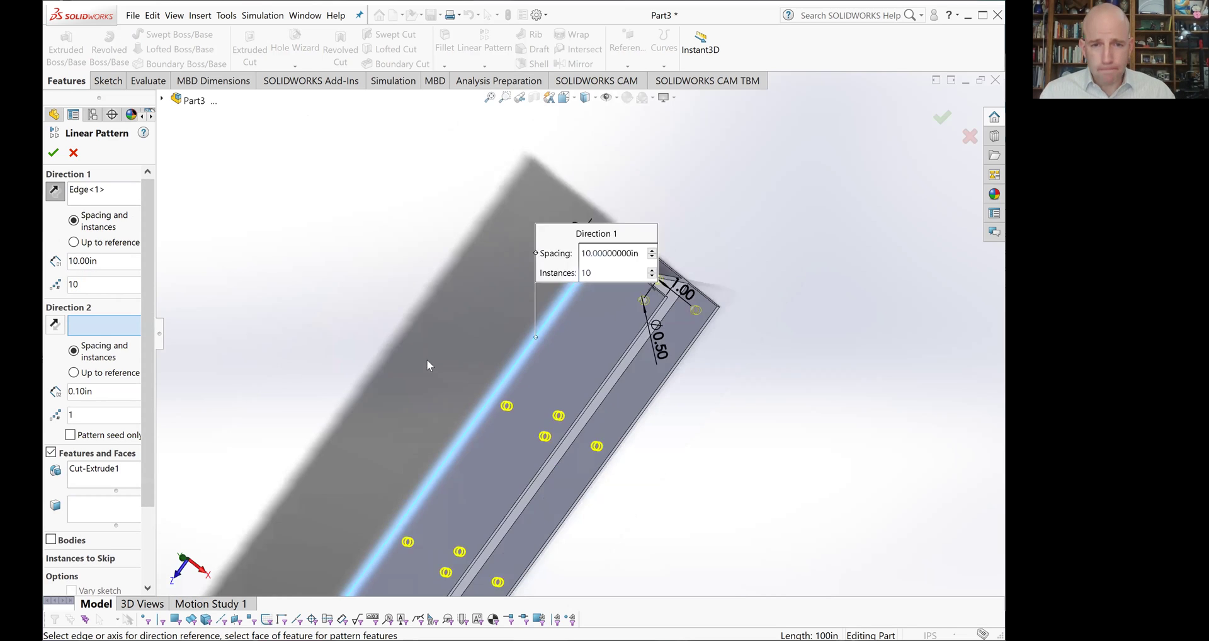
{"action": "middle_click_drag", "start_coordinate": [474, 366], "coordinate": [442, 284]}
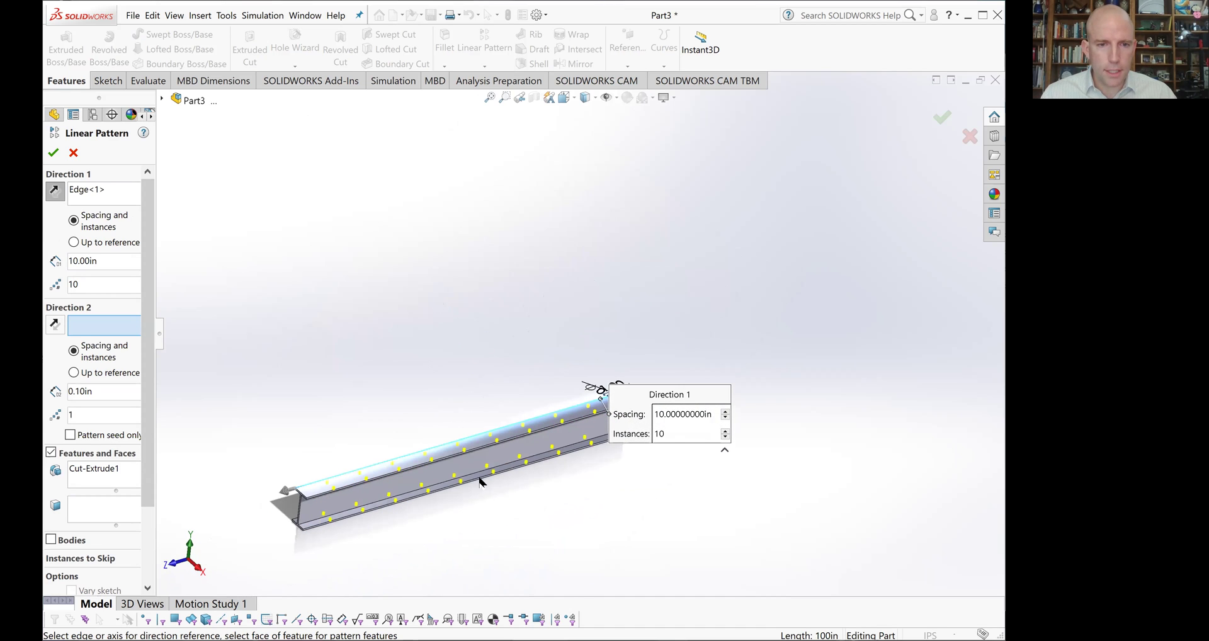
{"action": "scroll", "coordinate": [480, 481], "scroll_direction": "down", "scroll_amount": 2}
{"action": "left_click", "coordinate": [53, 152]}
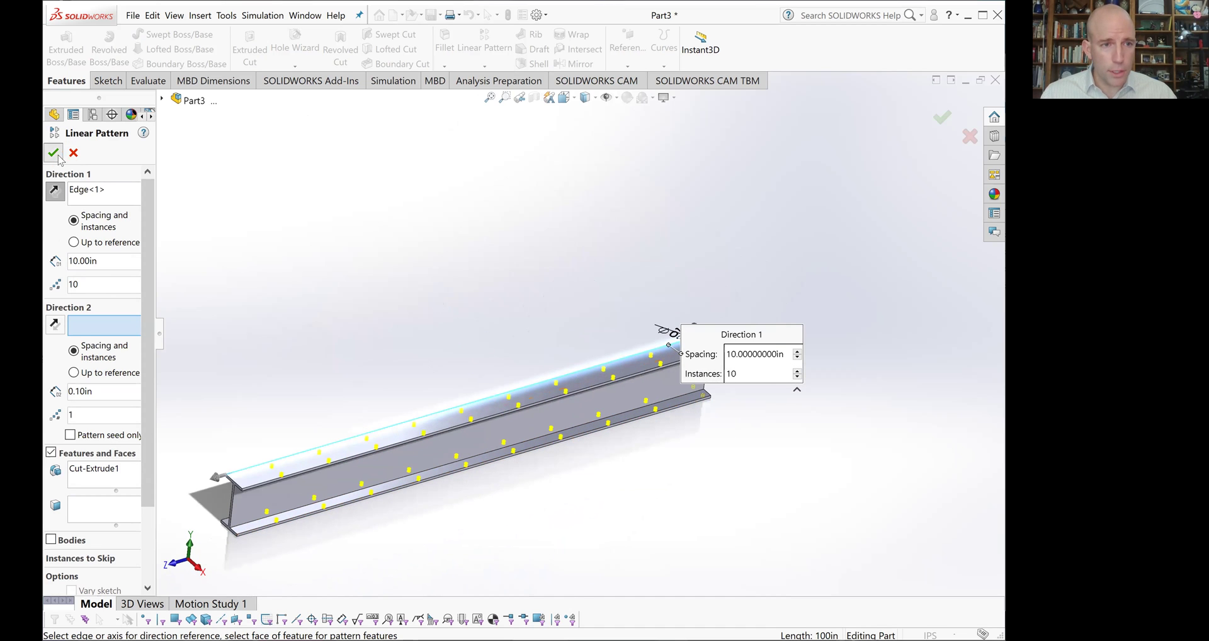
Open a new sketch on the side face of the beam's web, viewed normal to it
{"action": "middle_click_drag", "start_coordinate": [587, 495], "coordinate": [622, 498]}
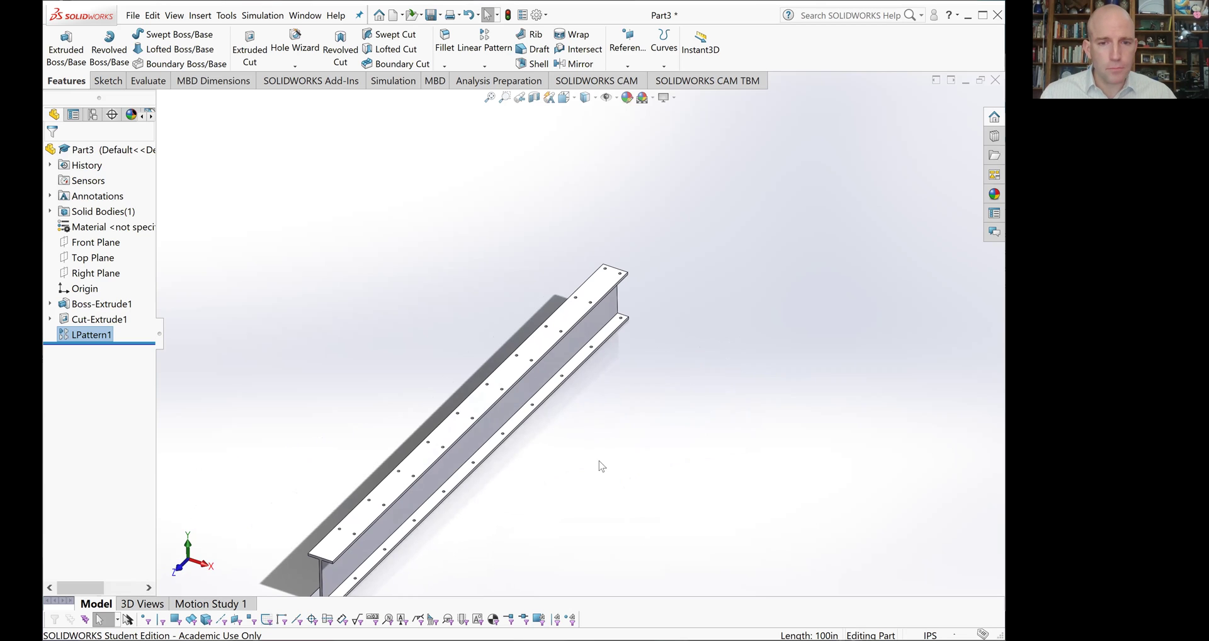
{"action": "middle_click_drag", "start_coordinate": [579, 435], "coordinate": [745, 453]}
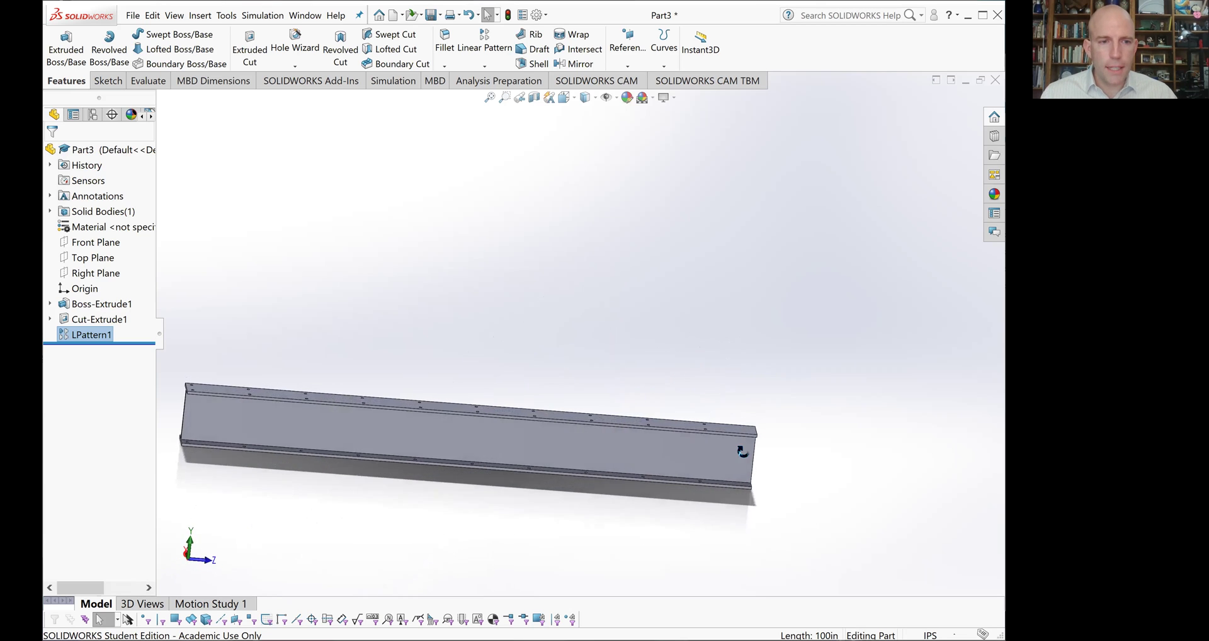
{"action": "left_click", "coordinate": [228, 418]}
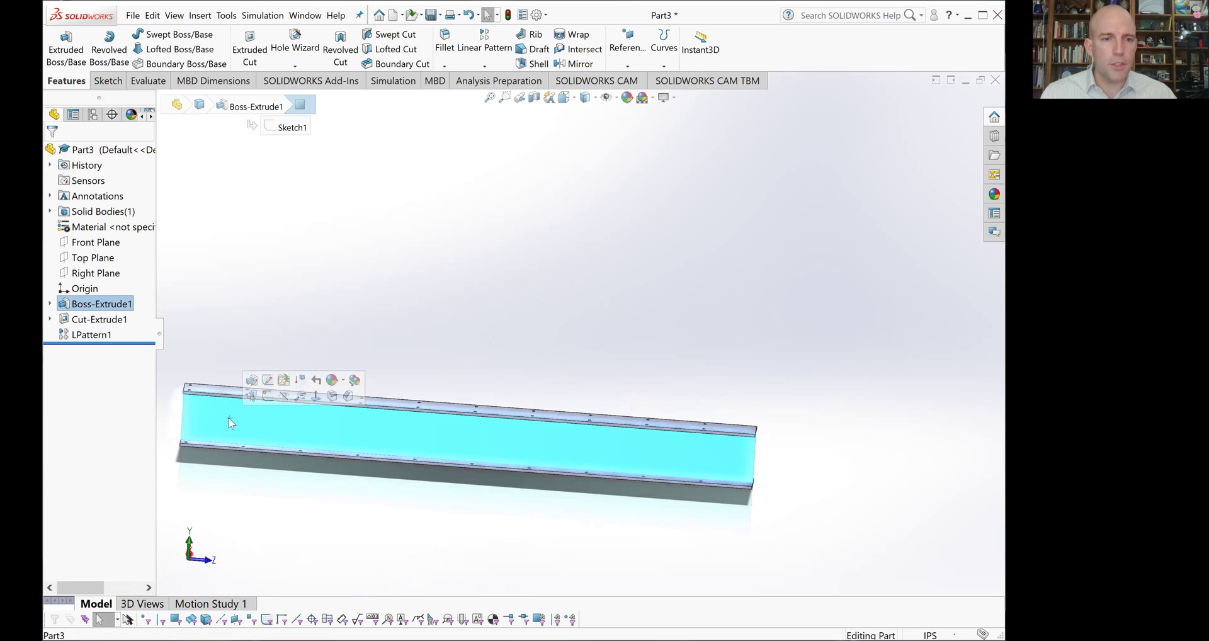
{"action": "left_click", "coordinate": [316, 396]}
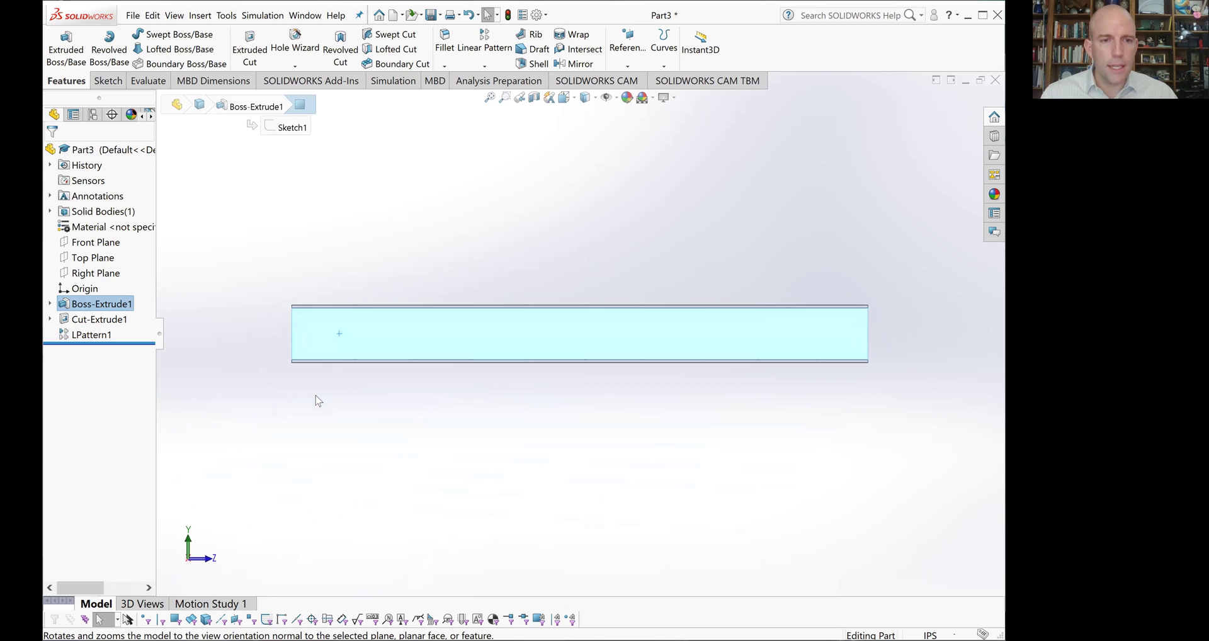
{"action": "scroll", "coordinate": [472, 329], "scroll_direction": "down", "scroll_amount": 2}
{"action": "scroll", "coordinate": [545, 340], "scroll_direction": "down", "scroll_amount": 2}
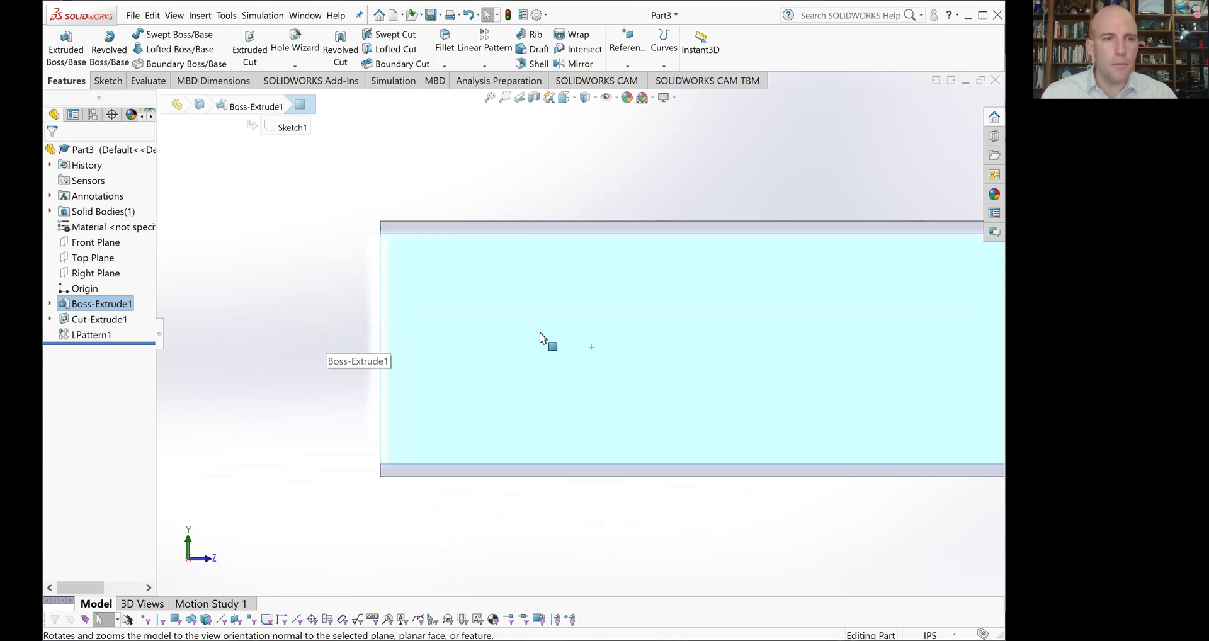
{"action": "left_click", "coordinate": [108, 82]}
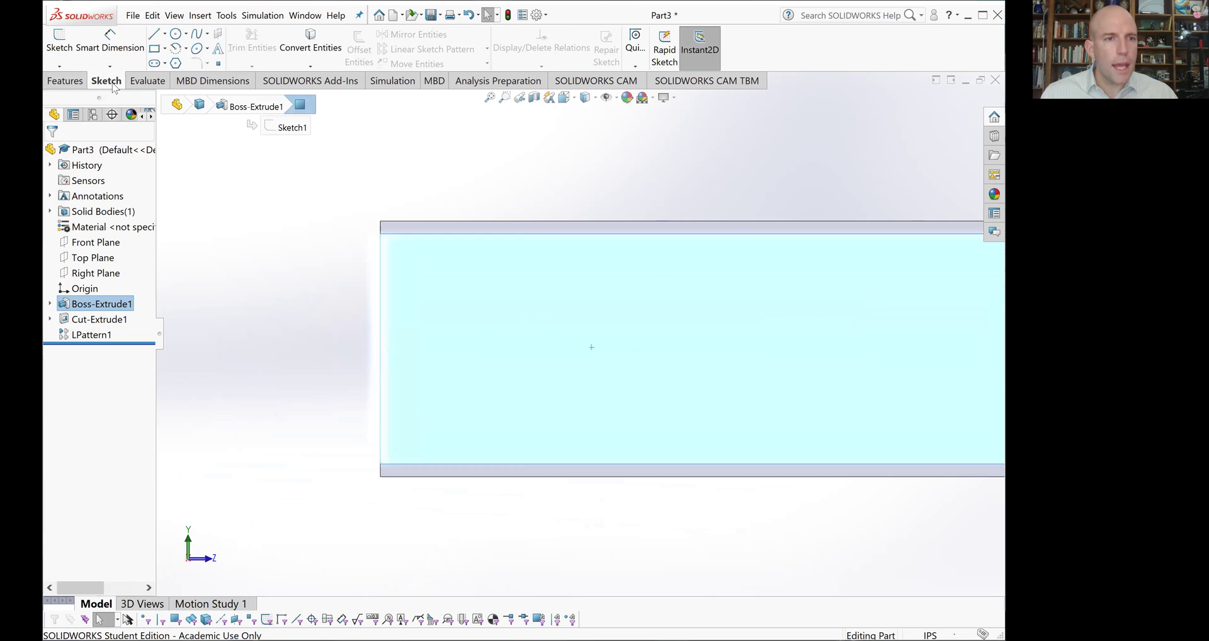
{"action": "left_click", "coordinate": [59, 40]}
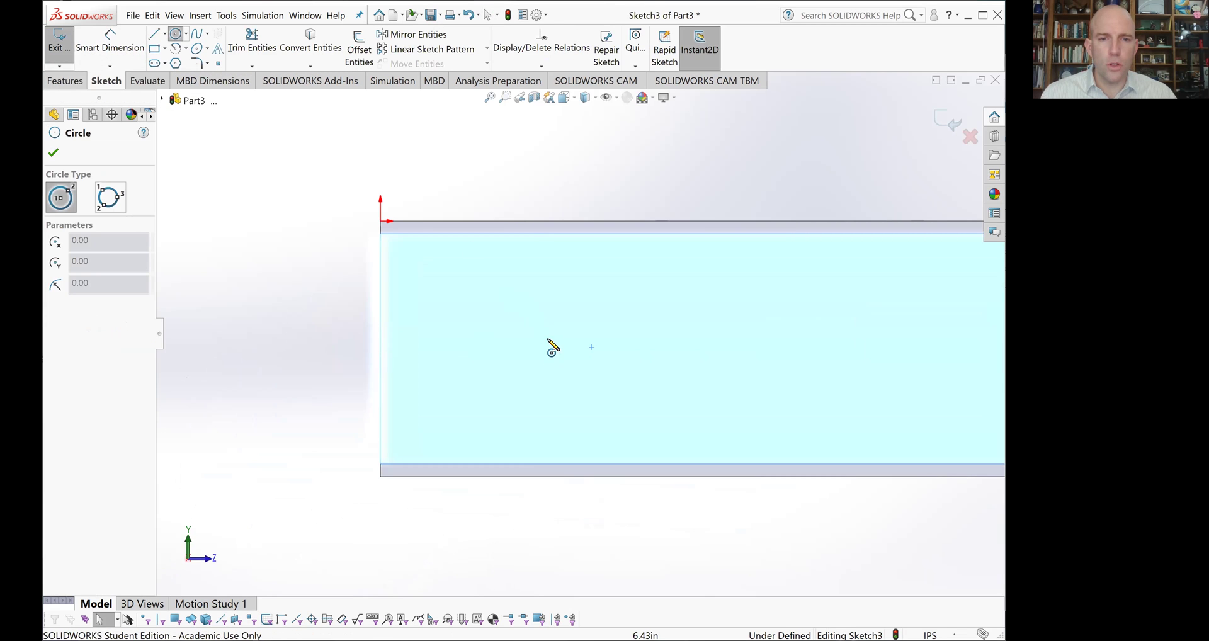
Draw a circle on the web near the beam's origin end and set its diameter to 5 in
{"action": "left_click", "coordinate": [533, 356]}
{"action": "left_click", "coordinate": [600, 391]}
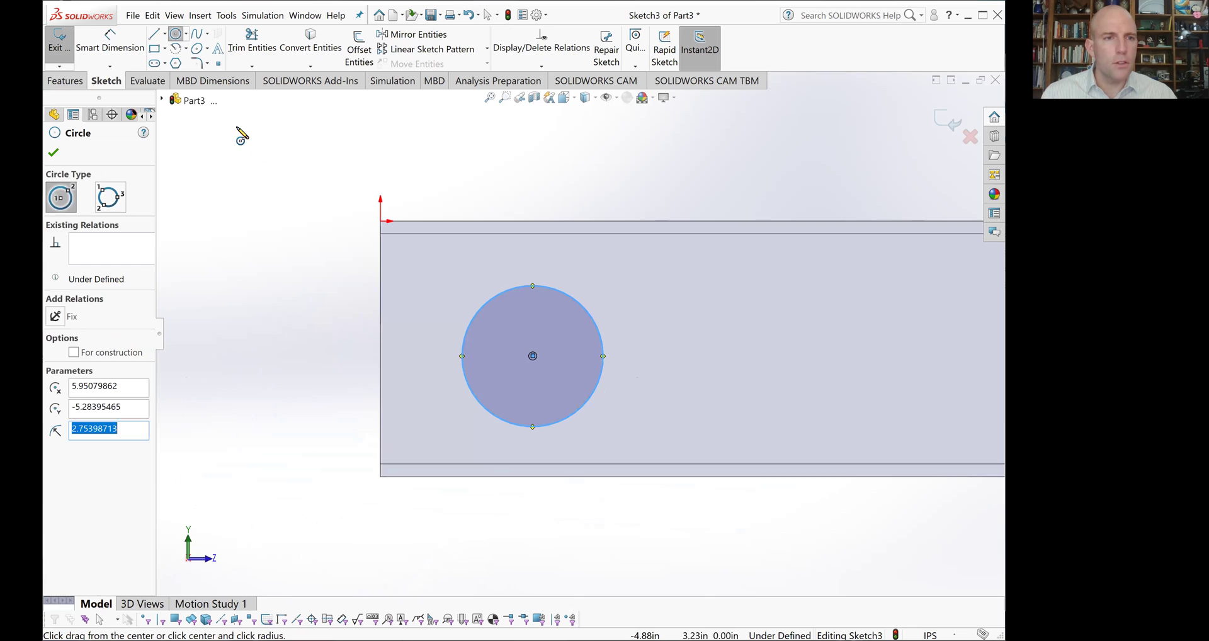
{"action": "left_click", "coordinate": [110, 39]}
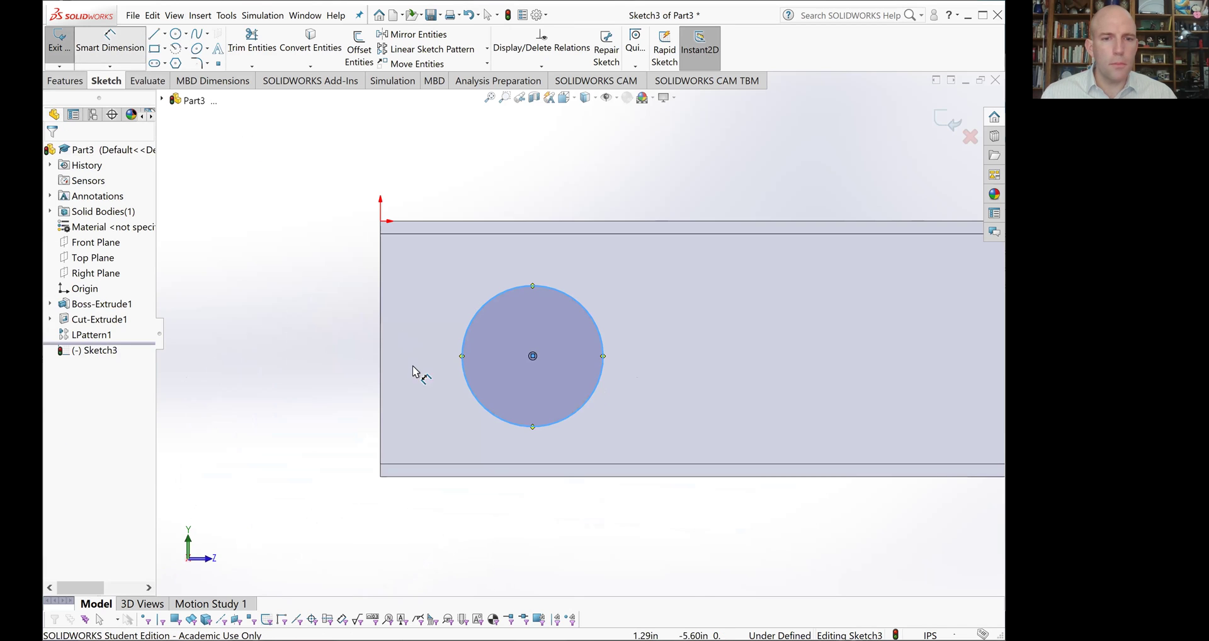
{"action": "left_click", "coordinate": [477, 408]}
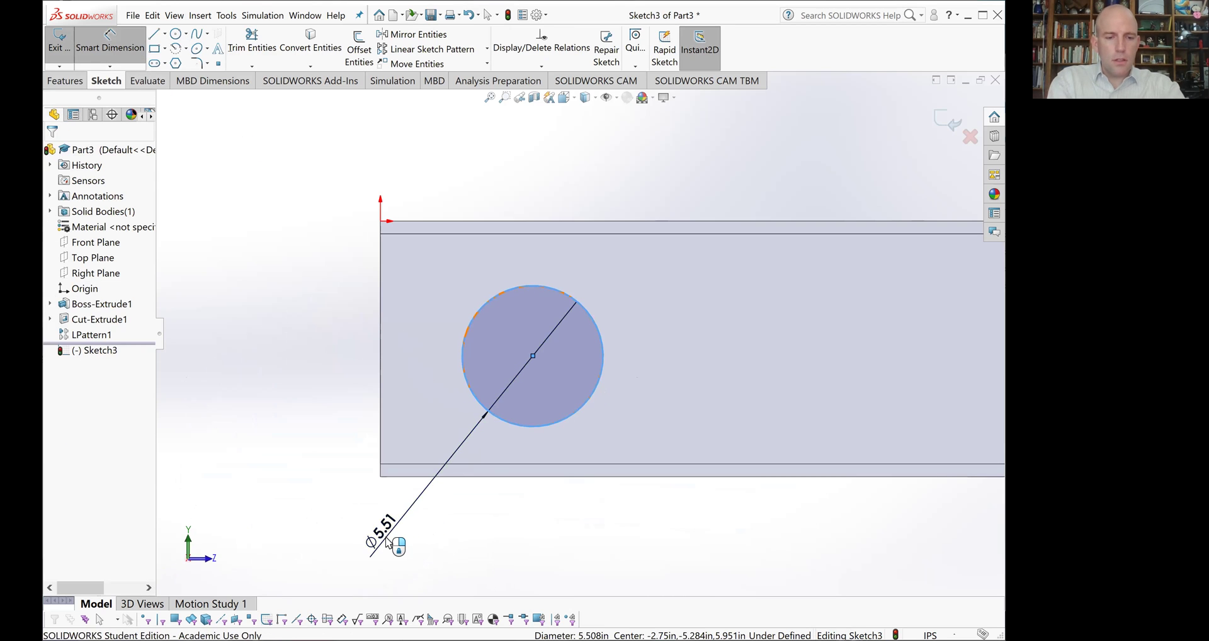
{"action": "left_click", "coordinate": [386, 543]}
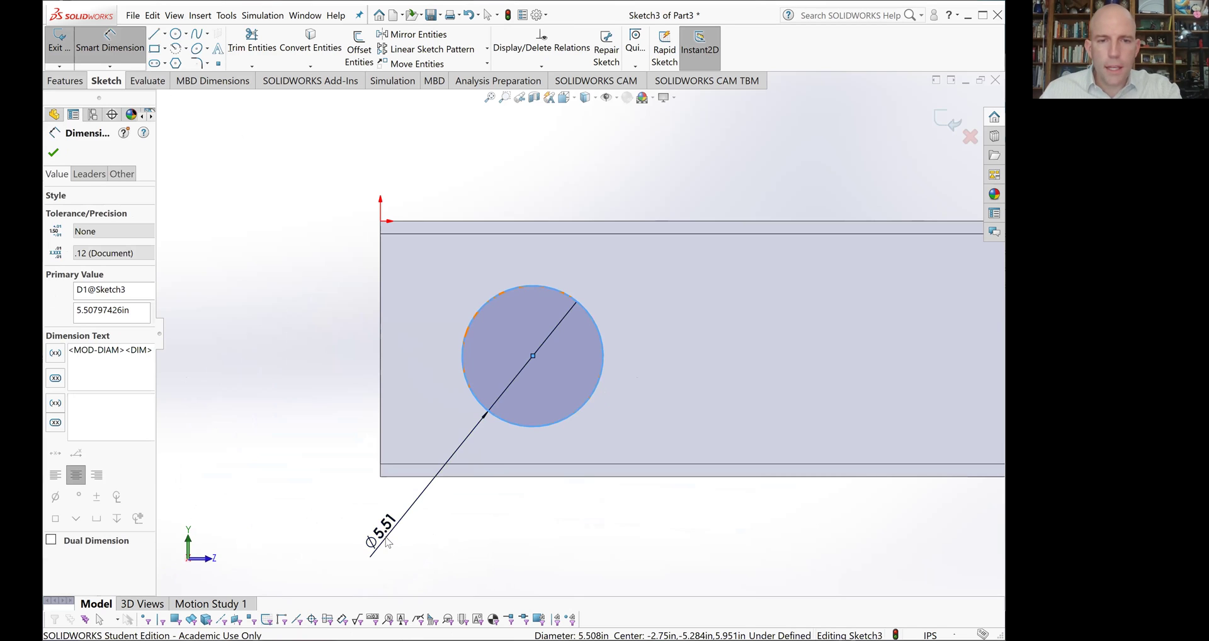
{"action": "type", "text": "5"}
{"action": "key", "text": "Return"}
Dimension the circle's centre 5 in from the beam's end edge, placed above the beam
{"action": "left_click", "coordinate": [529, 357]}
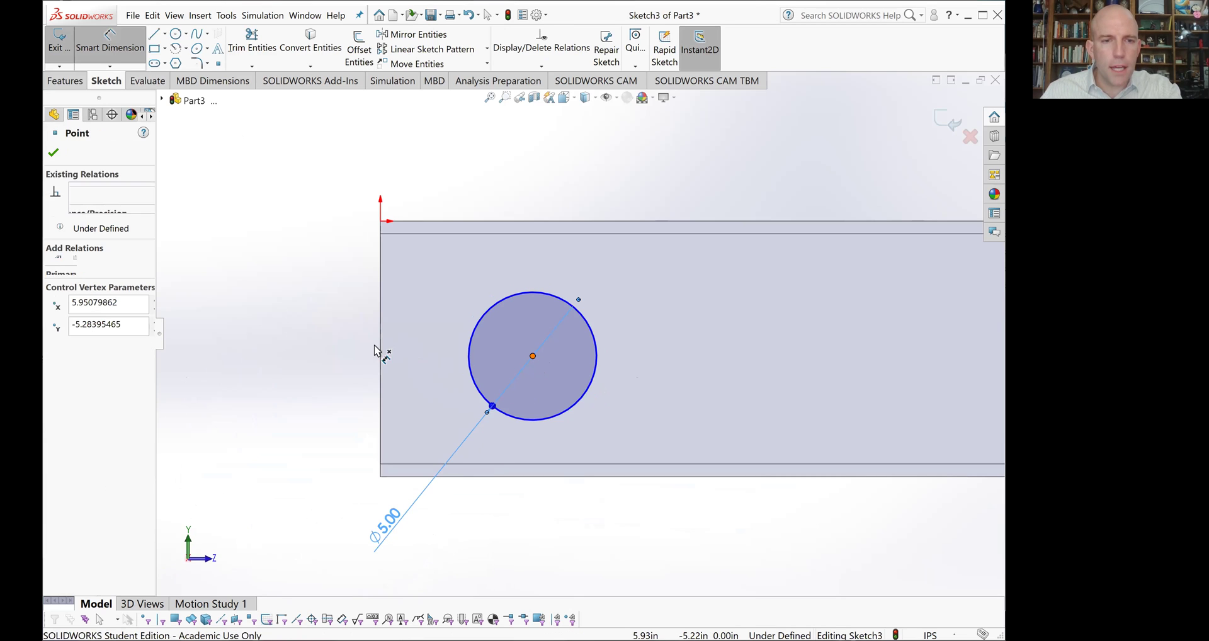
{"action": "left_click", "coordinate": [381, 351]}
{"action": "left_click", "coordinate": [467, 162]}
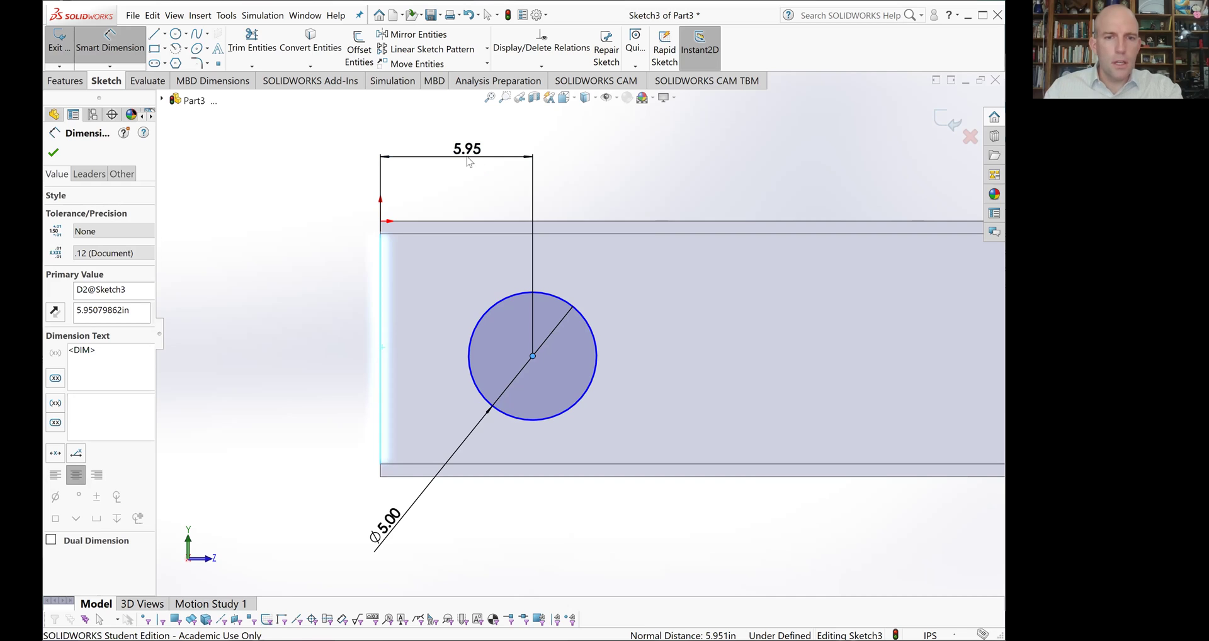
{"action": "type", "text": "5"}
{"action": "key", "text": "Return"}
Dimension the circle's centre 5 in below the upper flange's top edge and finish dimensioning
{"action": "left_click", "coordinate": [537, 222]}
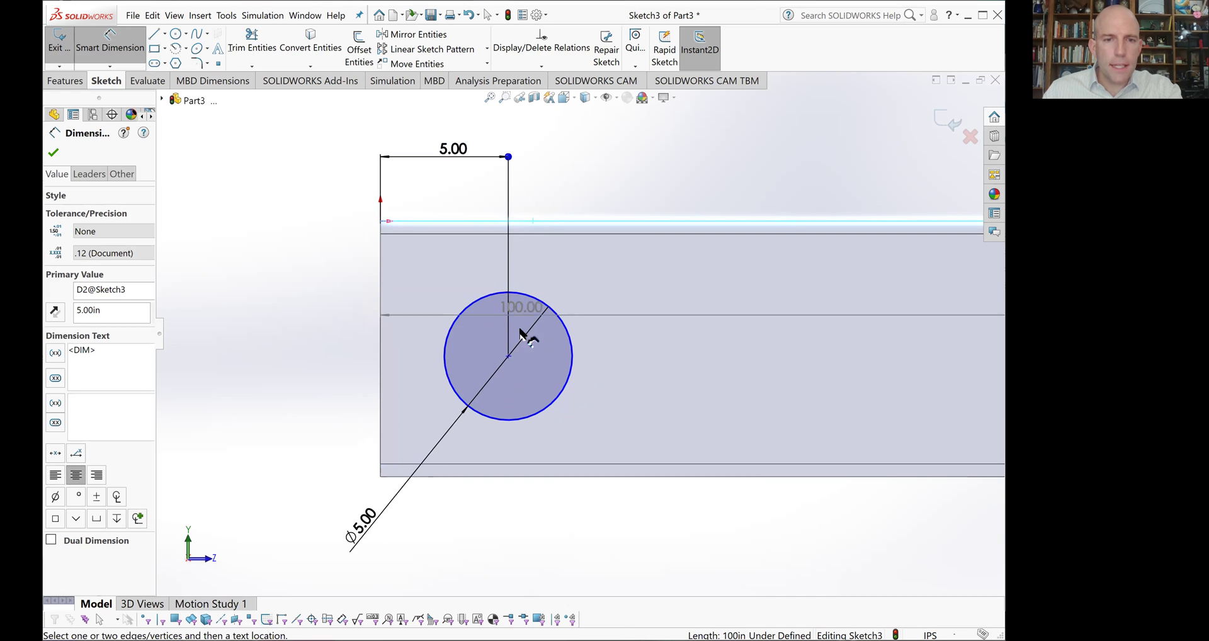
{"action": "left_click", "coordinate": [509, 356]}
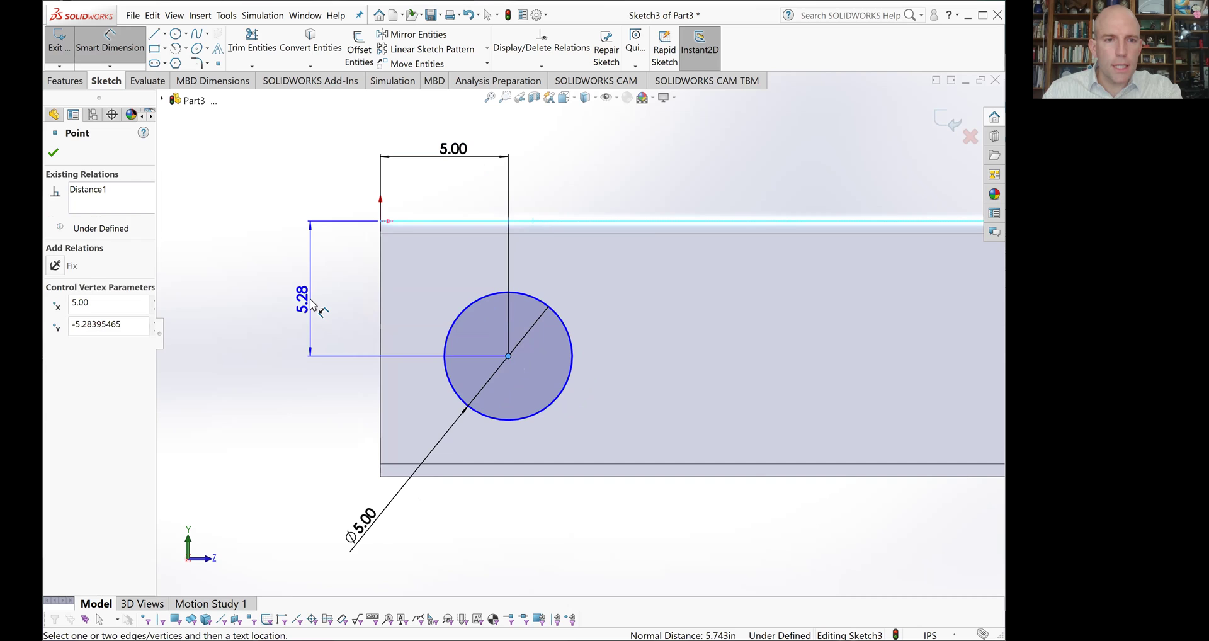
{"action": "left_click", "coordinate": [311, 304]}
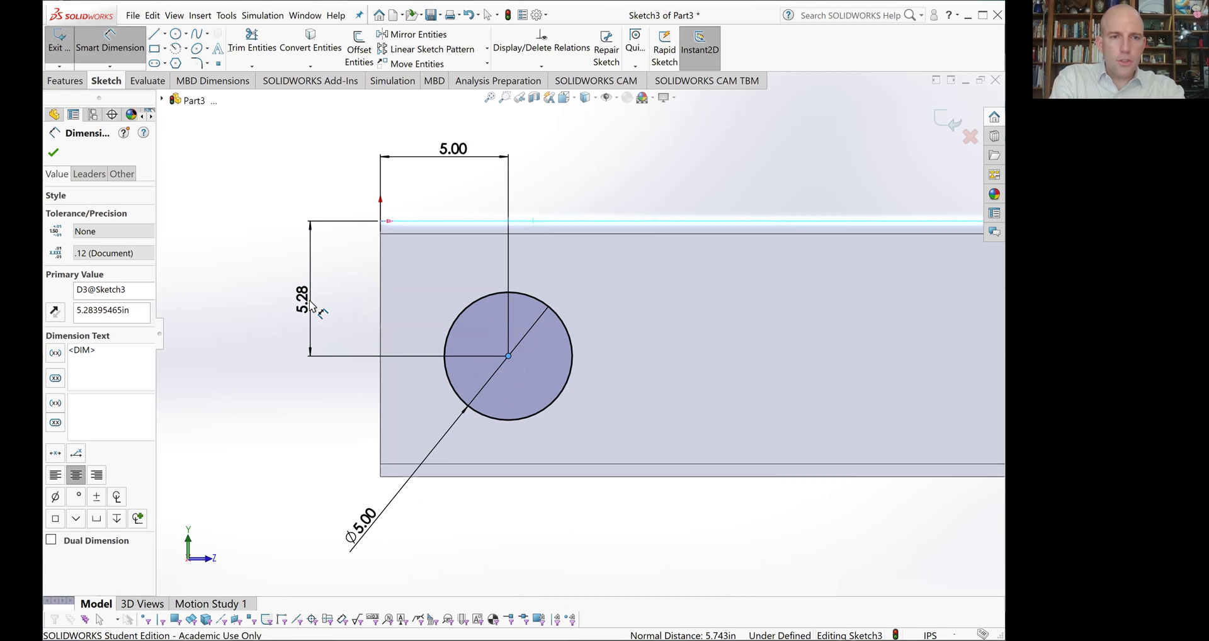
{"action": "type", "text": "5"}
{"action": "key", "text": "Return"}
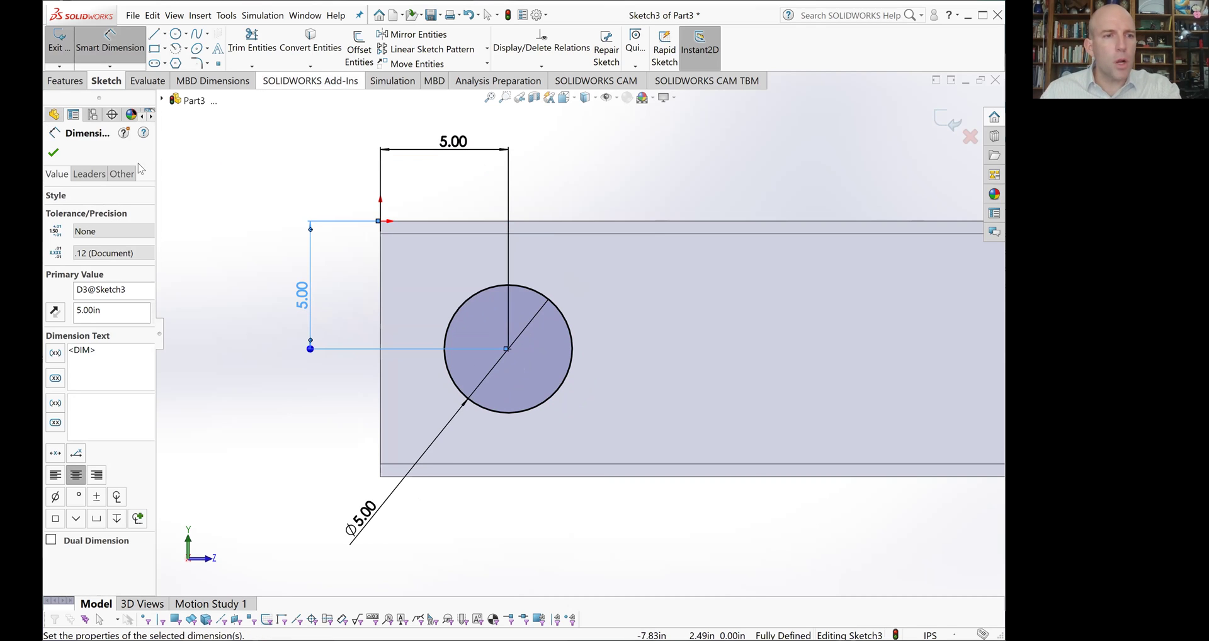
{"action": "left_click", "coordinate": [53, 153]}
{"action": "key", "text": "Escape"}
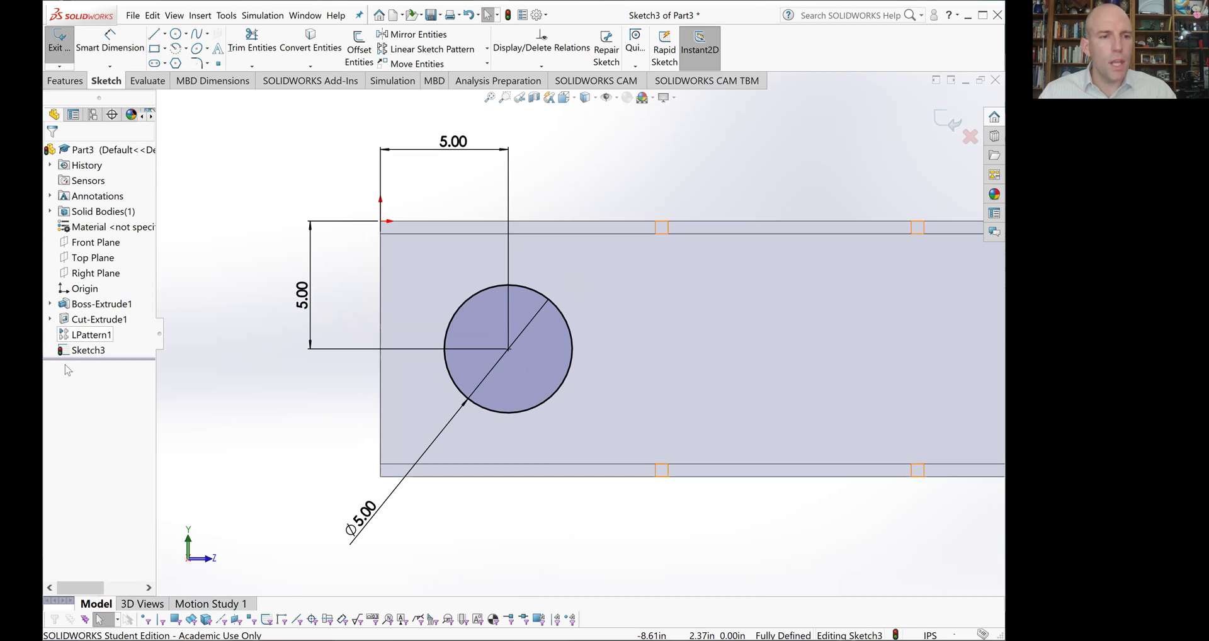
Cut the 5 in circle sketch through the beam's web with an extruded cut set to Through All
{"action": "left_click", "coordinate": [76, 351]}
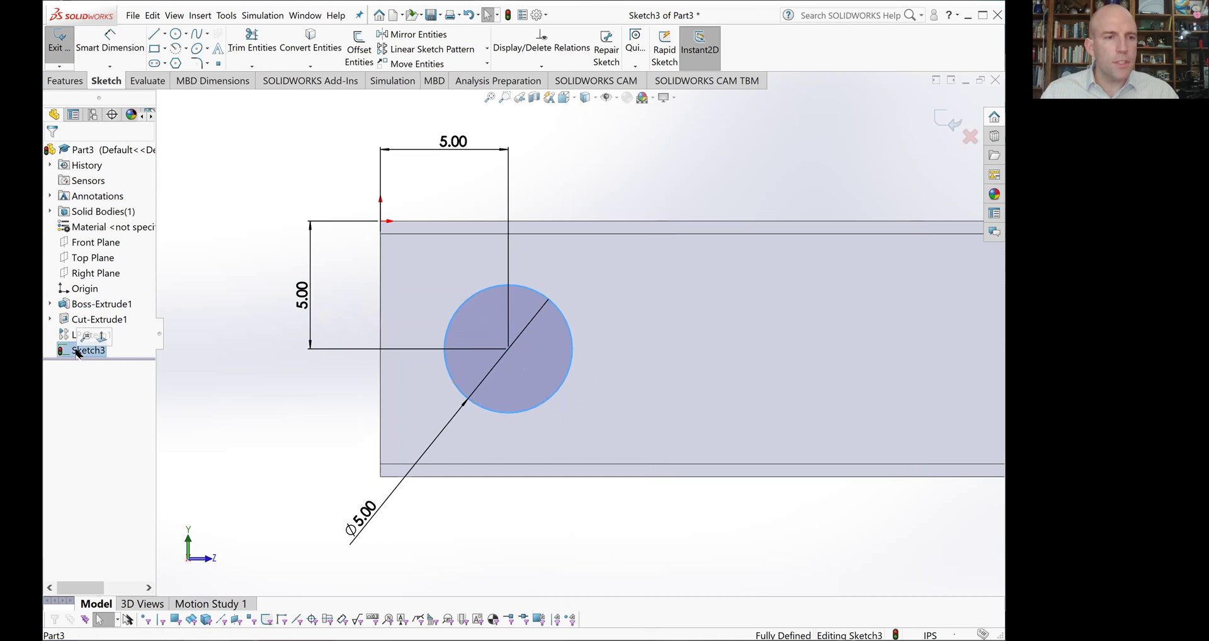
{"action": "left_click", "coordinate": [63, 82]}
{"action": "left_click", "coordinate": [249, 47]}
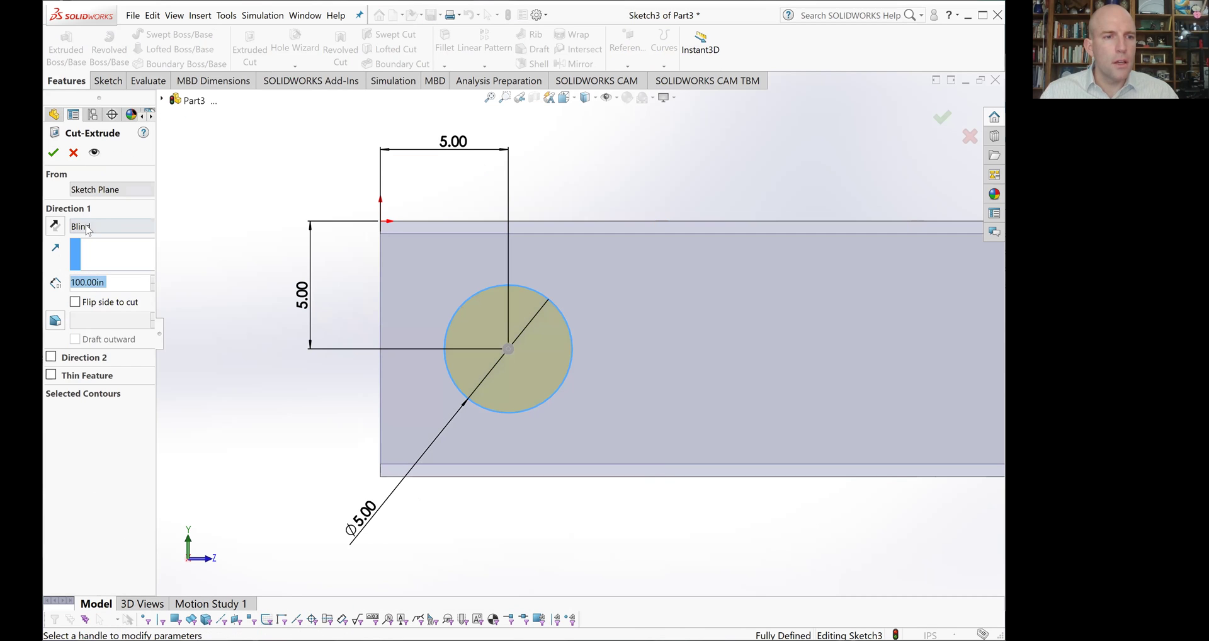
{"action": "left_click", "coordinate": [87, 228]}
{"action": "left_click", "coordinate": [92, 245]}
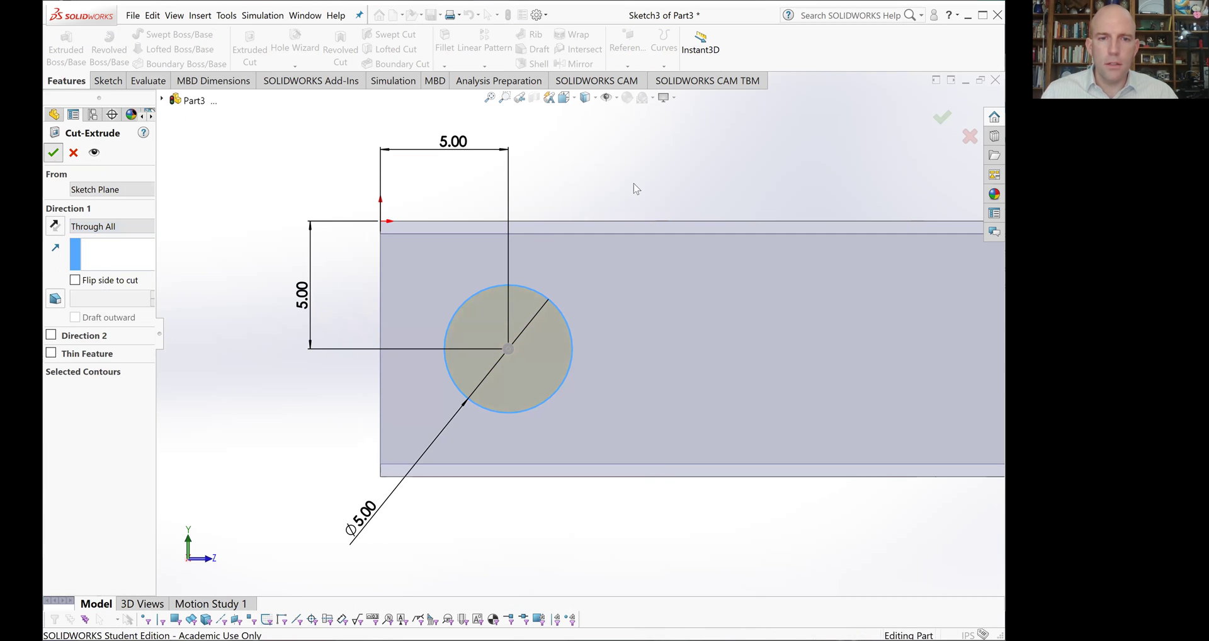
{"action": "key", "text": "Return"}
{"action": "middle_click_drag", "start_coordinate": [694, 178], "coordinate": [673, 195]}
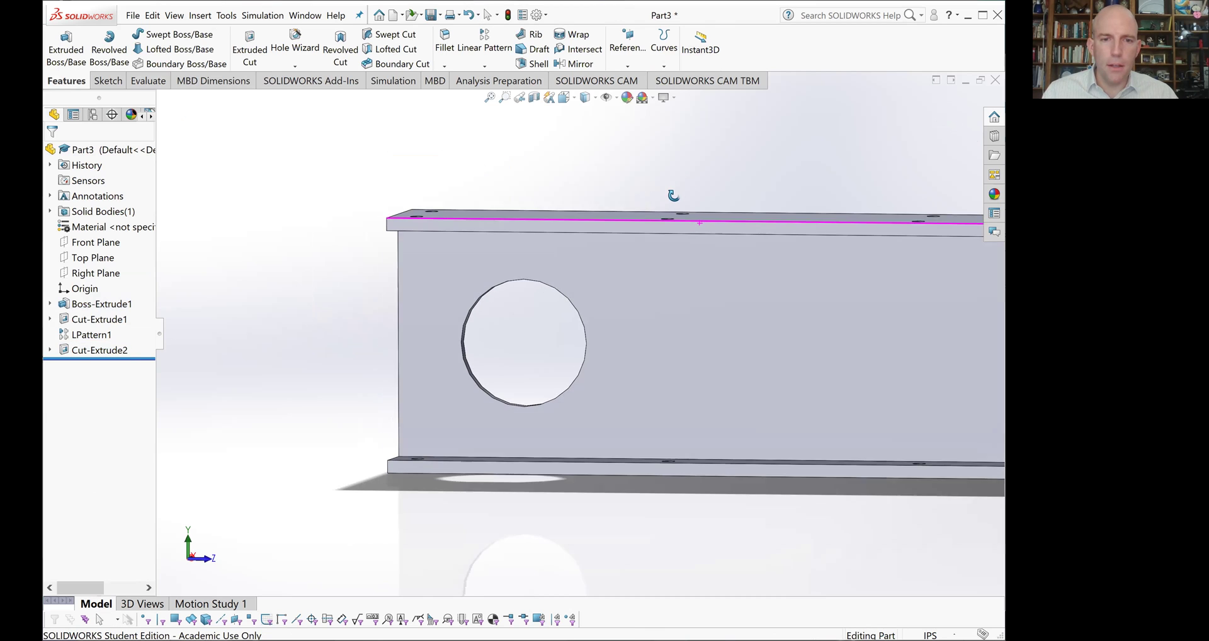
Linearly pattern the web hole along the beam's upper flange edge with 10 instances spaced 10 in apart
{"action": "left_click", "coordinate": [99, 350]}
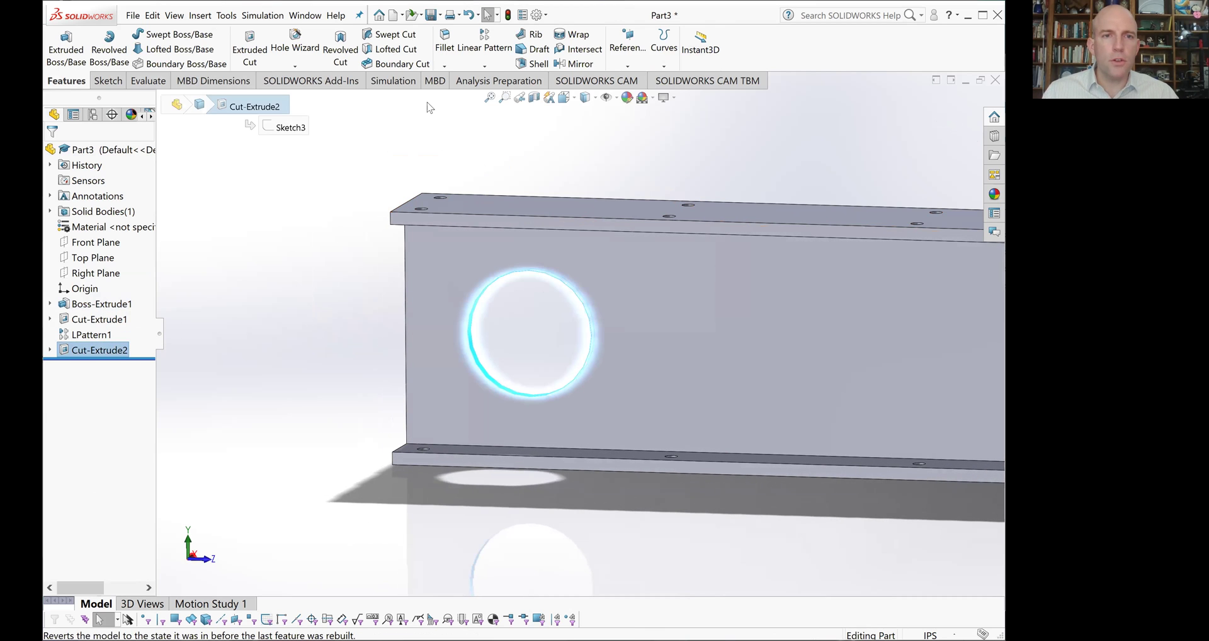
{"action": "left_click", "coordinate": [484, 44]}
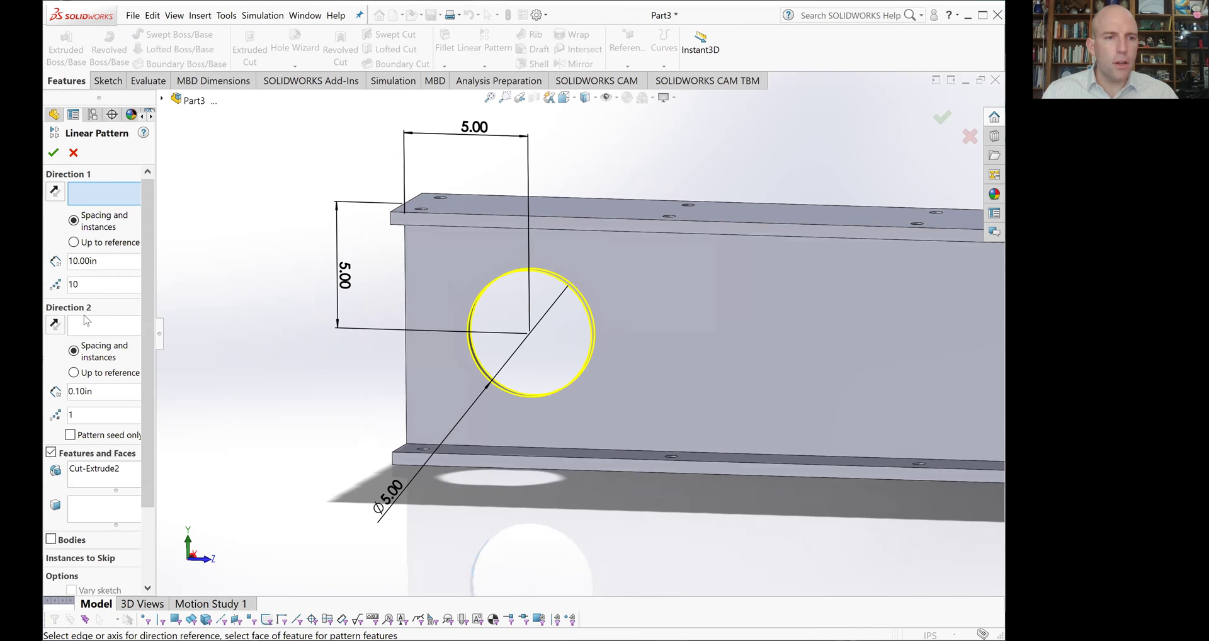
{"action": "left_click", "coordinate": [621, 230]}
{"action": "key", "text": "z"}
{"action": "key", "text": "z"}
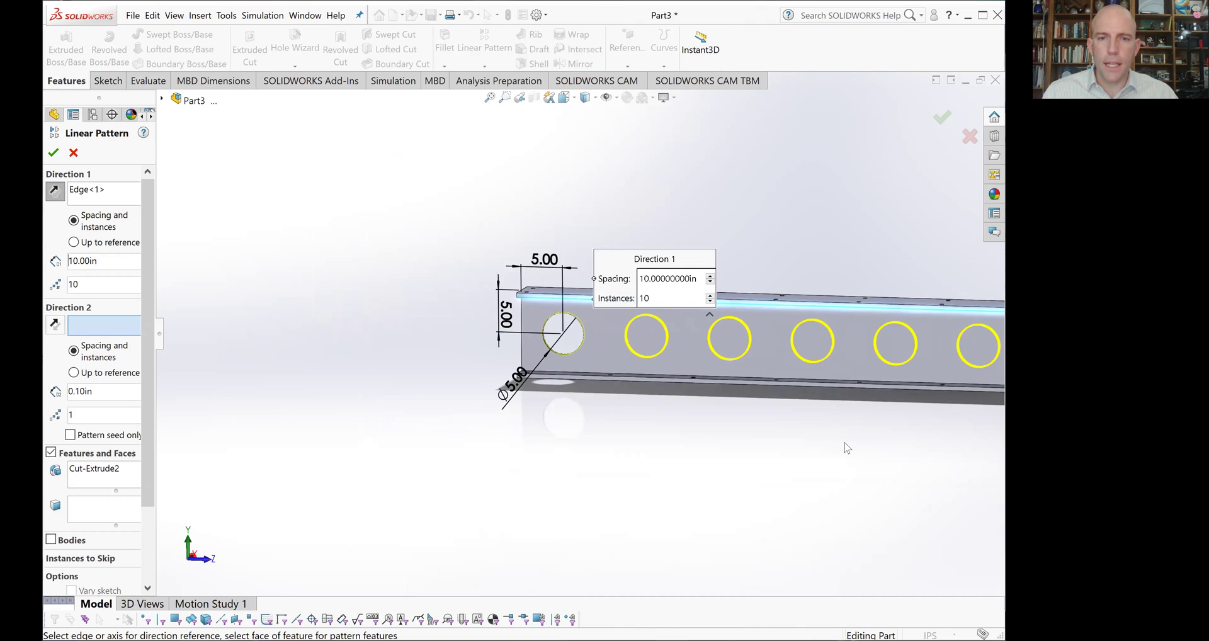
{"action": "scroll", "coordinate": [906, 396], "scroll_direction": "down", "scroll_amount": 3}
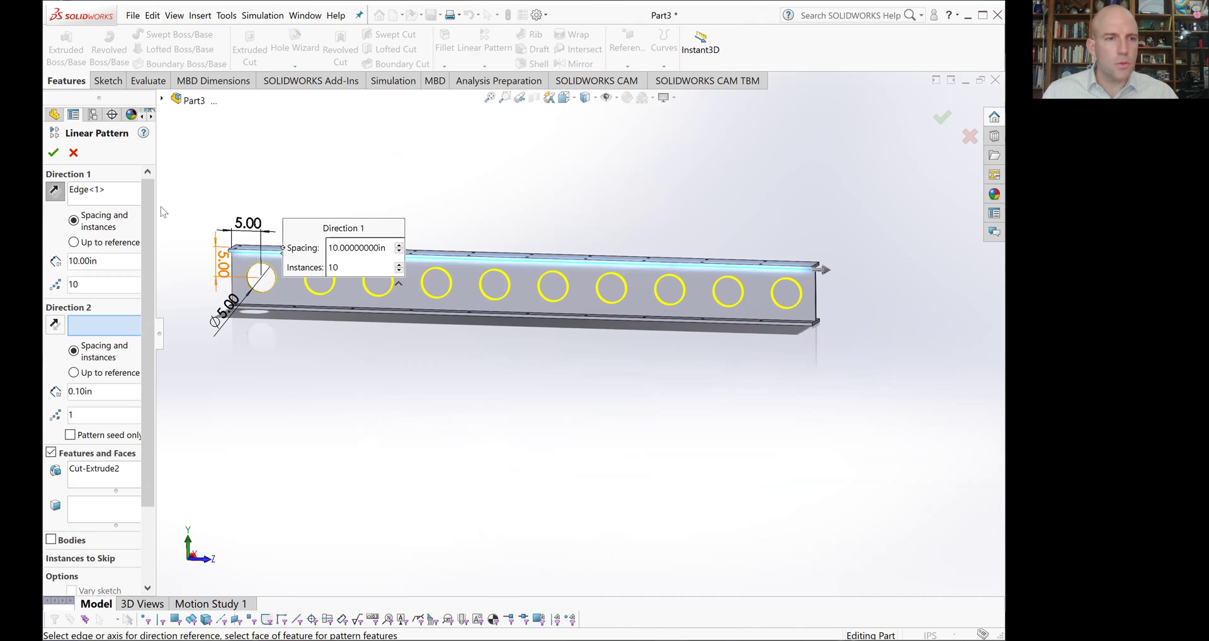
{"action": "left_click", "coordinate": [53, 154]}
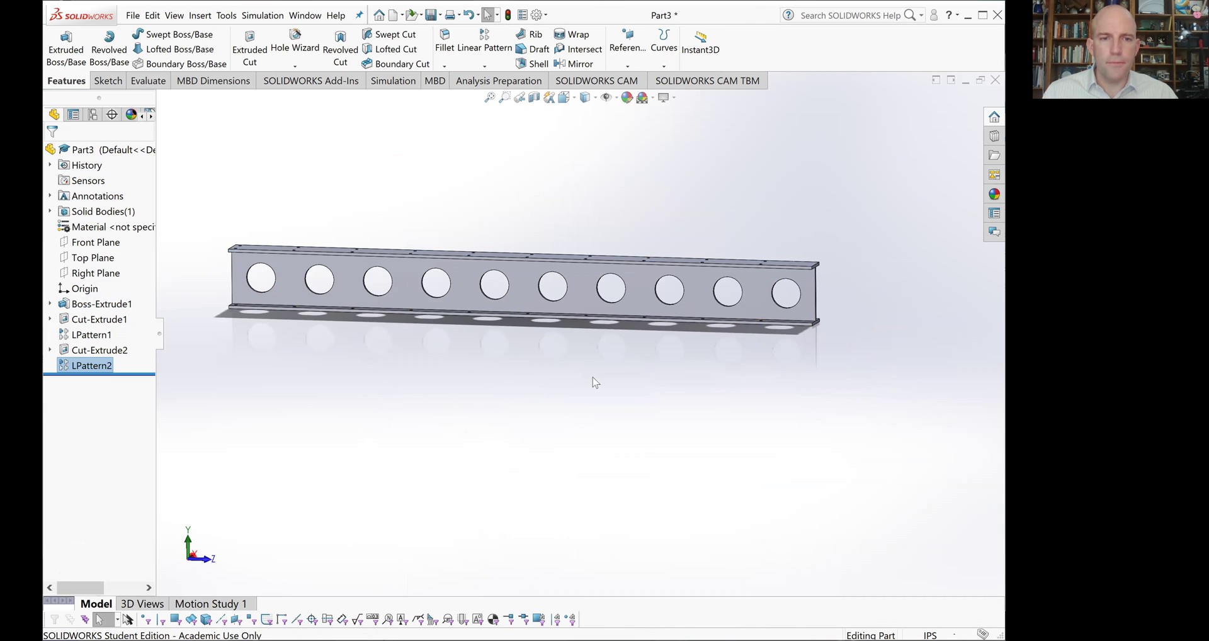
Start a symmetric fillet and select the two inner edges where the web meets the lower and upper flanges on one side
{"action": "middle_click_drag", "start_coordinate": [733, 401], "coordinate": [458, 367]}
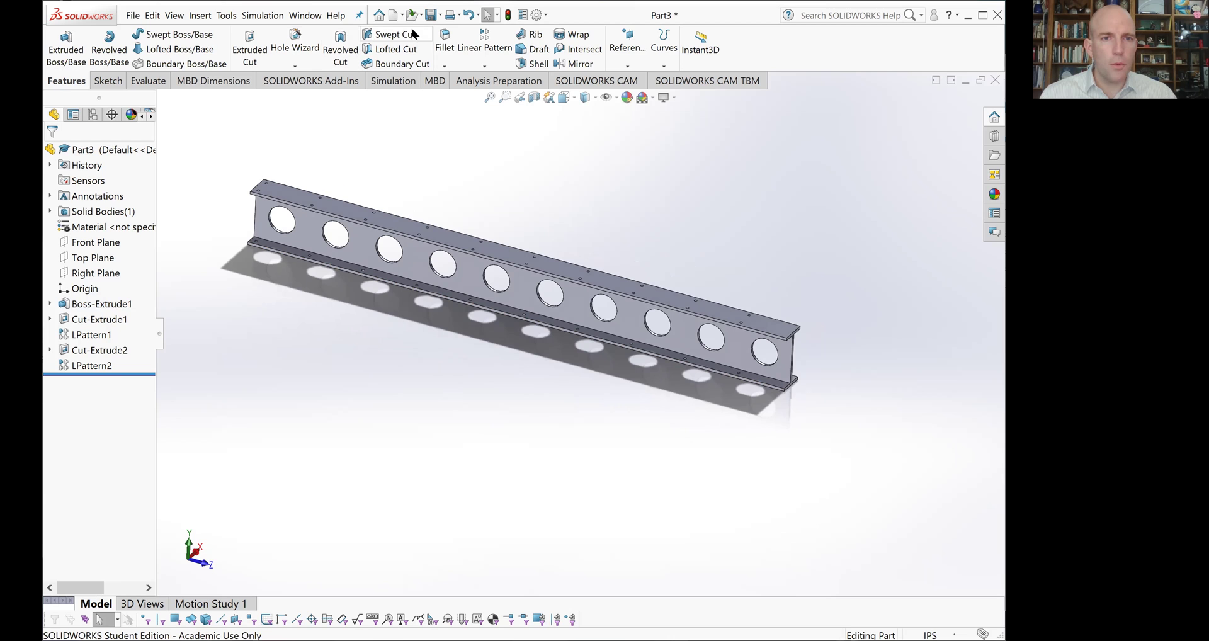
{"action": "left_click", "coordinate": [445, 43]}
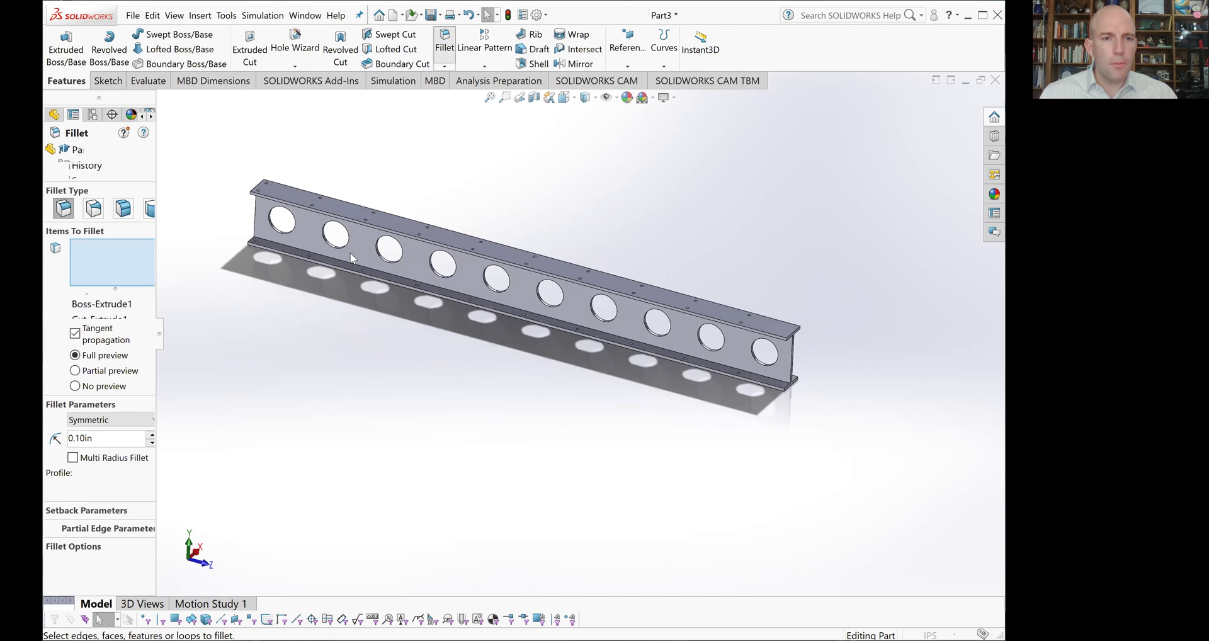
{"action": "scroll", "coordinate": [352, 258], "scroll_direction": "down", "scroll_amount": 5}
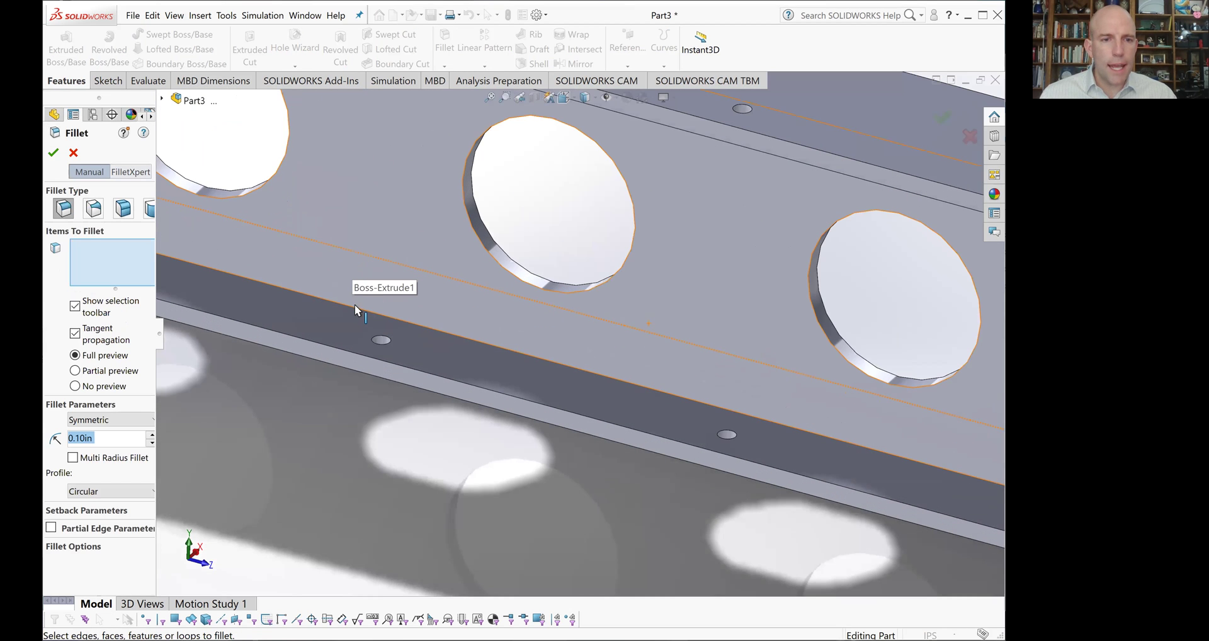
{"action": "left_click", "coordinate": [356, 306]}
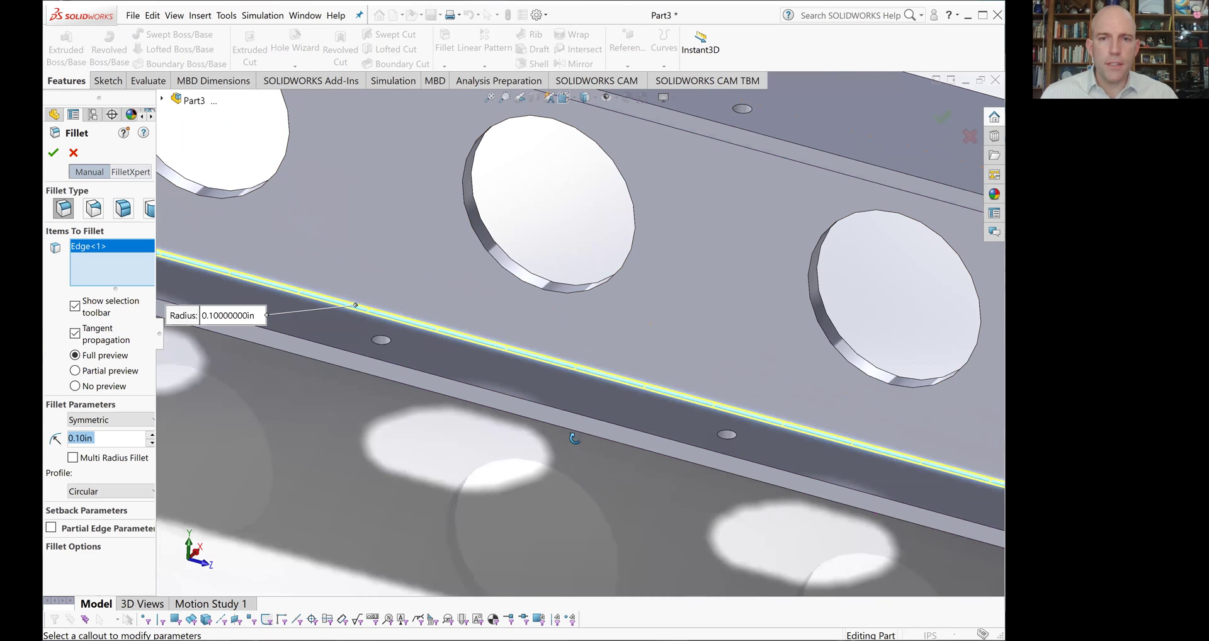
{"action": "key", "text": "ctrl+3"}
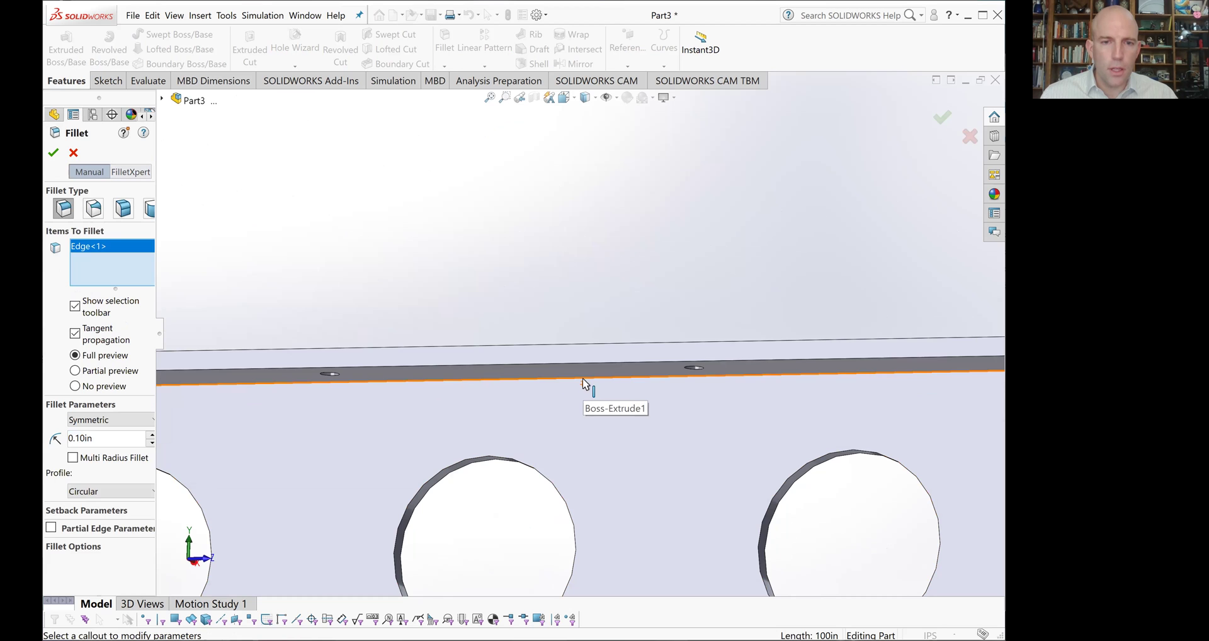
{"action": "left_click", "coordinate": [583, 385]}
{"action": "scroll", "coordinate": [615, 486], "scroll_direction": "up", "scroll_amount": 5}
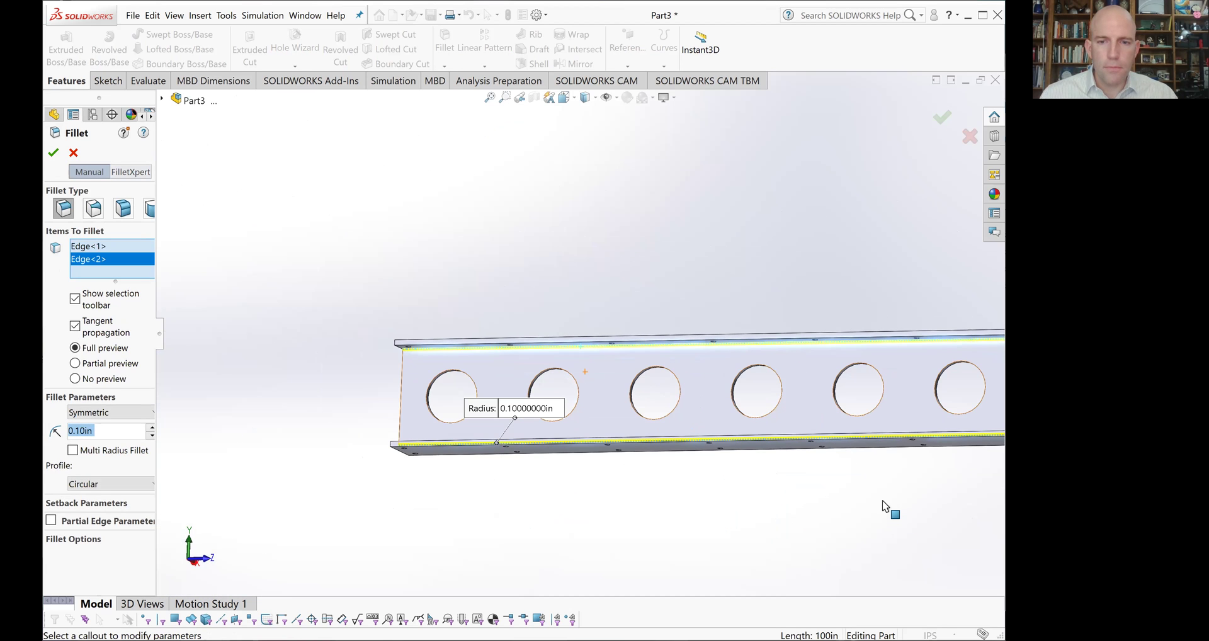
Add the two inner web-to-flange edges on the opposite side of the web to the fillet selection
{"action": "middle_click_drag", "start_coordinate": [856, 504], "coordinate": [734, 534]}
{"action": "scroll", "coordinate": [716, 480], "scroll_direction": "down", "scroll_amount": 6}
{"action": "scroll", "coordinate": [705, 485], "scroll_direction": "down", "scroll_amount": 3}
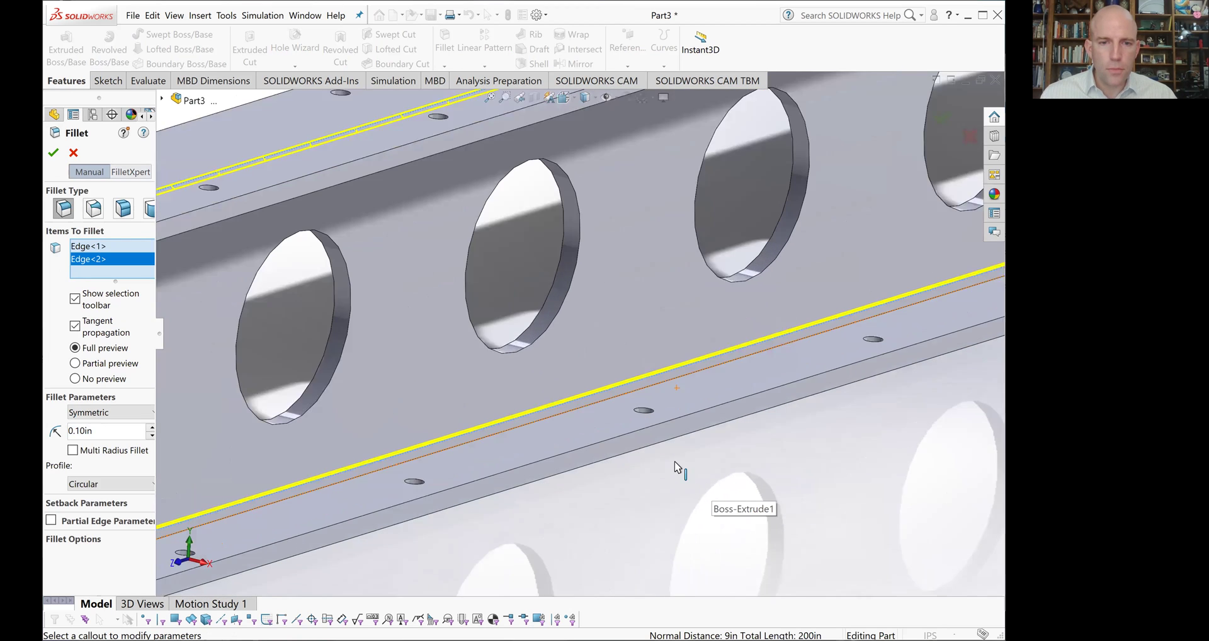
{"action": "left_click", "coordinate": [562, 383]}
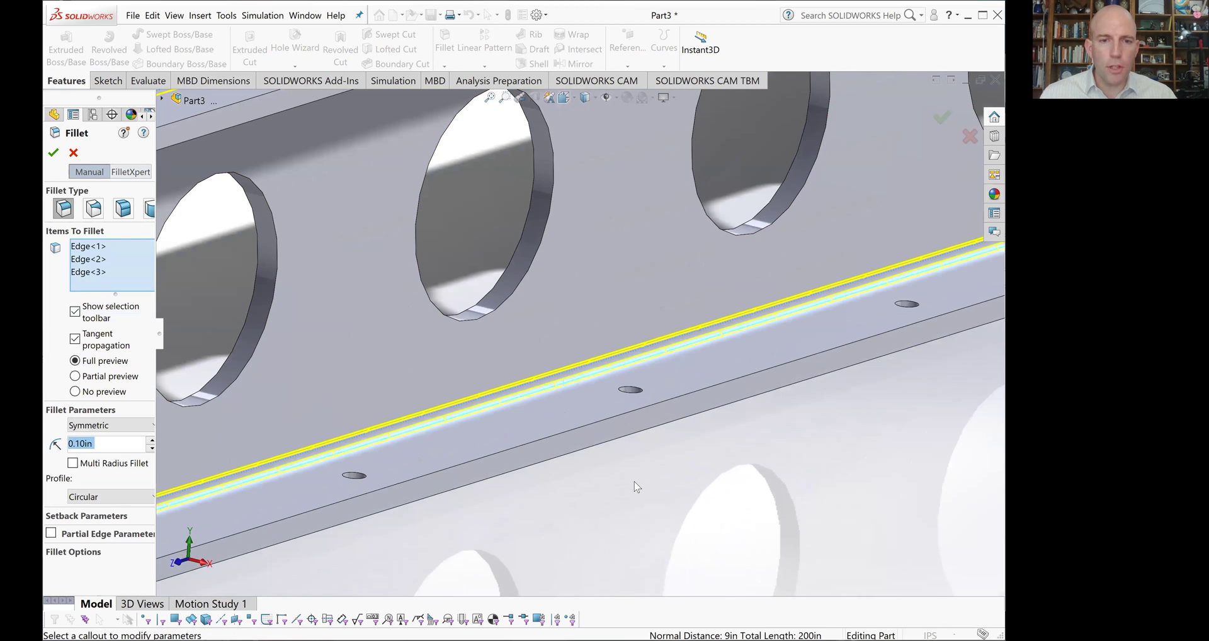
{"action": "middle_click_drag", "start_coordinate": [633, 479], "coordinate": [618, 267]}
{"action": "scroll", "coordinate": [604, 259], "scroll_direction": "down", "scroll_amount": 3}
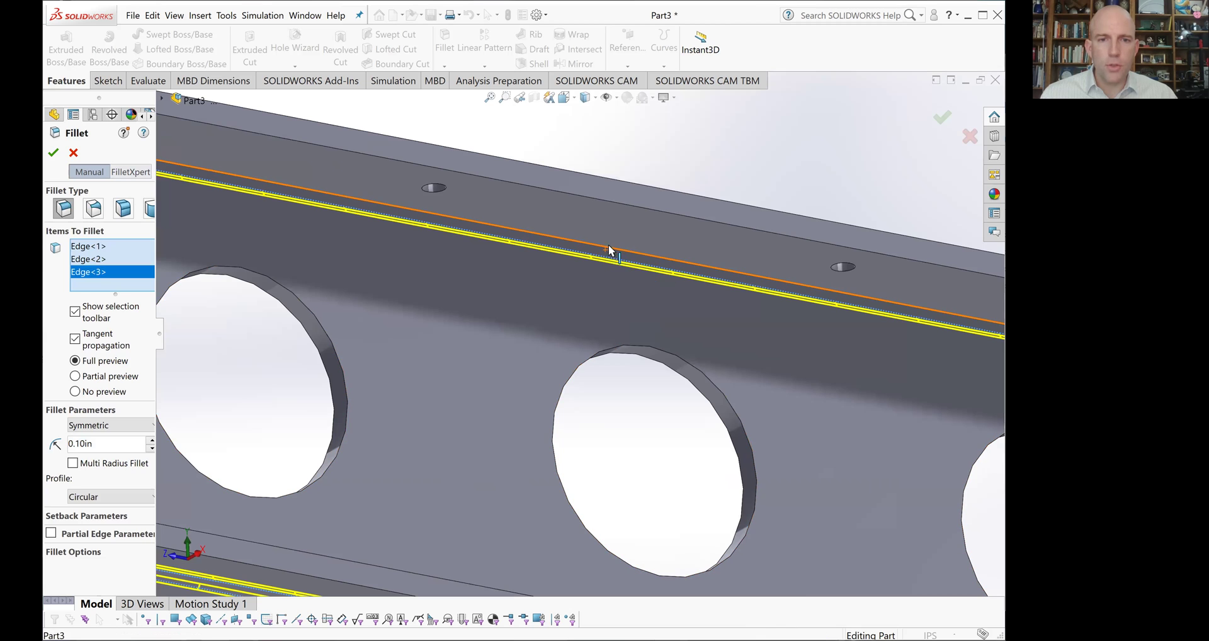
{"action": "left_click", "coordinate": [608, 252]}
{"action": "scroll", "coordinate": [680, 352], "scroll_direction": "up", "scroll_amount": 5}
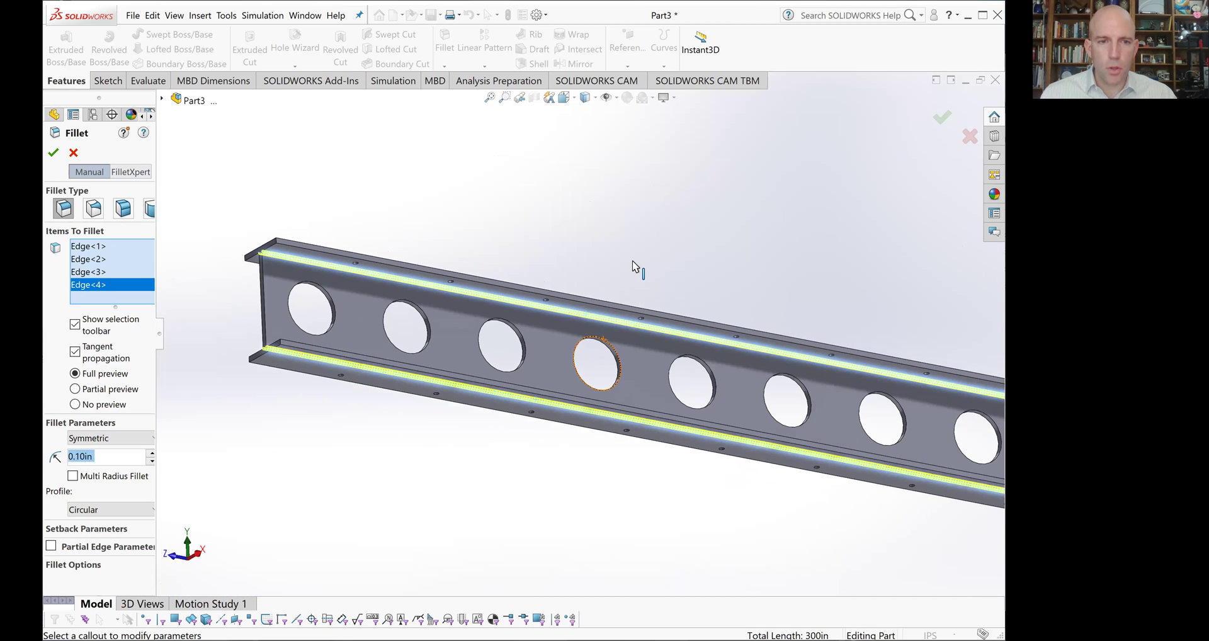
Set the fillet radius to 0.25 in, apply it to all four web-to-flange edges and check the result at the beam's end
{"action": "middle_click_drag", "start_coordinate": [633, 265], "coordinate": [798, 302]}
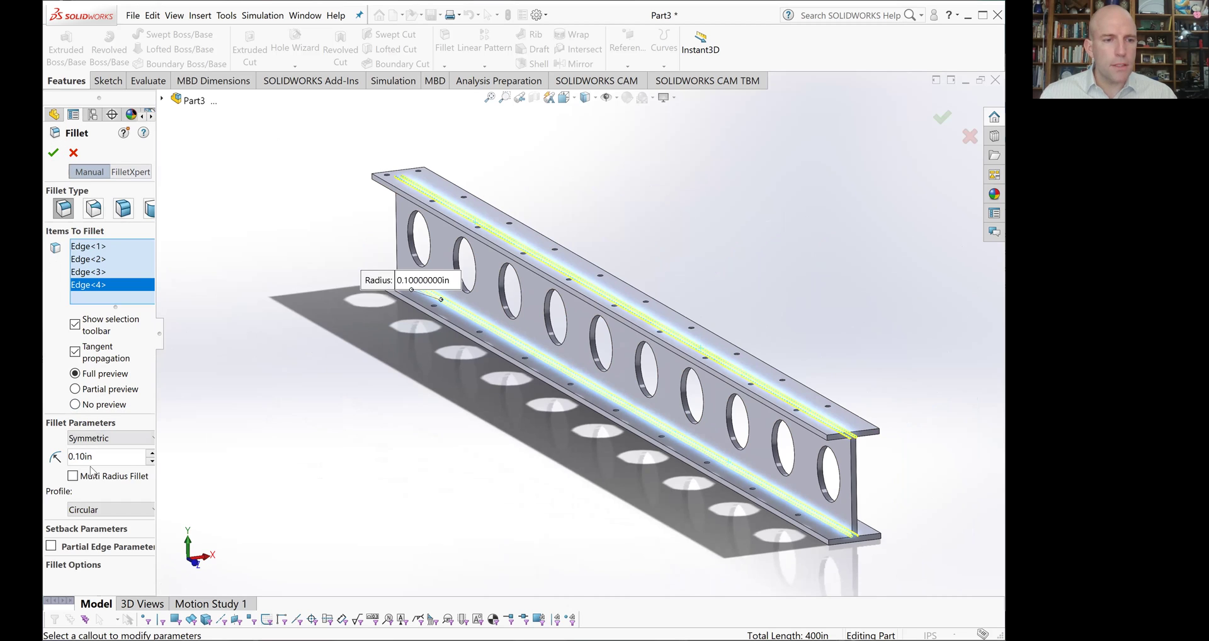
{"action": "left_click_drag", "start_coordinate": [98, 458], "coordinate": [69, 458]}
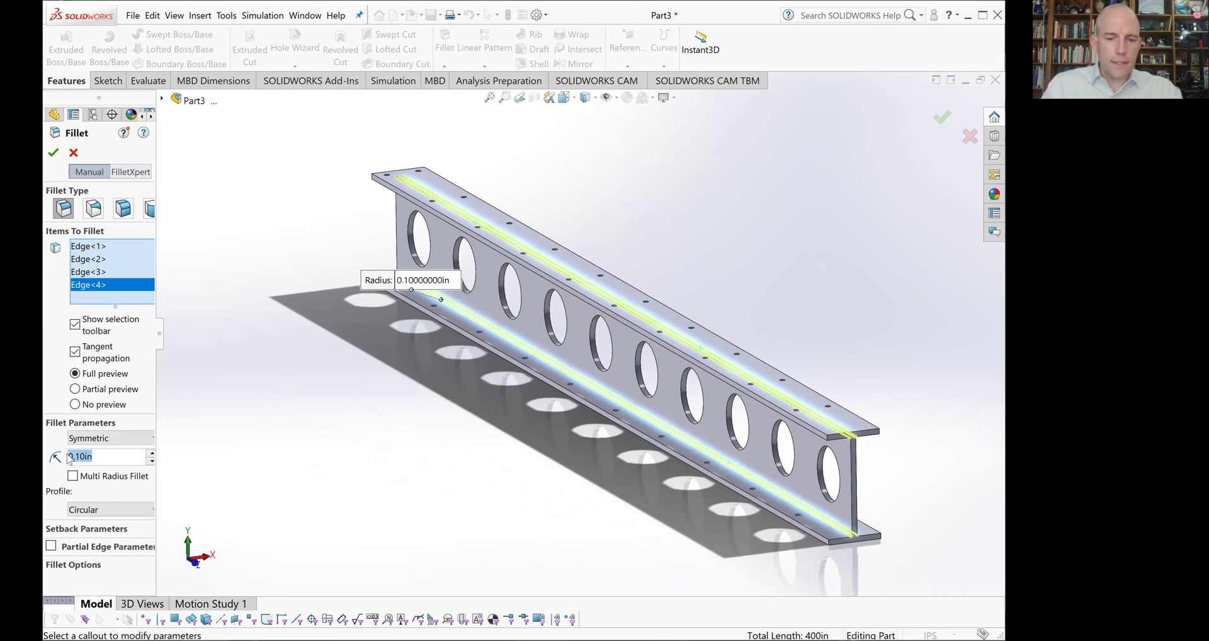
{"action": "key", "text": "Delete"}
{"action": "type", "text": "0.25"}
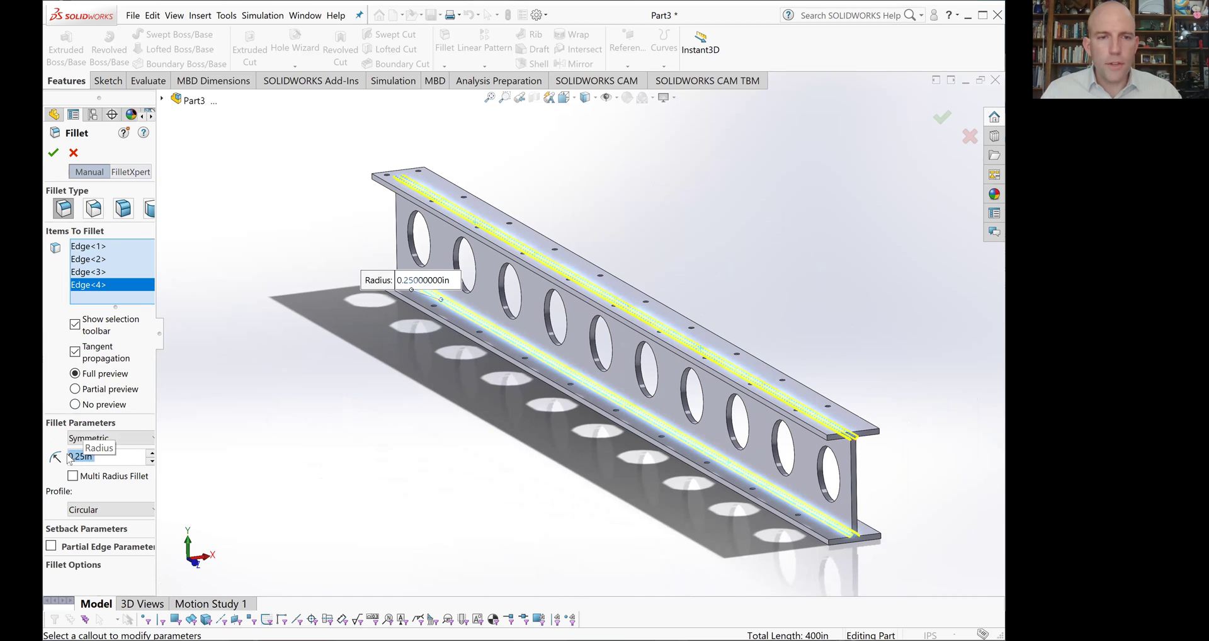
{"action": "key", "text": "Return"}
{"action": "left_click", "coordinate": [55, 154]}
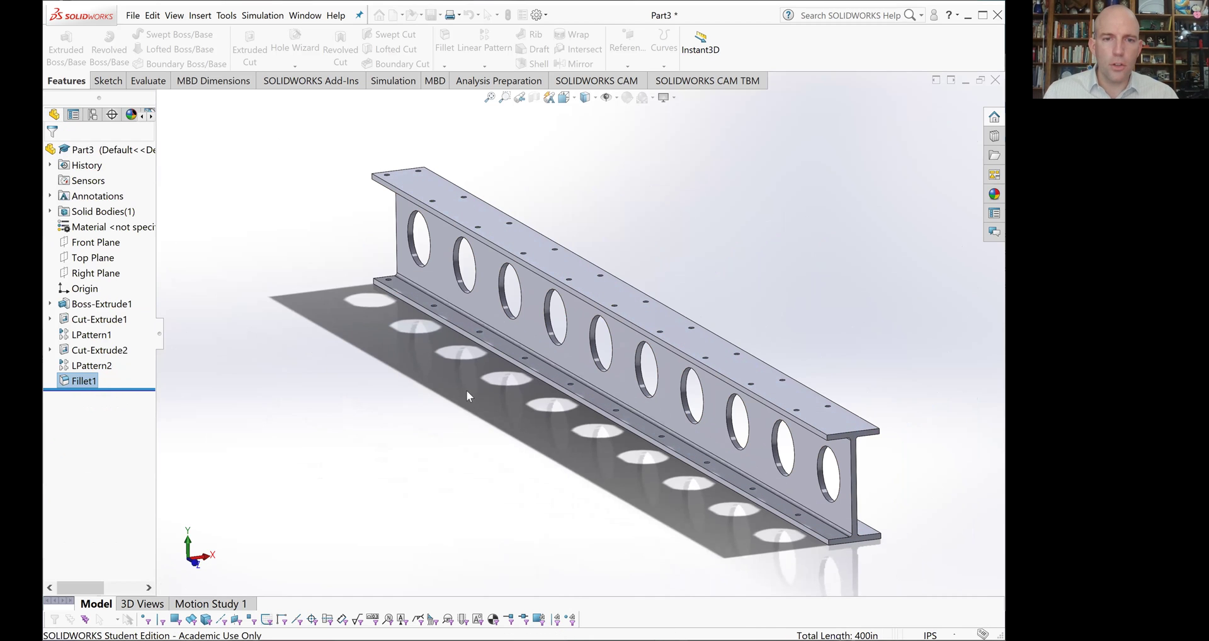
{"action": "scroll", "coordinate": [816, 564], "scroll_direction": "down", "scroll_amount": 10}
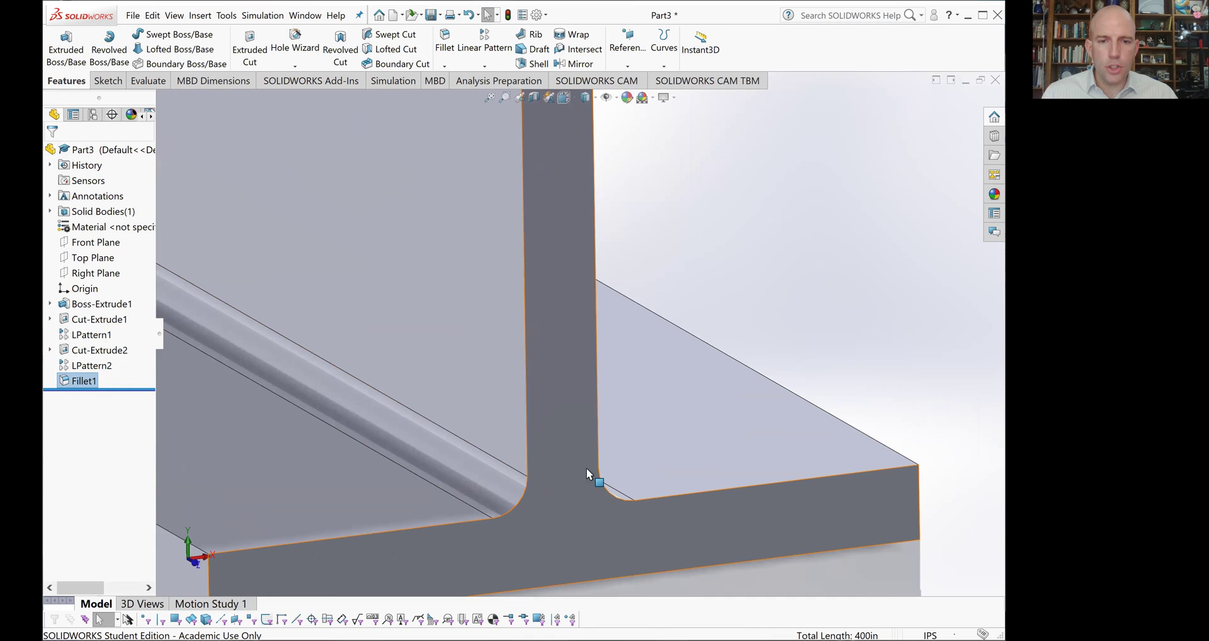
{"action": "scroll", "coordinate": [750, 392], "scroll_direction": "up", "scroll_amount": 10}
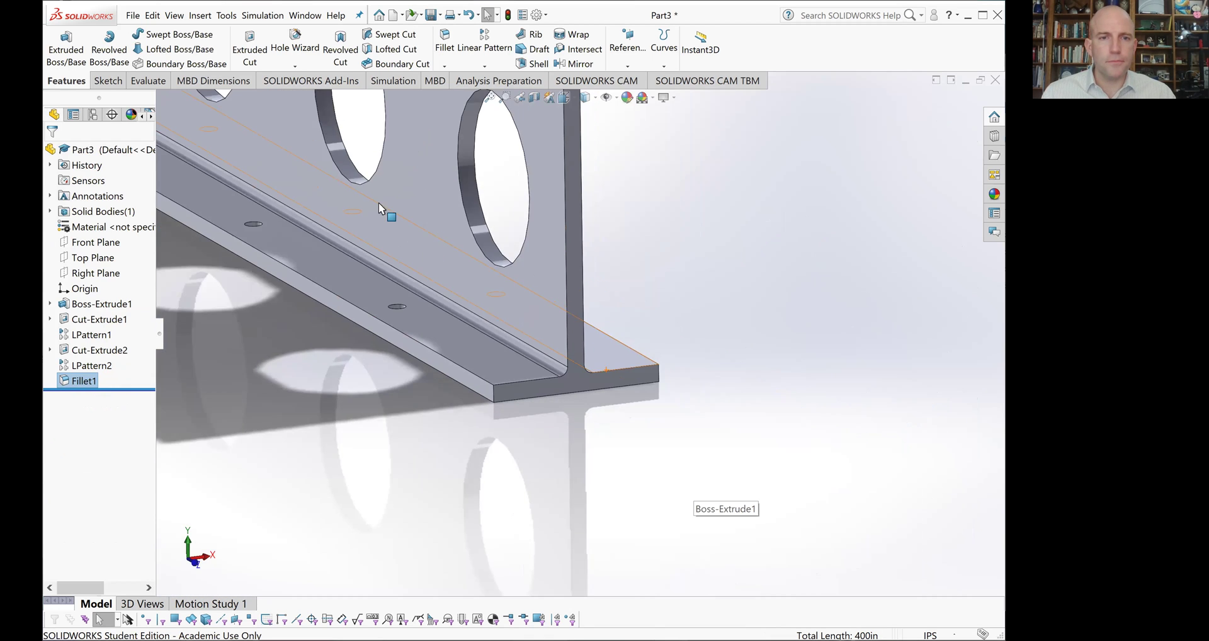
{"action": "scroll", "coordinate": [407, 277], "scroll_direction": "up", "scroll_amount": 2}
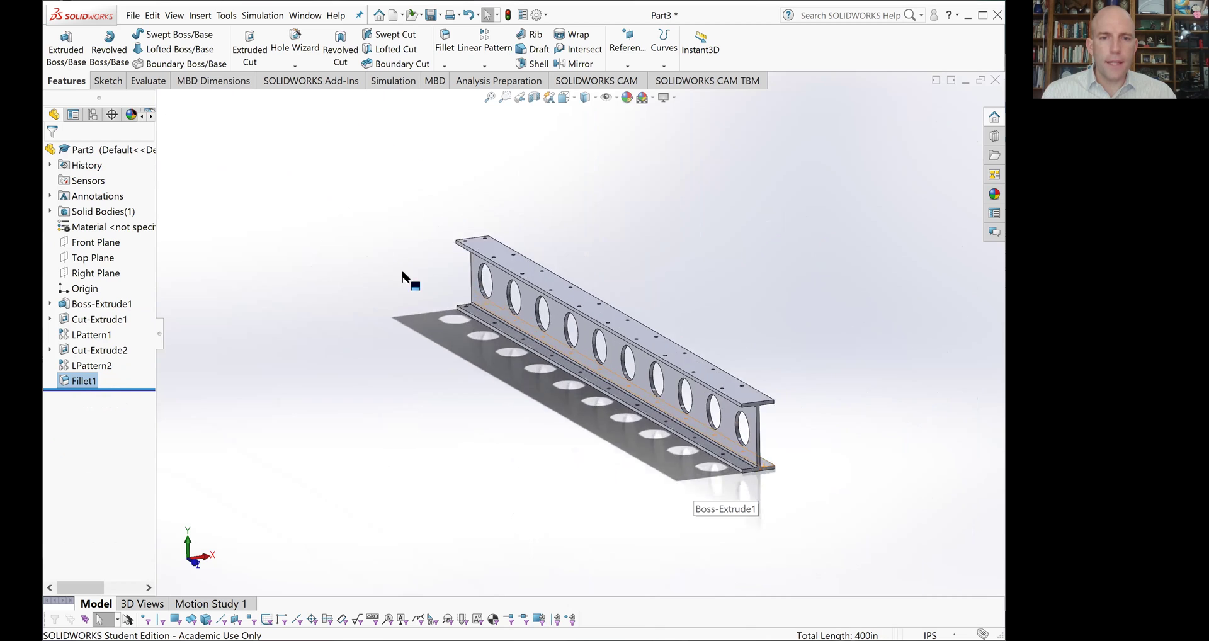
{"action": "scroll", "coordinate": [814, 473], "scroll_direction": "down", "scroll_amount": 2}
{"action": "scroll", "coordinate": [813, 466], "scroll_direction": "down", "scroll_amount": 2}
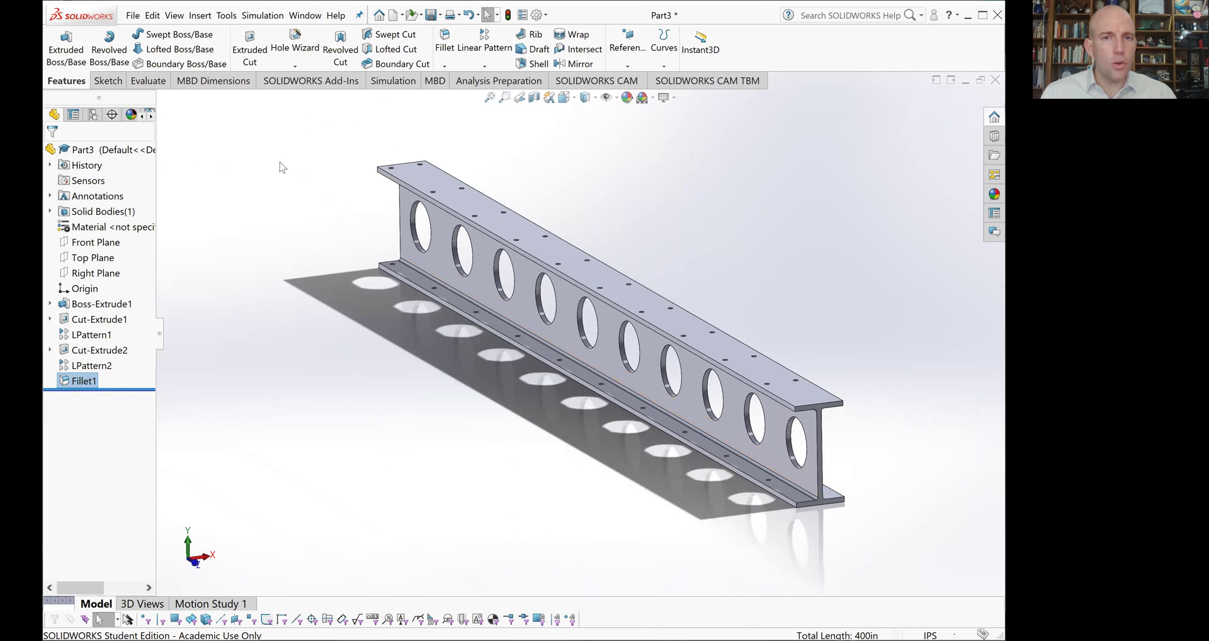